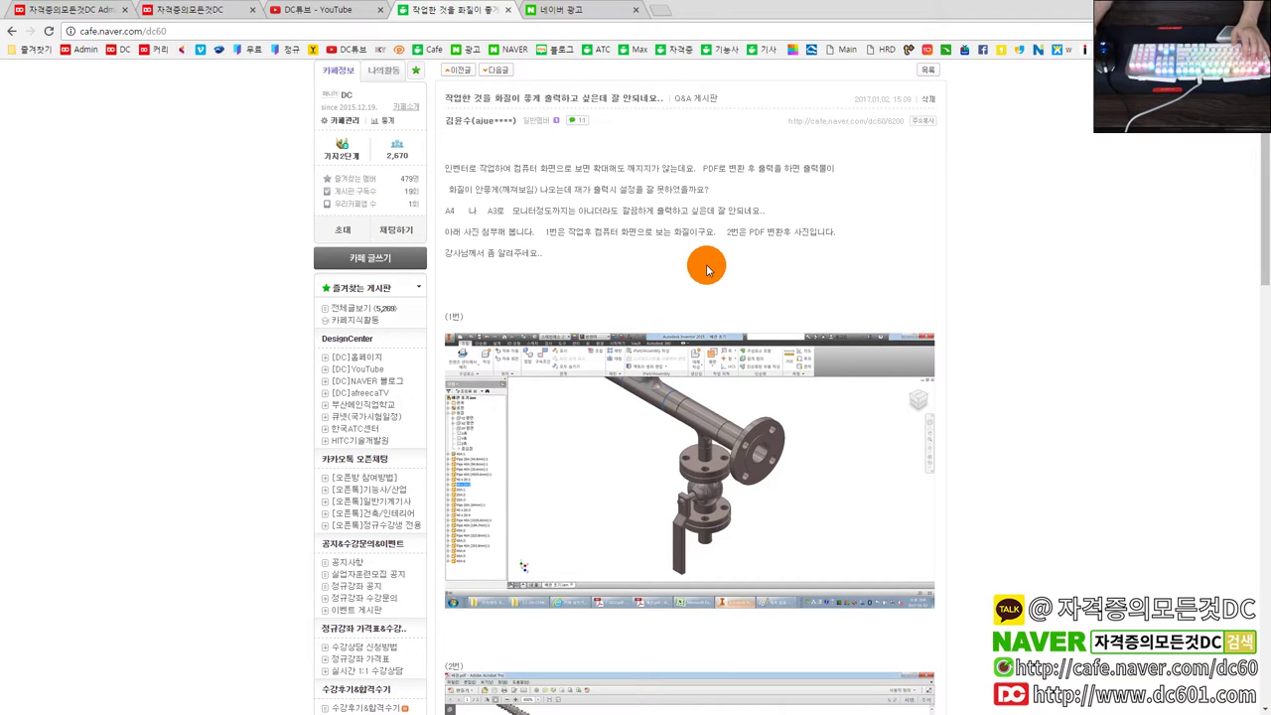
Zoom in and out on the V8 engine assembly to inspect it.
{"action": "scroll", "coordinate": [740, 278], "scroll_direction": "up", "scroll_amount": 2}
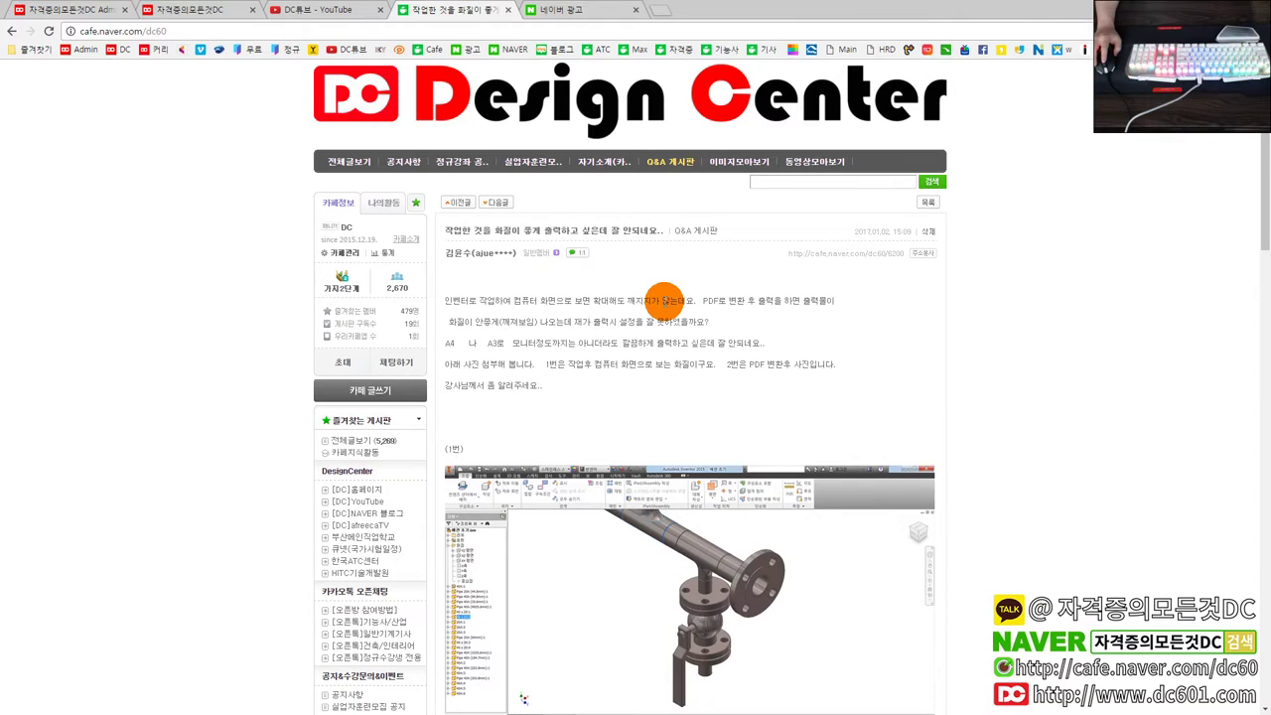
{"action": "scroll", "coordinate": [665, 300], "scroll_direction": "down", "scroll_amount": 1}
{"action": "scroll", "coordinate": [663, 298], "scroll_direction": "down", "scroll_amount": 2}
{"action": "scroll", "coordinate": [663, 298], "scroll_direction": "down", "scroll_amount": 1}
{"action": "scroll", "coordinate": [664, 294], "scroll_direction": "down", "scroll_amount": 1}
{"action": "mouse_move", "coordinate": [718, 504]}
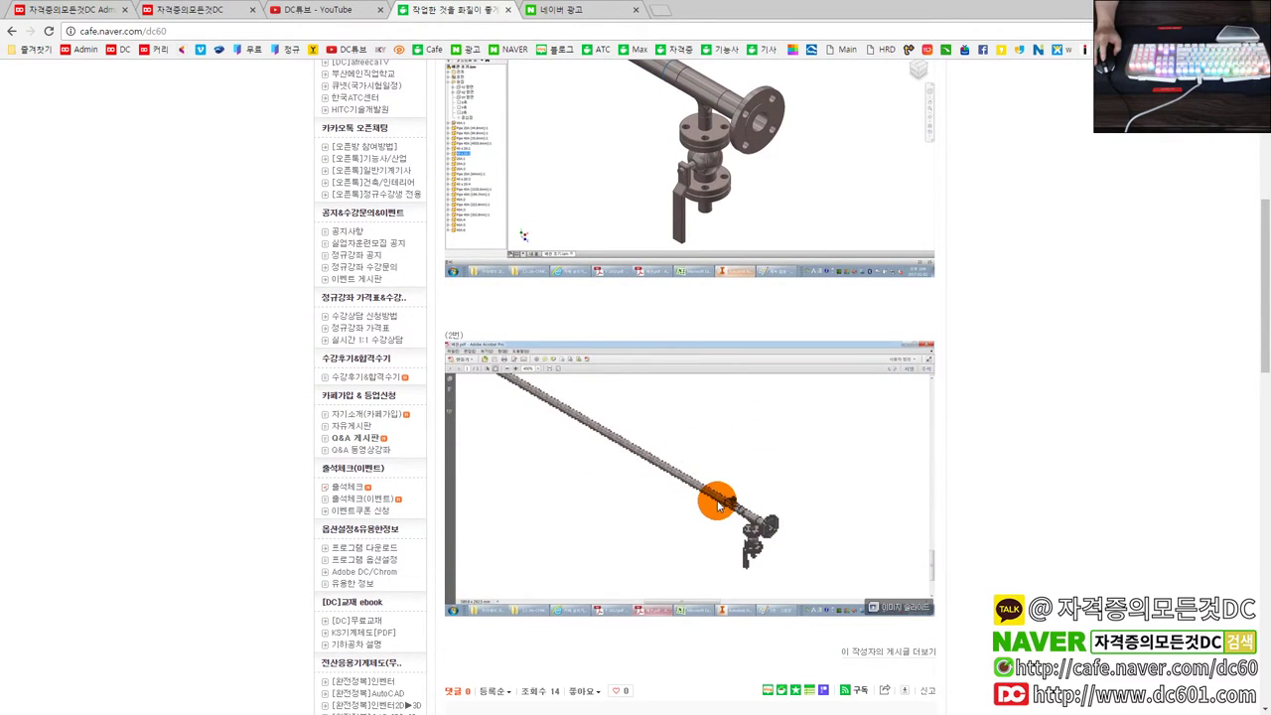
{"action": "scroll", "coordinate": [717, 506], "scroll_direction": "up", "scroll_amount": 1}
{"action": "scroll", "coordinate": [718, 503], "scroll_direction": "up", "scroll_amount": 1}
{"action": "scroll", "coordinate": [719, 505], "scroll_direction": "up", "scroll_amount": 1}
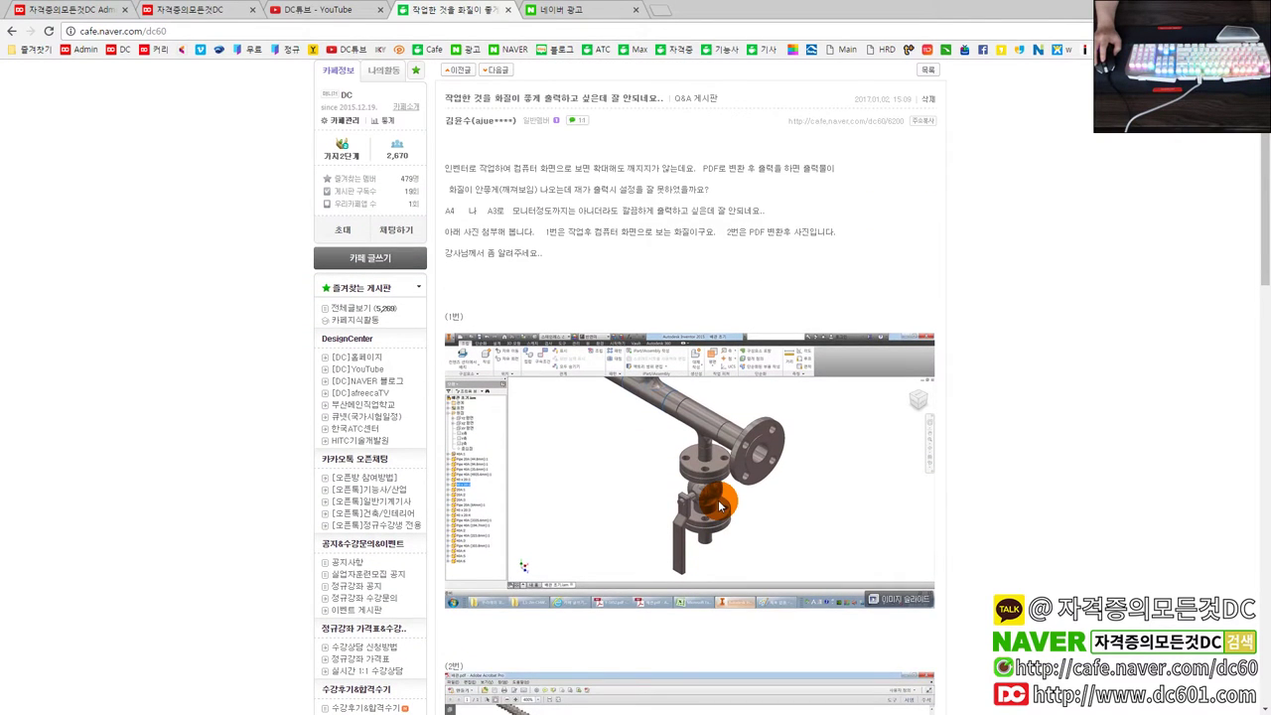
{"action": "scroll", "coordinate": [719, 506], "scroll_direction": "down", "scroll_amount": 1}
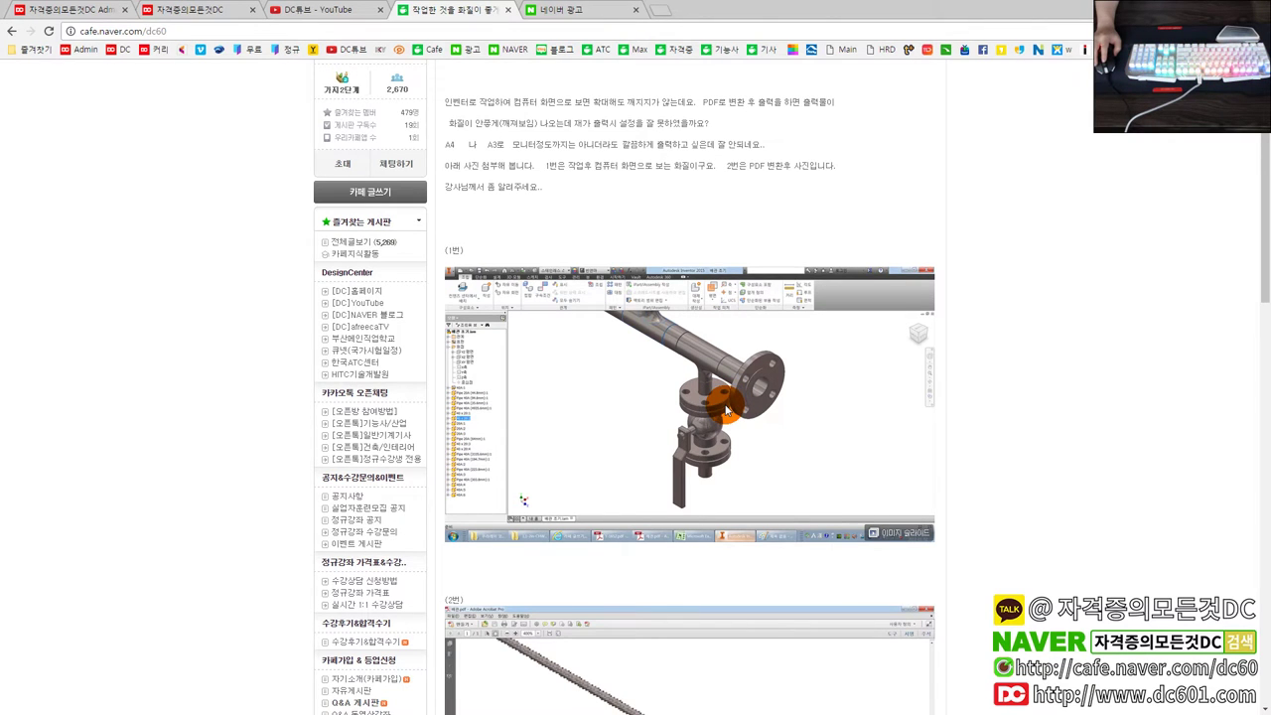
{"action": "scroll", "coordinate": [726, 410], "scroll_direction": "down", "scroll_amount": 2}
{"action": "scroll", "coordinate": [726, 409], "scroll_direction": "down", "scroll_amount": 2}
{"action": "scroll", "coordinate": [726, 410], "scroll_direction": "up", "scroll_amount": 1}
{"action": "scroll", "coordinate": [726, 409], "scroll_direction": "up", "scroll_amount": 1}
{"action": "scroll", "coordinate": [726, 409], "scroll_direction": "up", "scroll_amount": 1}
{"action": "scroll", "coordinate": [726, 409], "scroll_direction": "up", "scroll_amount": 1}
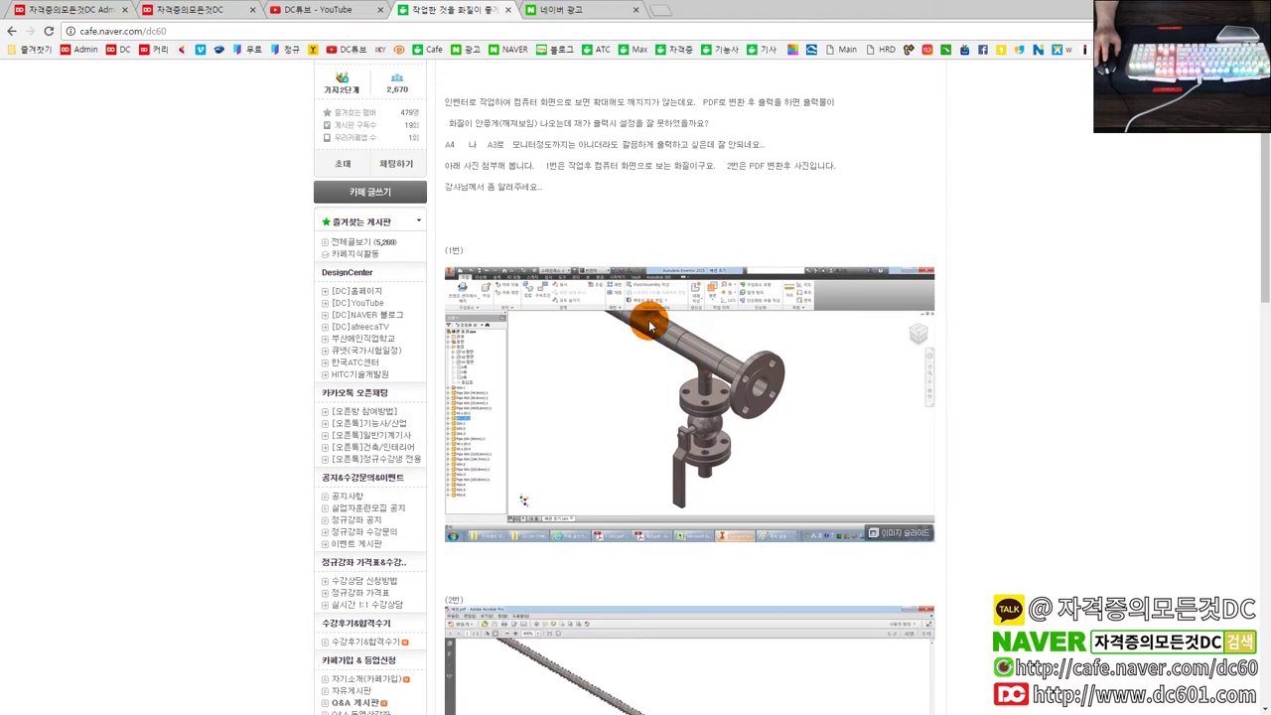
{"action": "scroll", "coordinate": [735, 397], "scroll_direction": "down", "scroll_amount": 1}
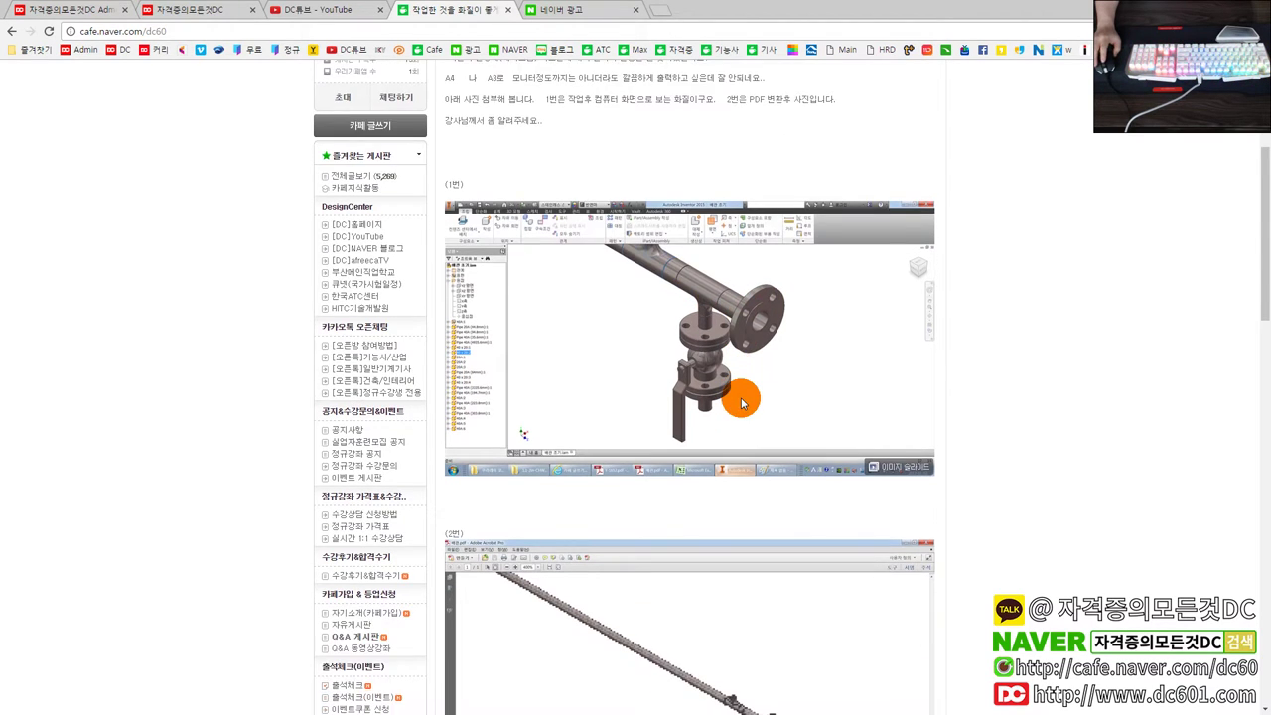
{"action": "scroll", "coordinate": [741, 397], "scroll_direction": "up", "scroll_amount": 1}
{"action": "scroll", "coordinate": [653, 348], "scroll_direction": "down", "scroll_amount": 2}
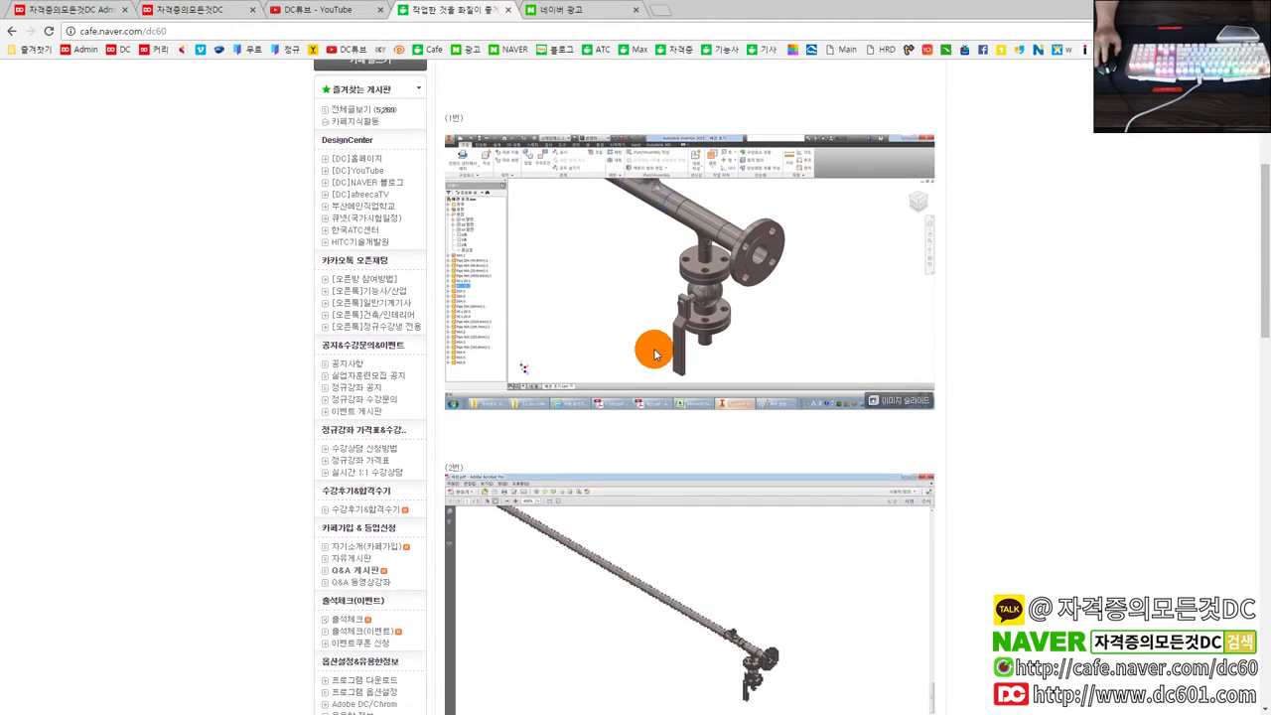
{"action": "scroll", "coordinate": [655, 354], "scroll_direction": "down", "scroll_amount": 1}
{"action": "scroll", "coordinate": [655, 355], "scroll_direction": "down", "scroll_amount": 1}
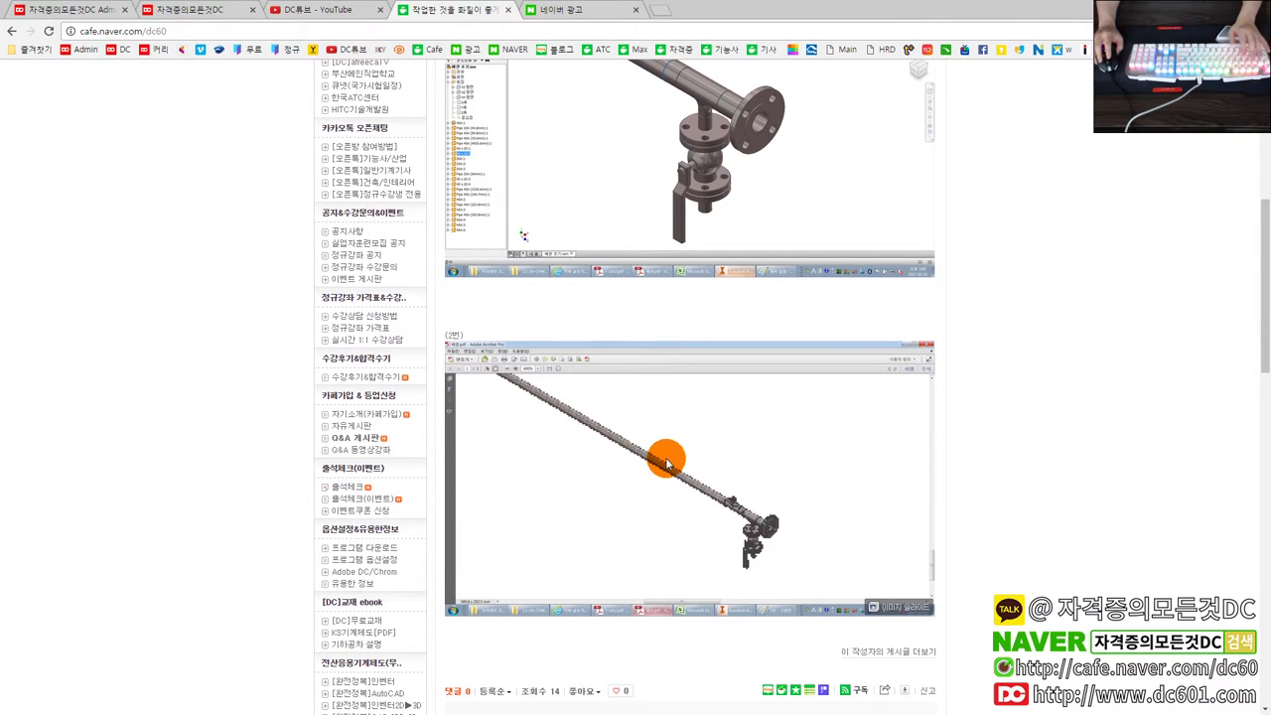
{"action": "scroll", "coordinate": [686, 446], "scroll_direction": "up", "scroll_amount": 2}
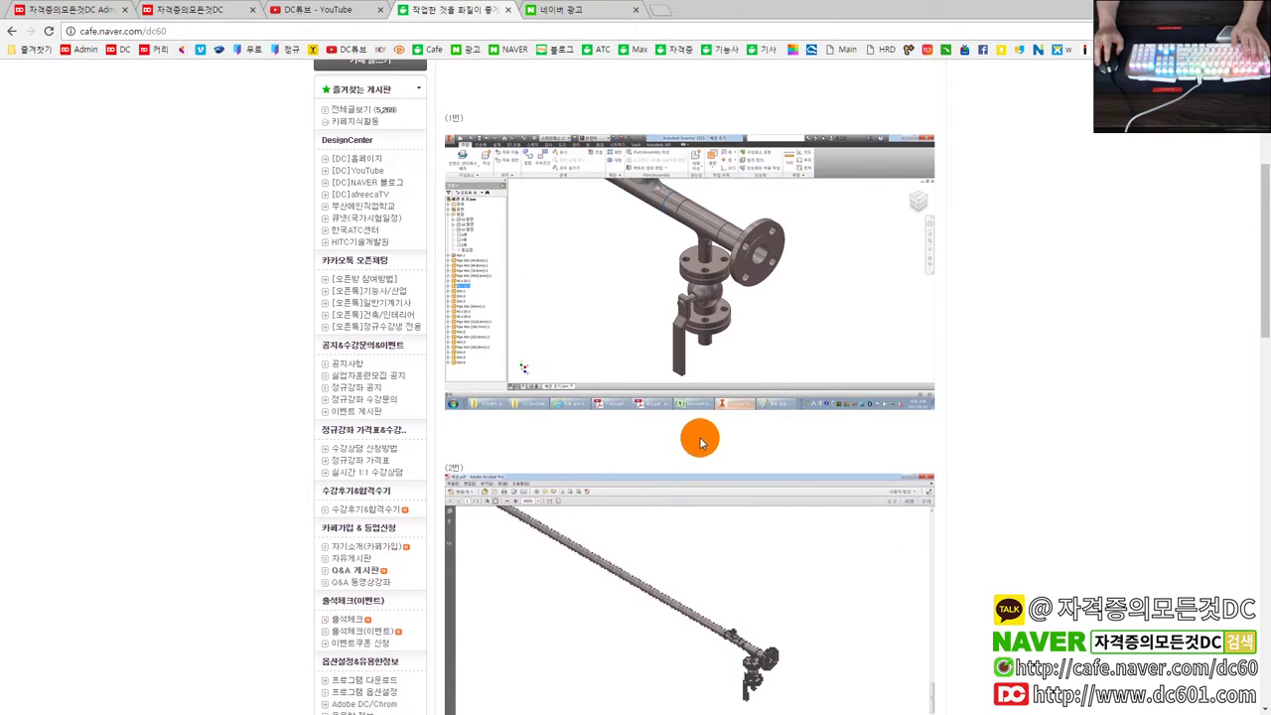
{"action": "scroll", "coordinate": [713, 426], "scroll_direction": "up", "scroll_amount": 1}
{"action": "scroll", "coordinate": [834, 440], "scroll_direction": "up", "scroll_amount": 1}
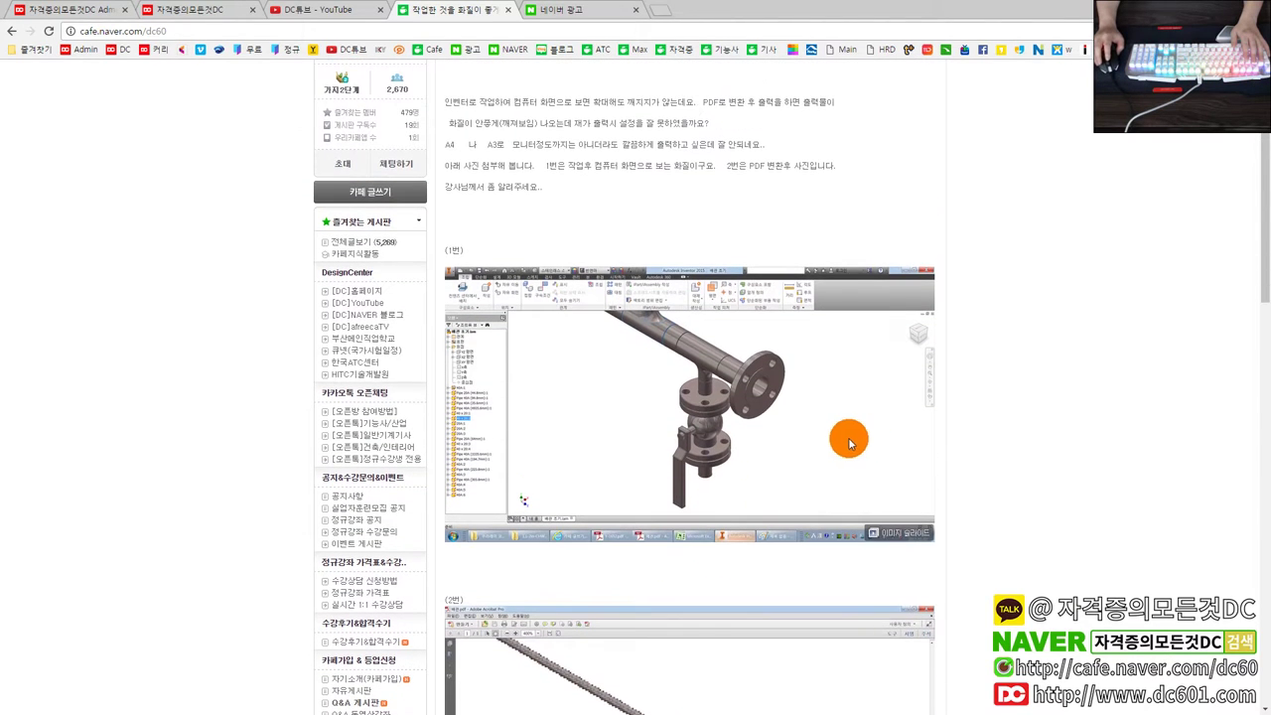
{"action": "scroll", "coordinate": [978, 398], "scroll_direction": "up", "scroll_amount": 1}
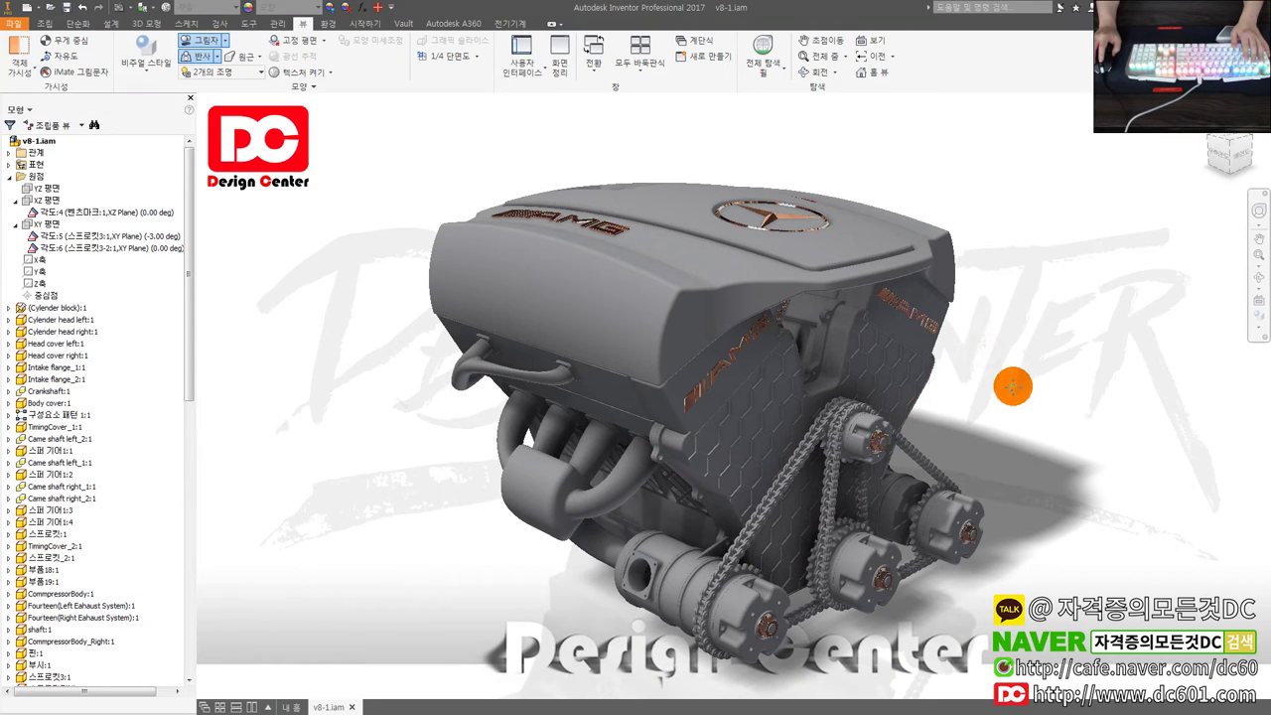
Orbit the engine toward the timing chain and hide TimingCover_2:1.
{"action": "middle_click_drag", "start_coordinate": [1013, 390], "coordinate": [965, 390], "text": "shift"}
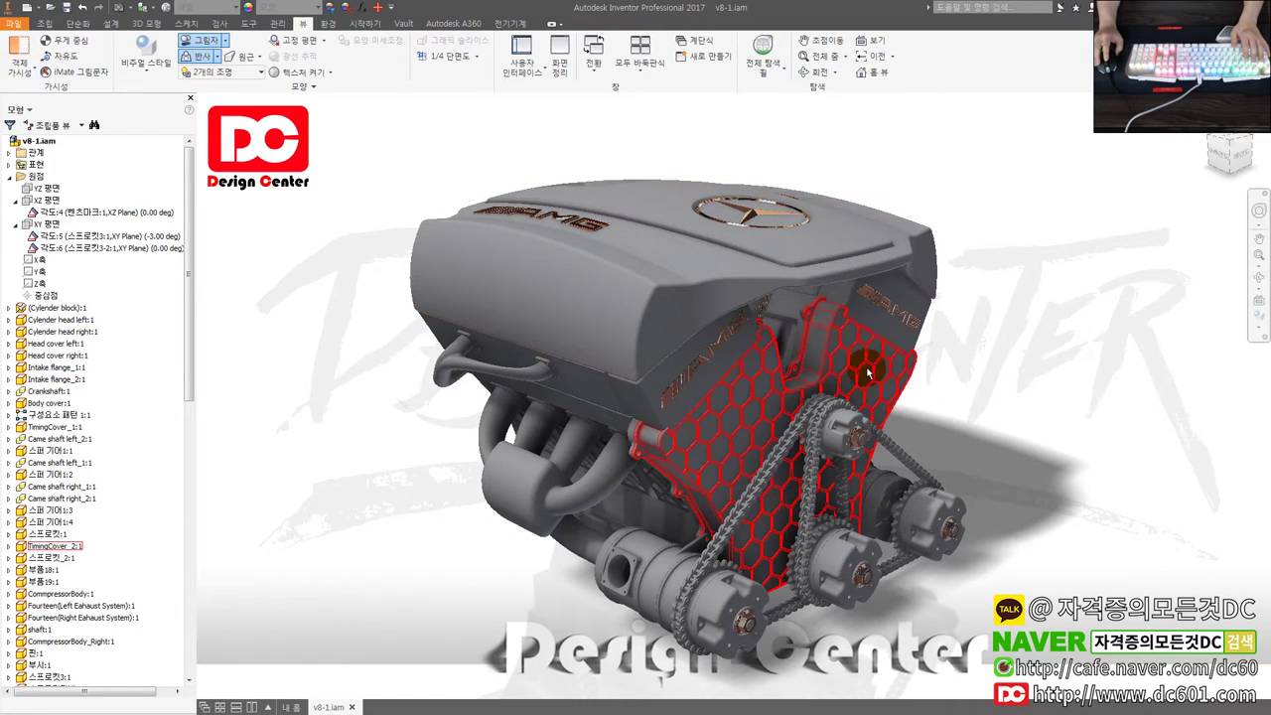
{"action": "middle_click_drag", "start_coordinate": [1020, 384], "coordinate": [1020, 379], "text": "shift"}
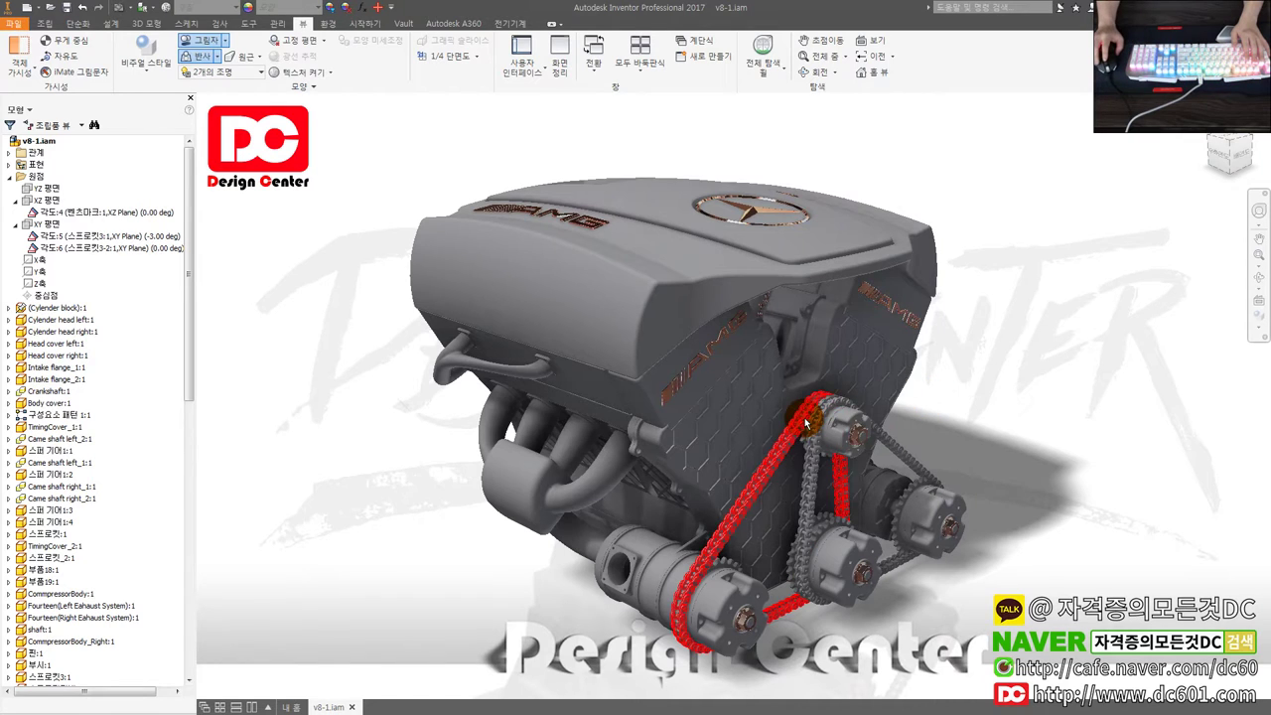
{"action": "right_click", "coordinate": [739, 401]}
{"action": "key", "text": "alt+v"}
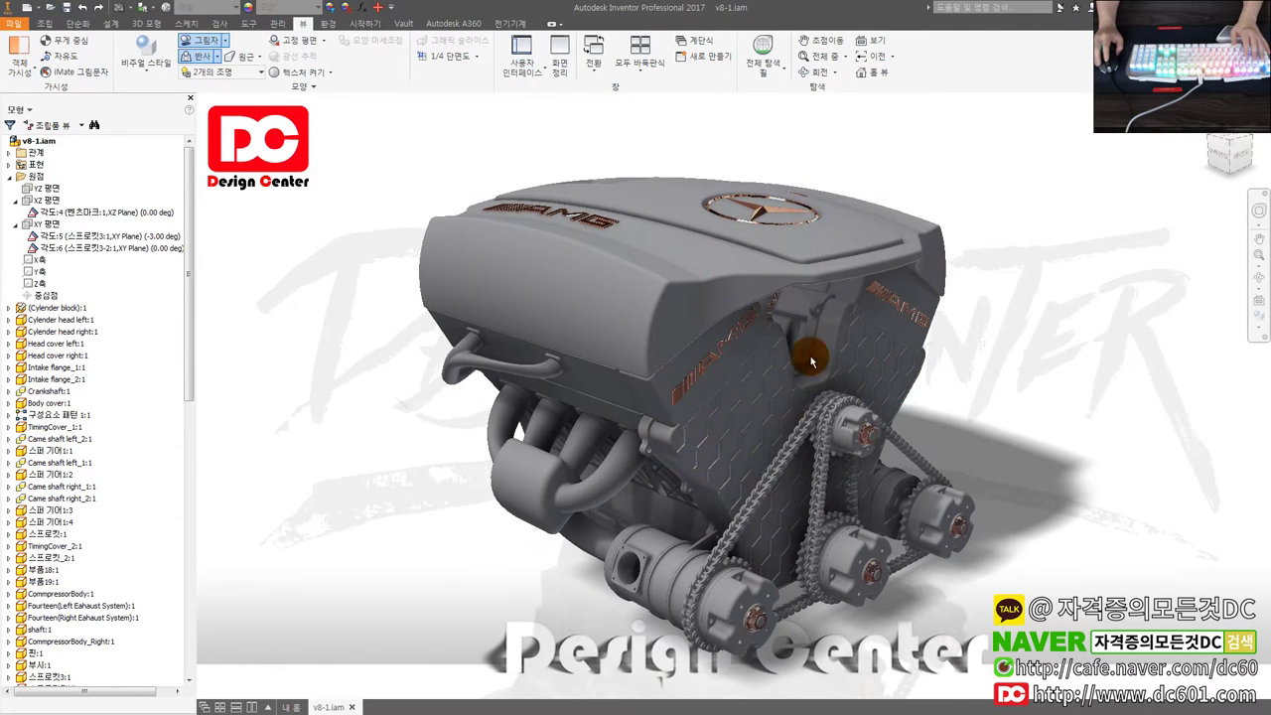
Switch the engine through Shaded with Edges and Shaded to the Realistic visual style.
{"action": "right_click", "coordinate": [1259, 333]}
{"action": "left_click", "coordinate": [1149, 347]}
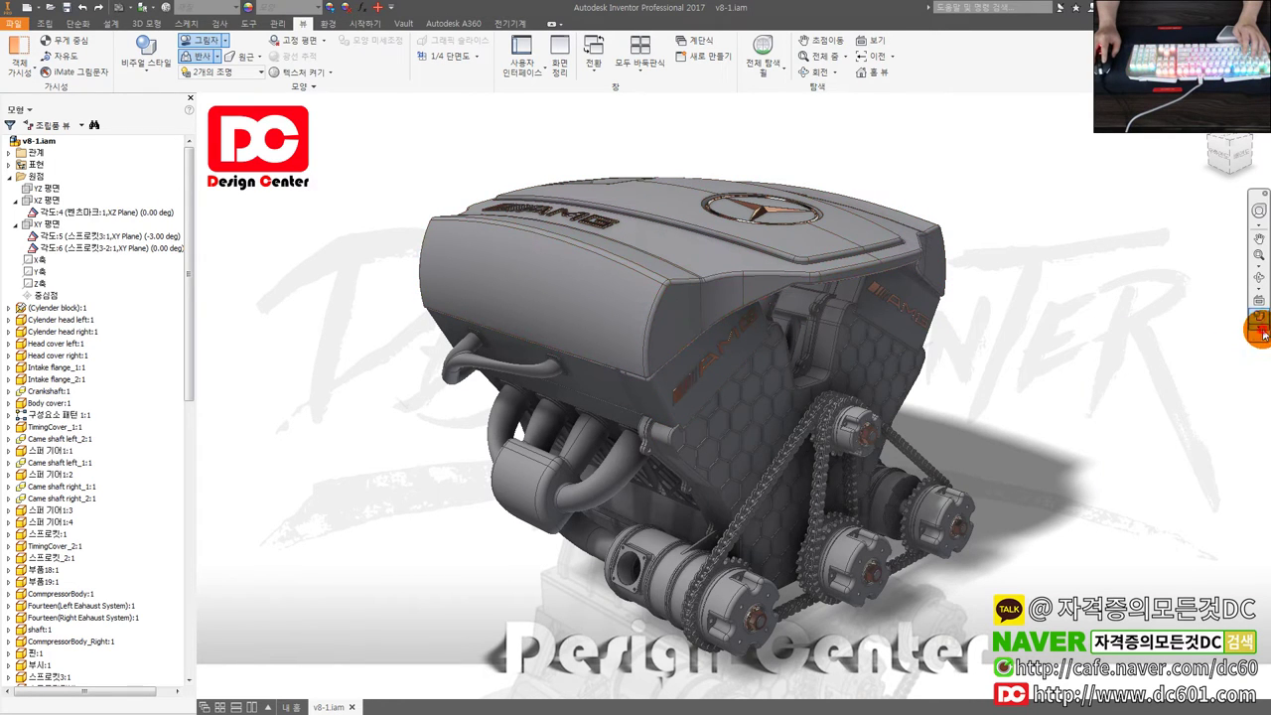
{"action": "left_click", "coordinate": [1262, 332]}
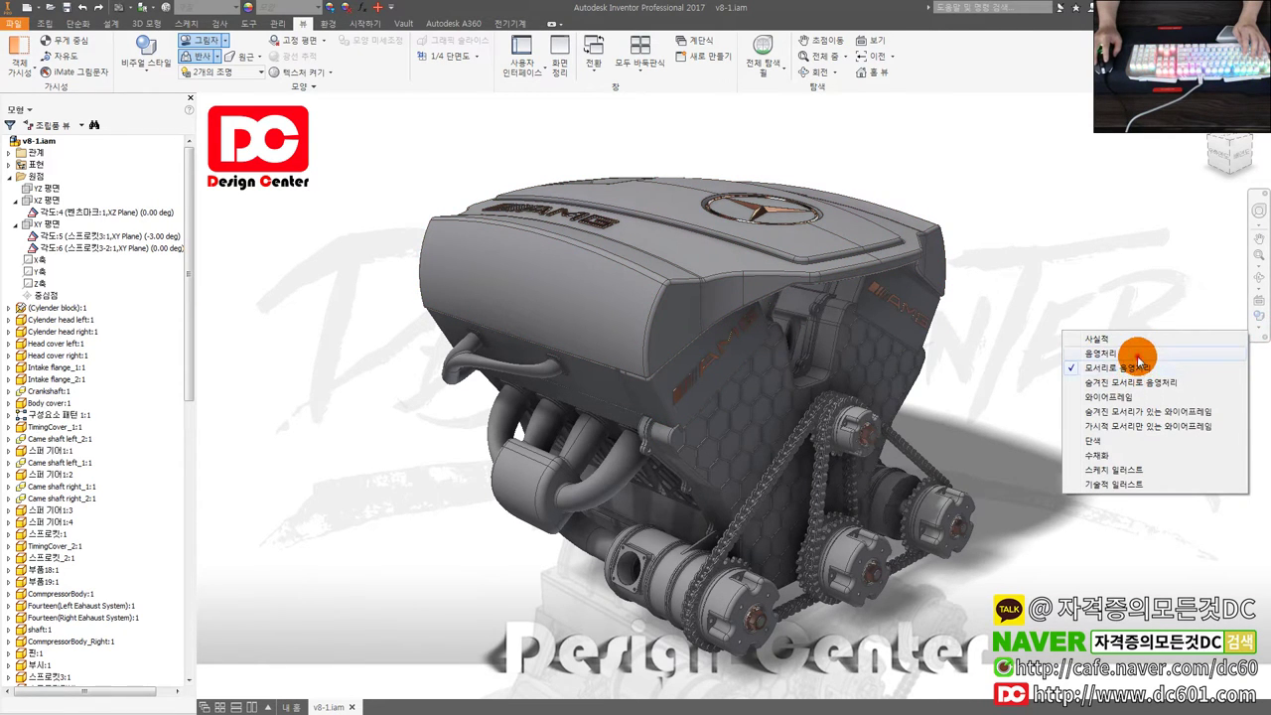
{"action": "left_click", "coordinate": [1138, 355]}
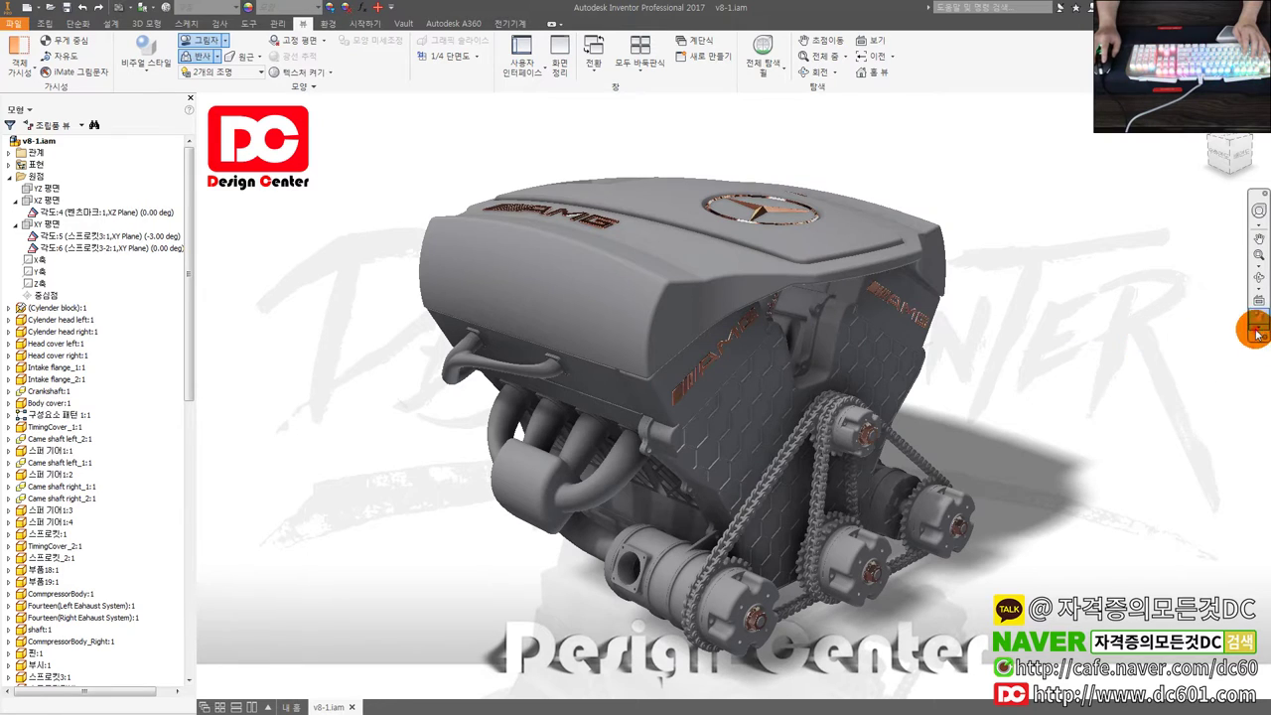
{"action": "left_click", "coordinate": [1259, 334]}
{"action": "left_click", "coordinate": [1125, 333]}
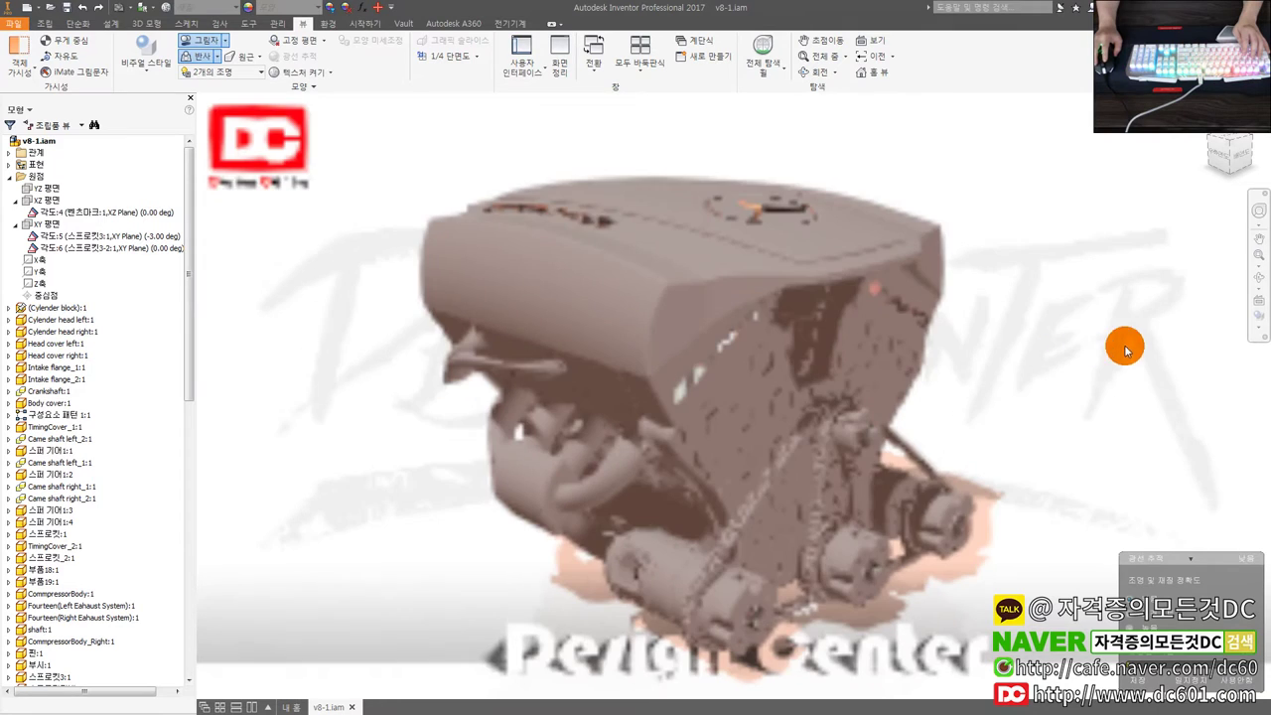
Return the engine to the plain Shaded visual style.
{"action": "left_click", "coordinate": [1257, 319]}
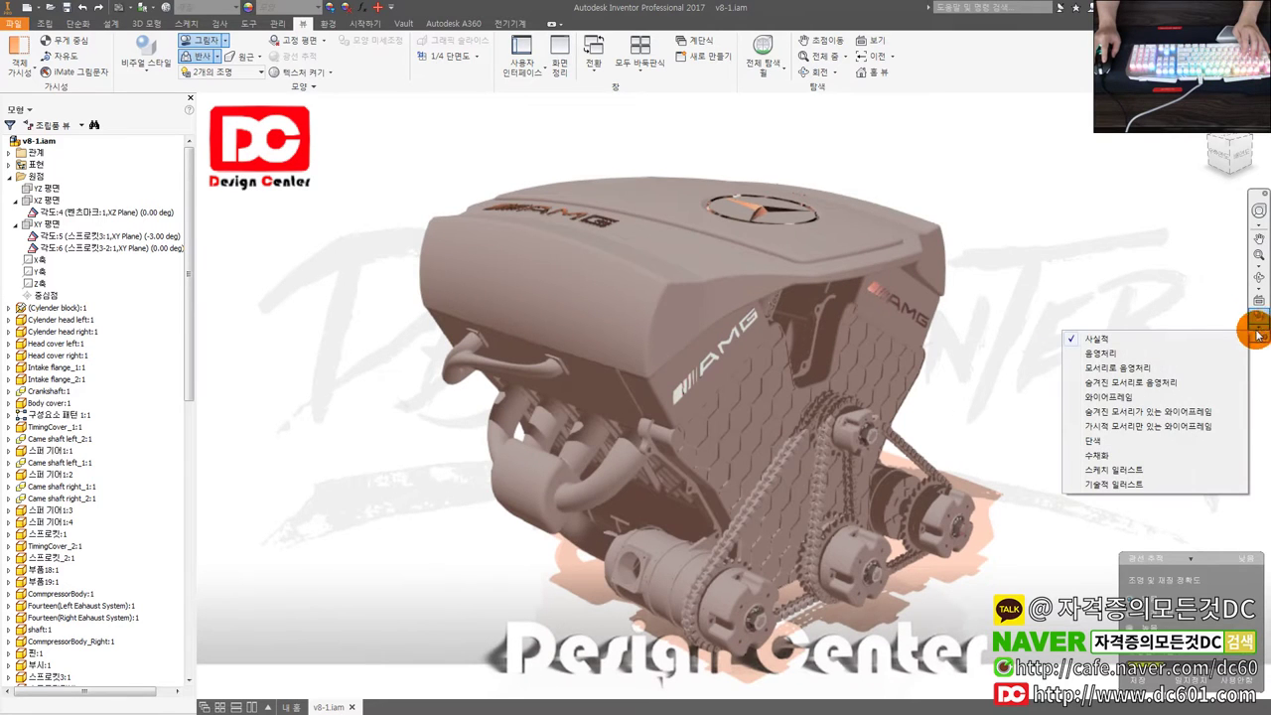
{"action": "left_click", "coordinate": [1194, 352]}
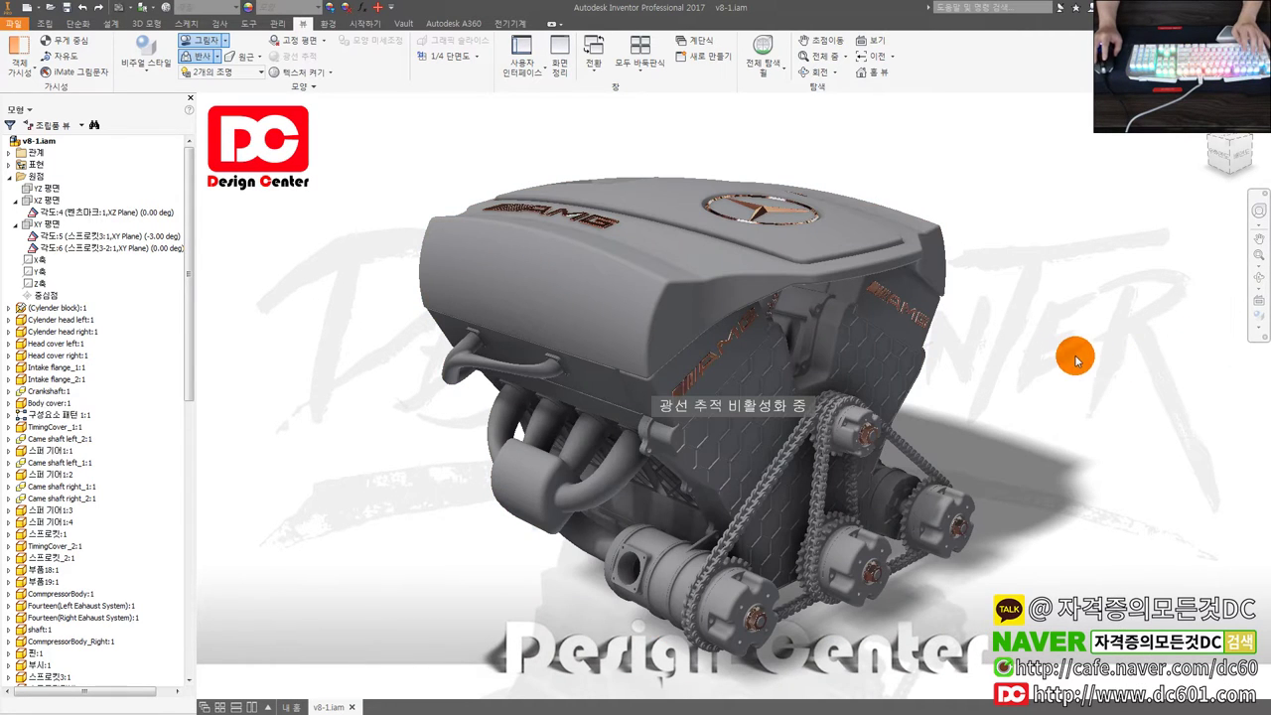
{"action": "left_click", "coordinate": [10, 28]}
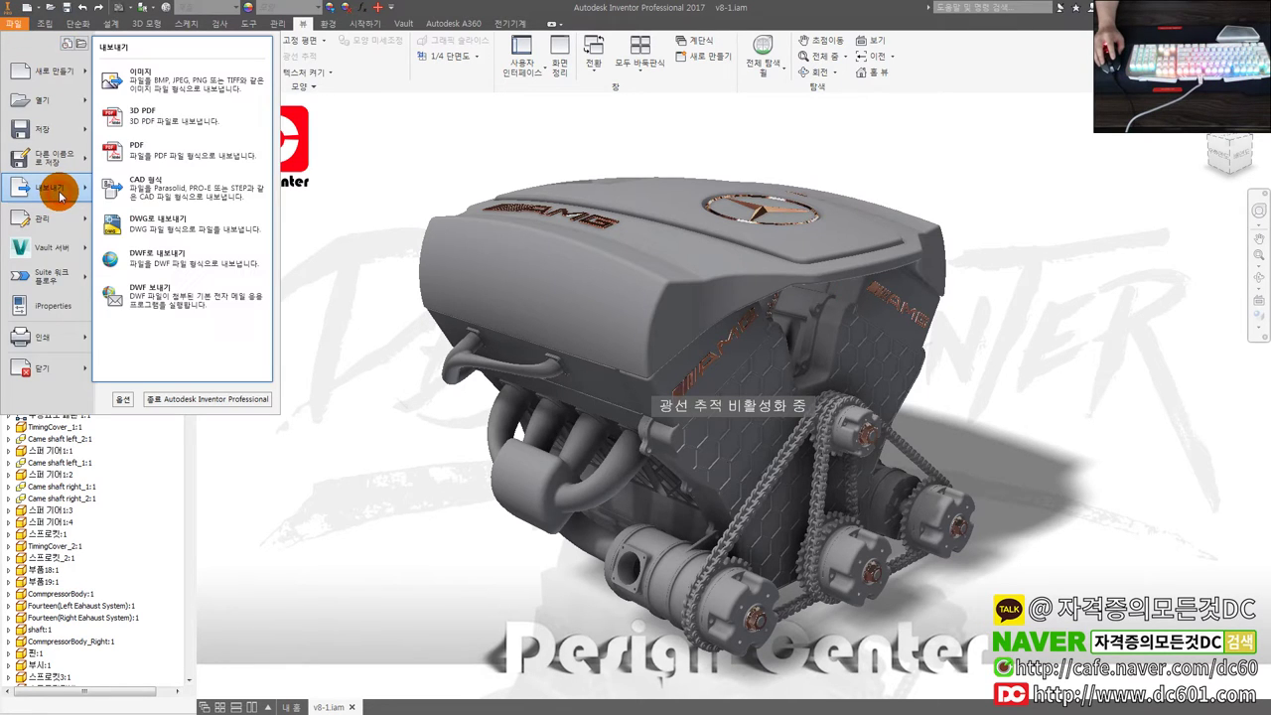
Export the engine view as the JPEG image v8-1.jpg to the Desktop.
{"action": "left_click", "coordinate": [170, 84]}
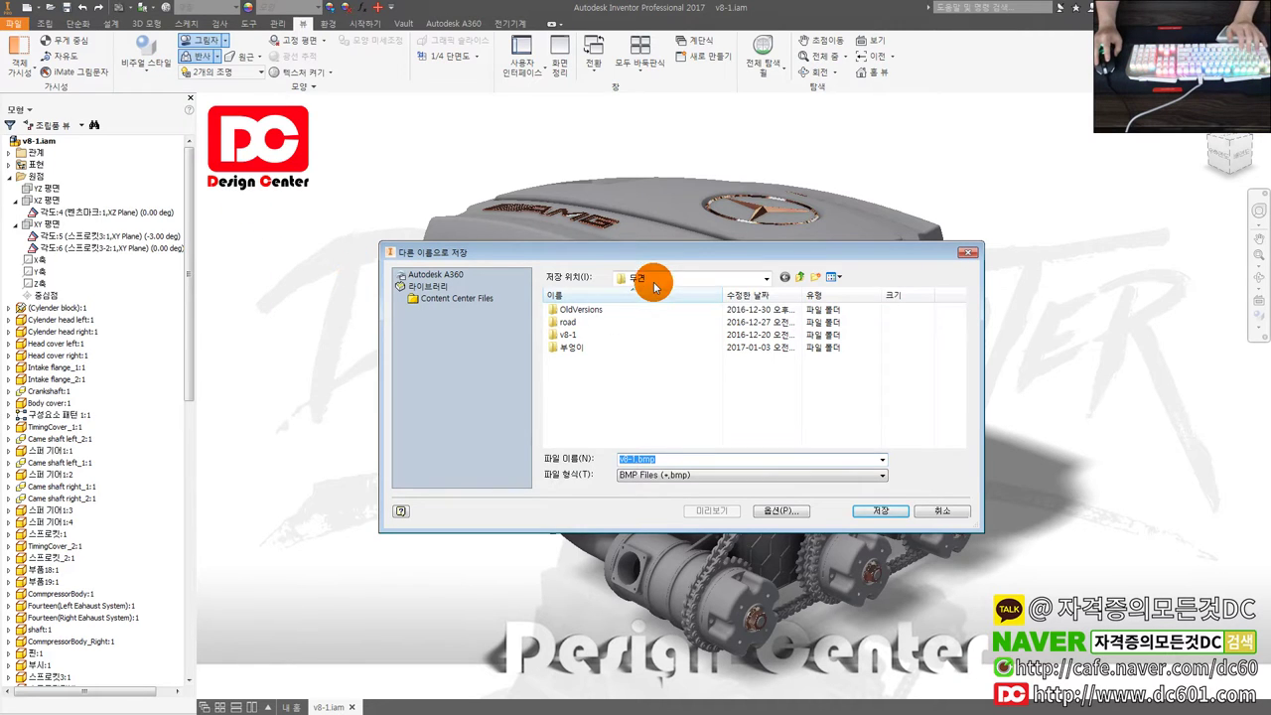
{"action": "left_click", "coordinate": [653, 279]}
{"action": "left_click", "coordinate": [646, 291]}
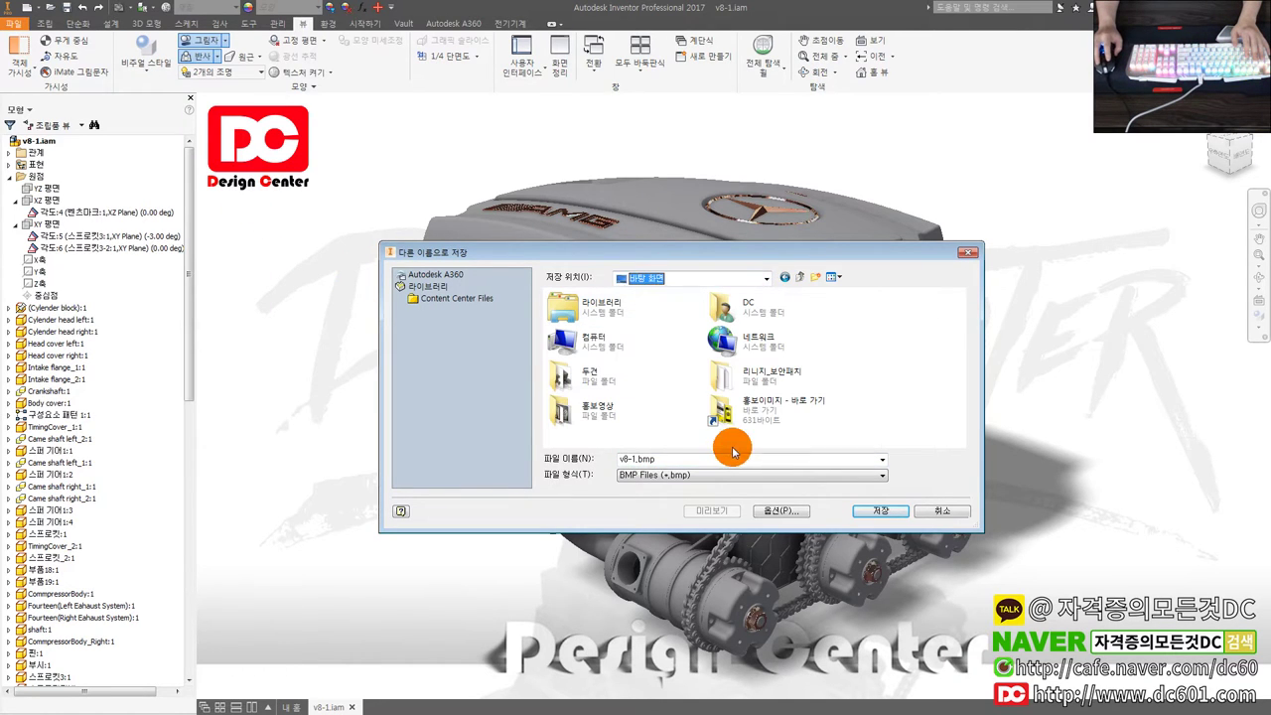
{"action": "left_click", "coordinate": [683, 473]}
{"action": "left_click", "coordinate": [685, 500]}
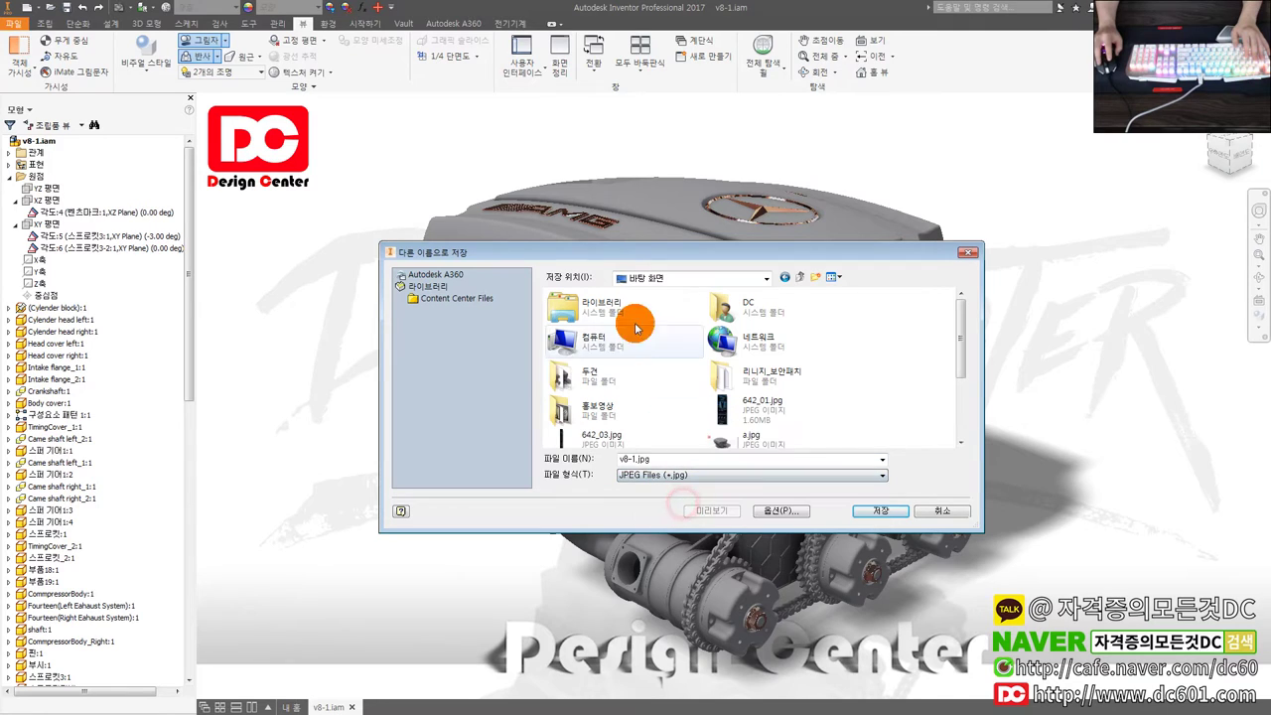
{"action": "left_click", "coordinate": [882, 512]}
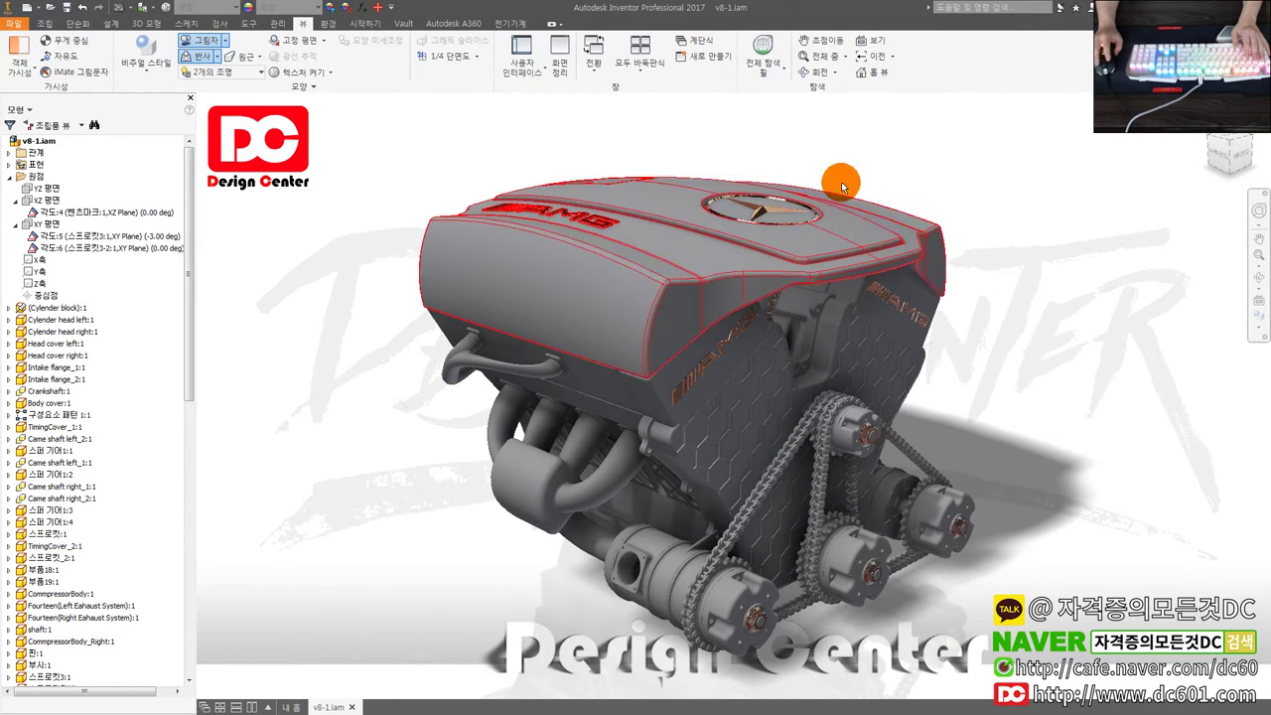
{"action": "key", "text": "alt+Tab"}
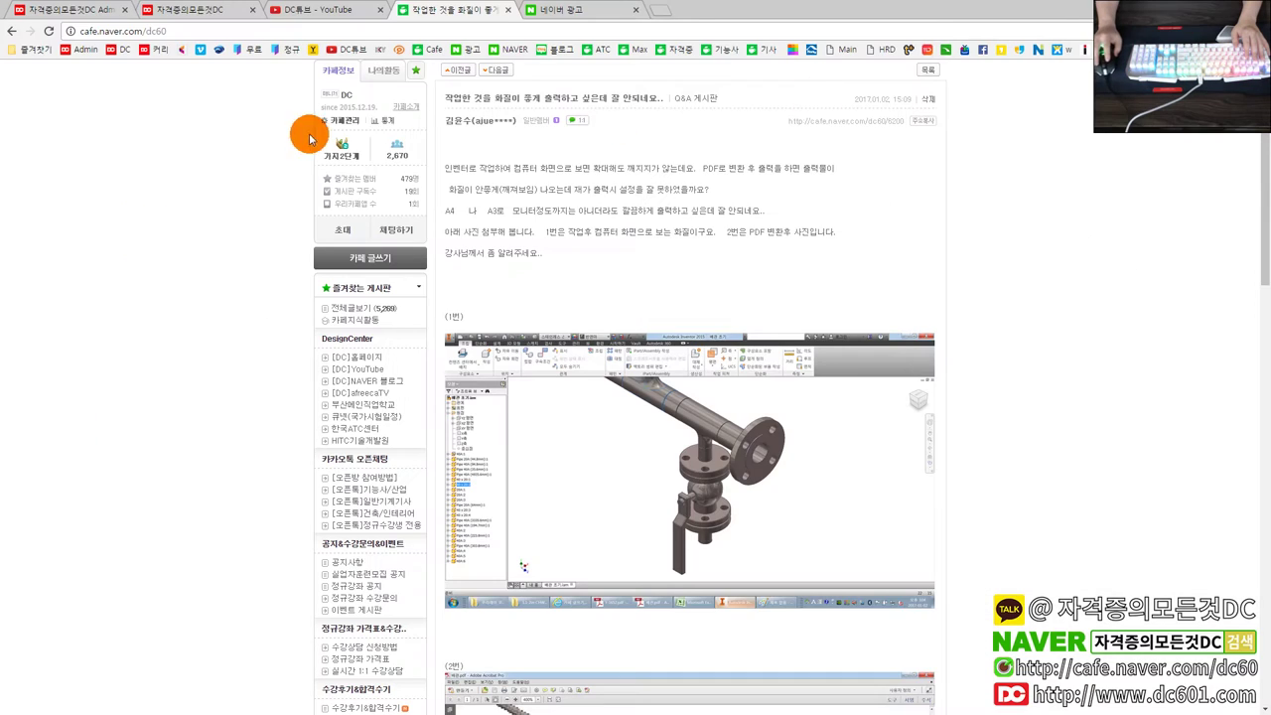
Open v8-1.jpg from the desktop in Windows Photo Viewer and zoom in and out on it.
{"action": "key", "text": "super+d"}
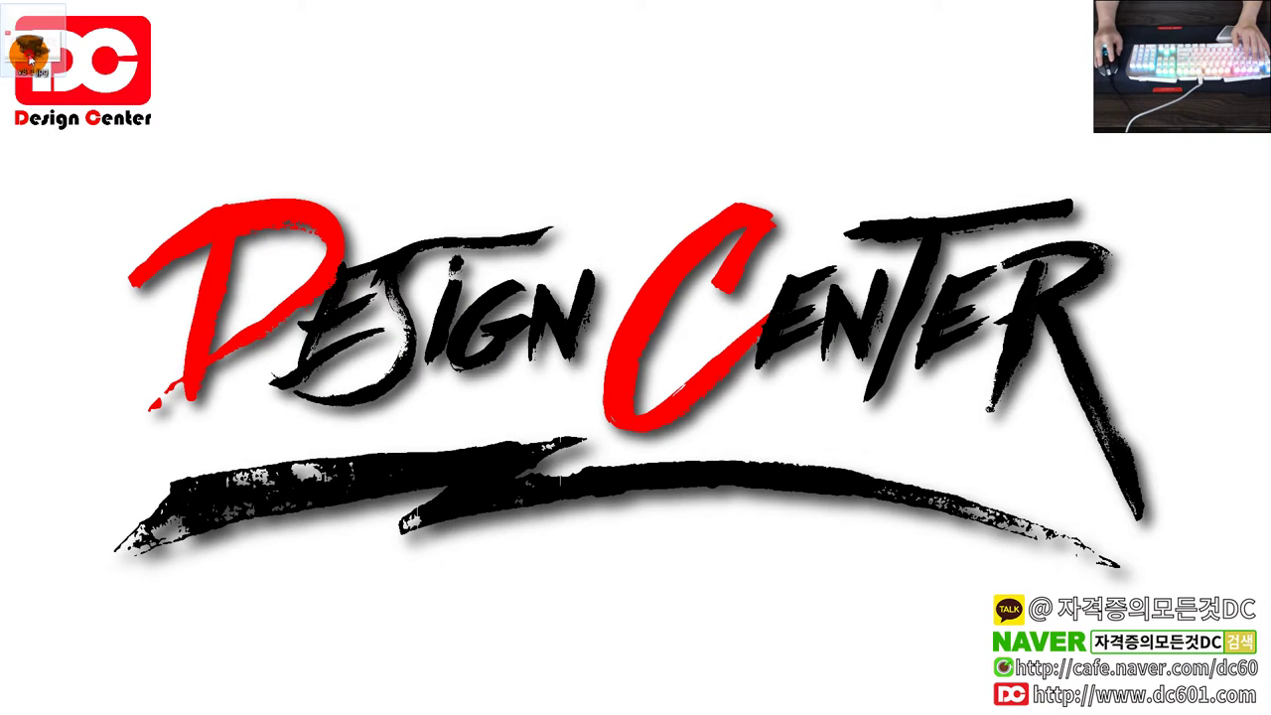
{"action": "key", "text": "Return"}
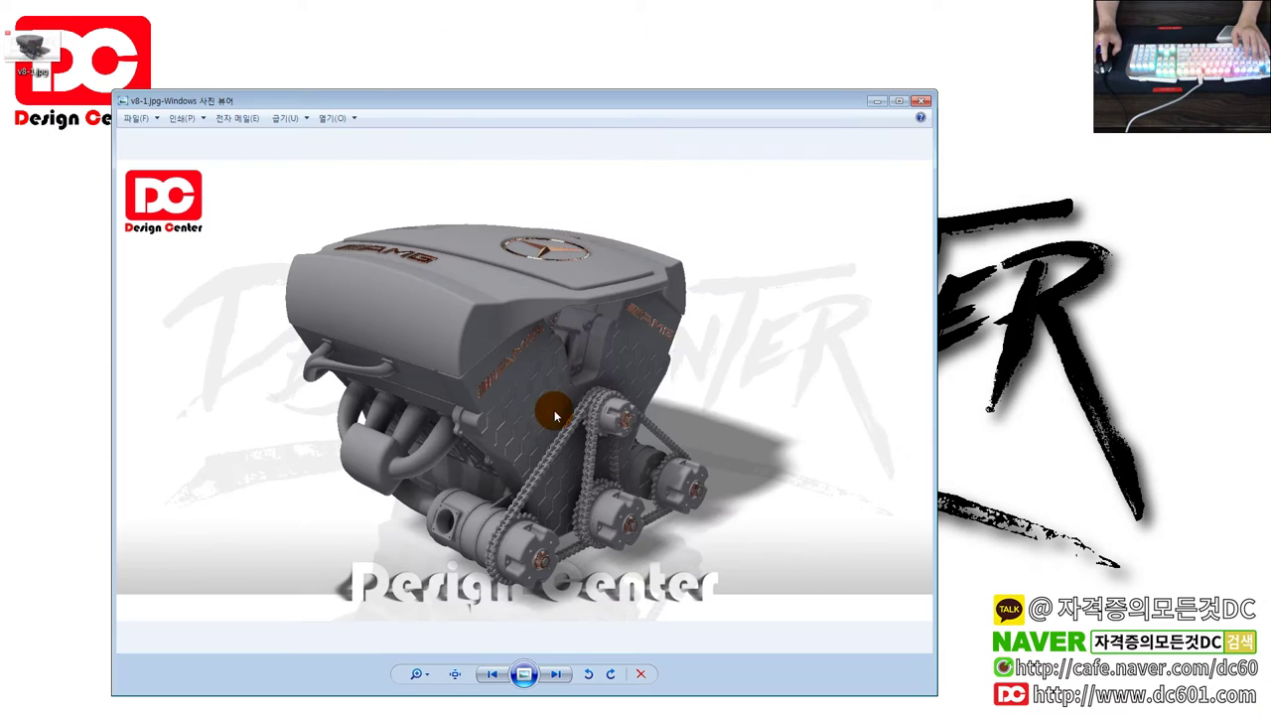
{"action": "left_click_drag", "start_coordinate": [589, 103], "coordinate": [624, 75]}
{"action": "scroll", "coordinate": [500, 266], "scroll_direction": "up", "scroll_amount": 1}
{"action": "scroll", "coordinate": [537, 282], "scroll_direction": "up", "scroll_amount": 2}
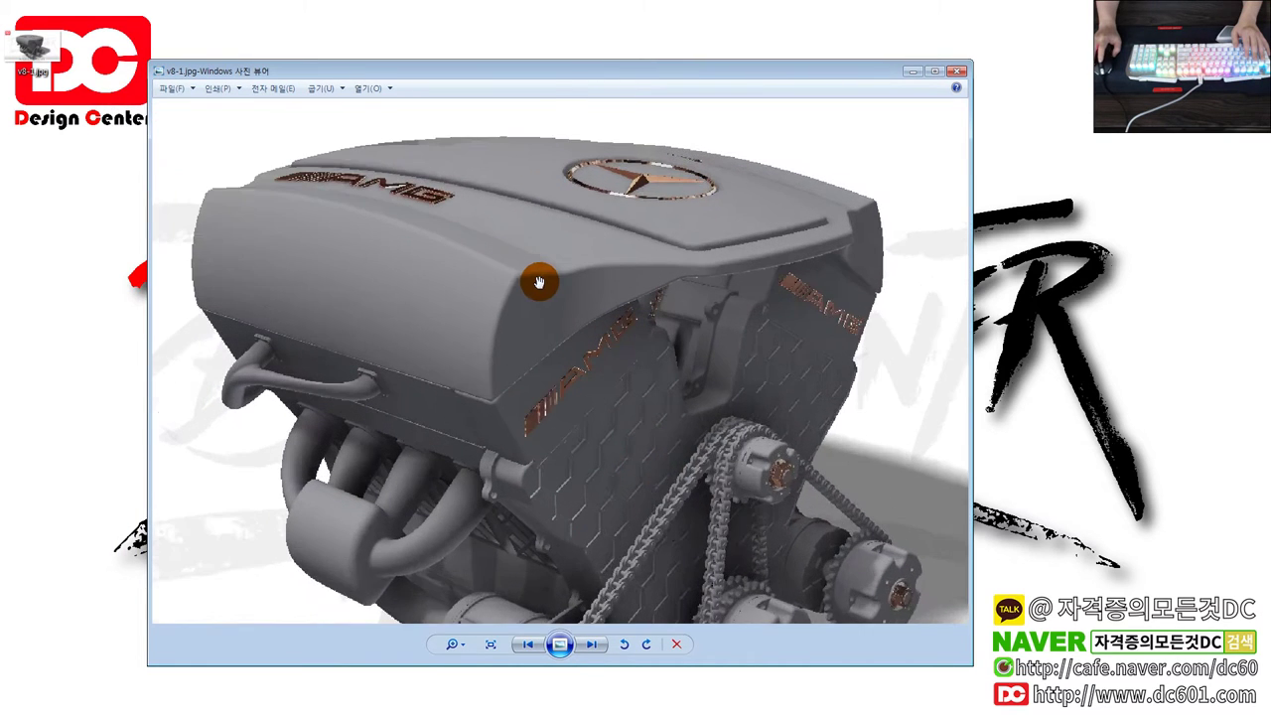
{"action": "scroll", "coordinate": [537, 282], "scroll_direction": "up", "scroll_amount": 1}
{"action": "scroll", "coordinate": [616, 332], "scroll_direction": "down", "scroll_amount": 1}
{"action": "scroll", "coordinate": [596, 337], "scroll_direction": "down", "scroll_amount": 3}
{"action": "scroll", "coordinate": [586, 354], "scroll_direction": "up", "scroll_amount": 1}
{"action": "scroll", "coordinate": [586, 355], "scroll_direction": "down", "scroll_amount": 1}
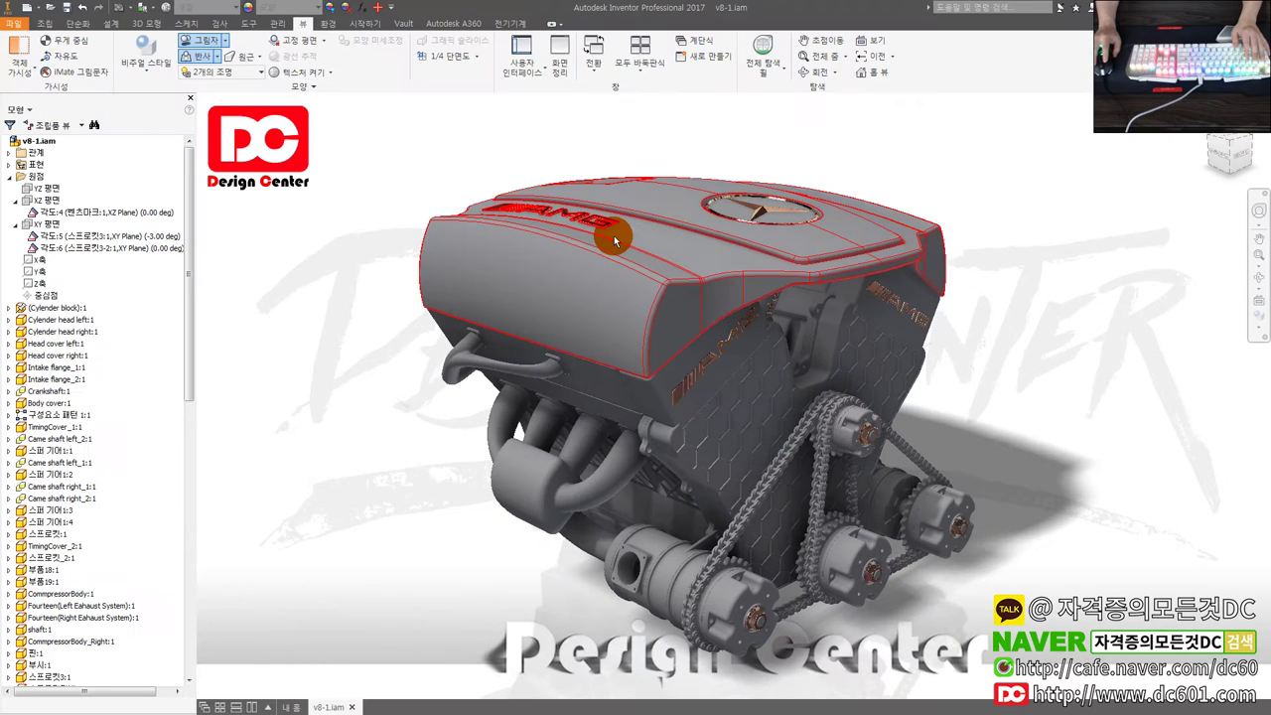
Export the engine assembly as the 3D PDF v8-1.pdf to the Desktop.
{"action": "left_click", "coordinate": [7, 27]}
{"action": "mouse_move", "coordinate": [50, 189]}
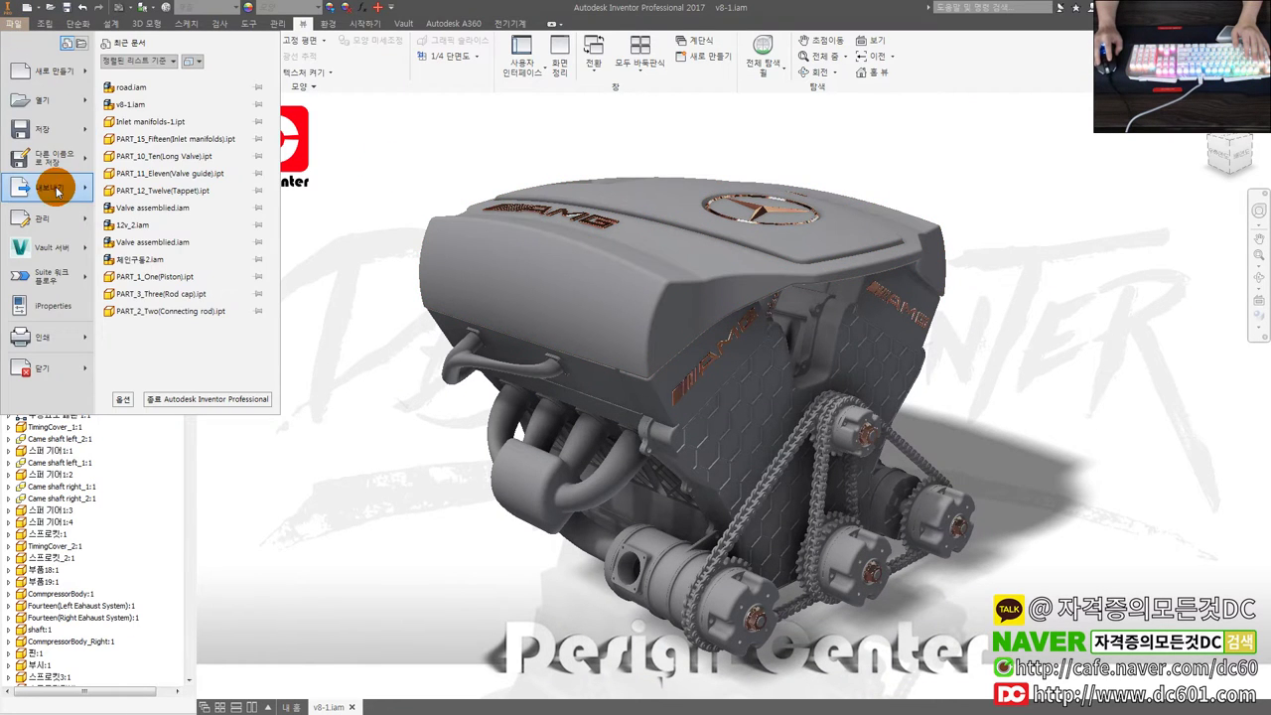
{"action": "left_click", "coordinate": [159, 149]}
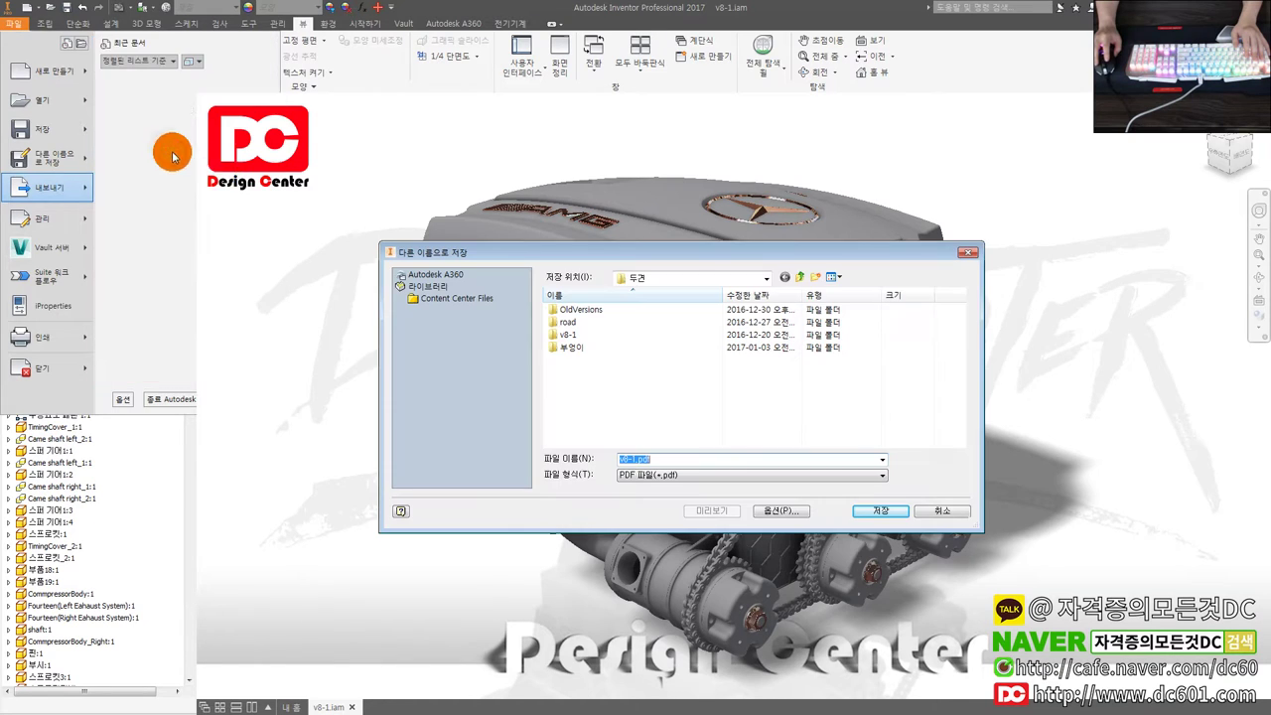
{"action": "left_click", "coordinate": [645, 277]}
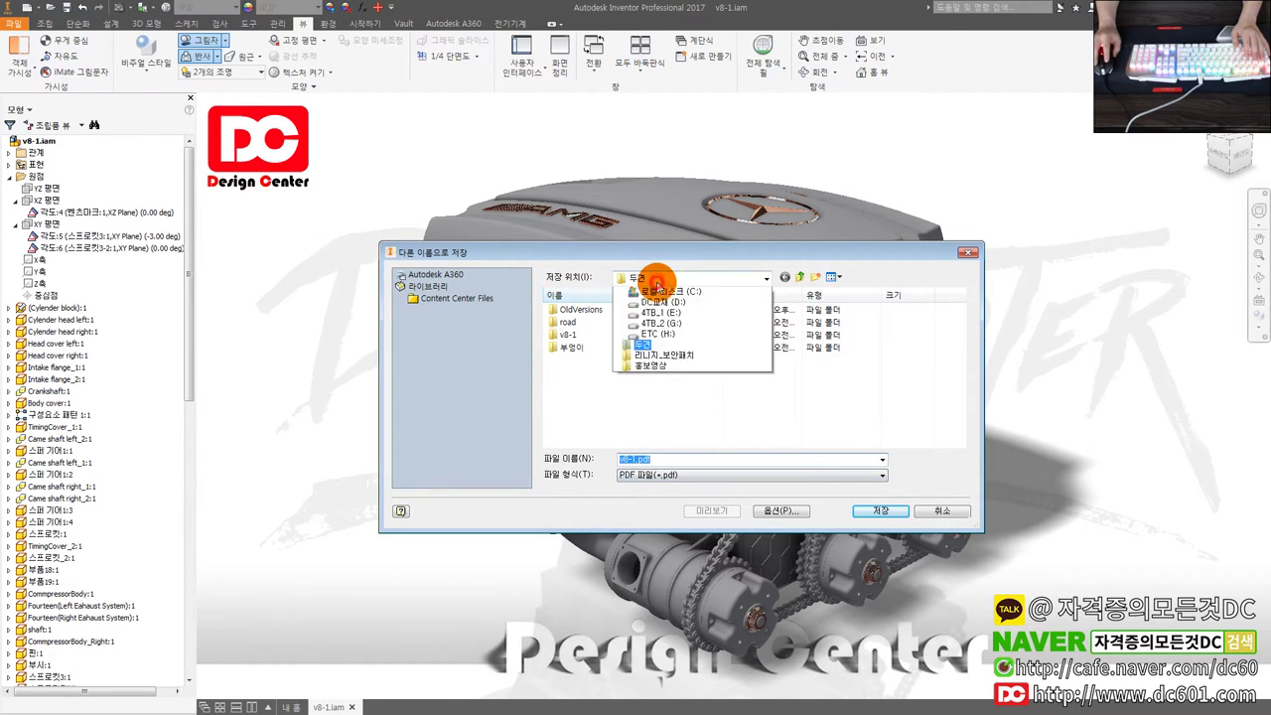
{"action": "left_click", "coordinate": [653, 302]}
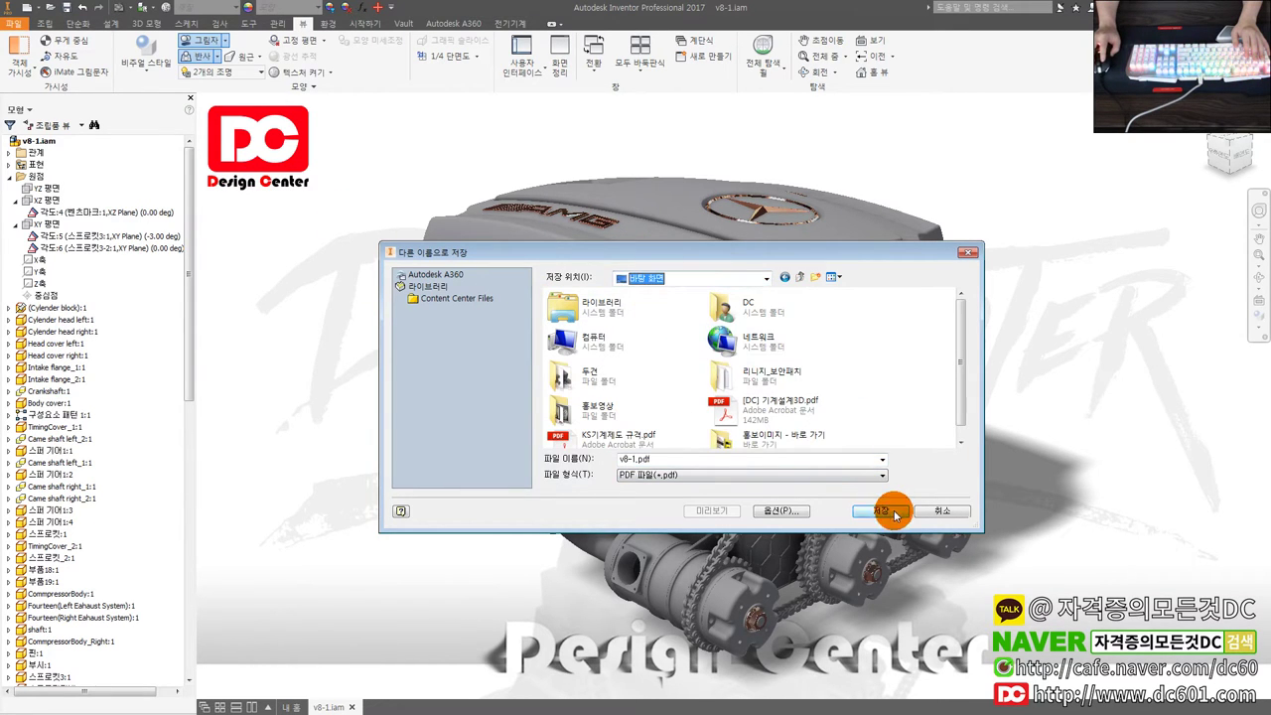
{"action": "left_click", "coordinate": [894, 514]}
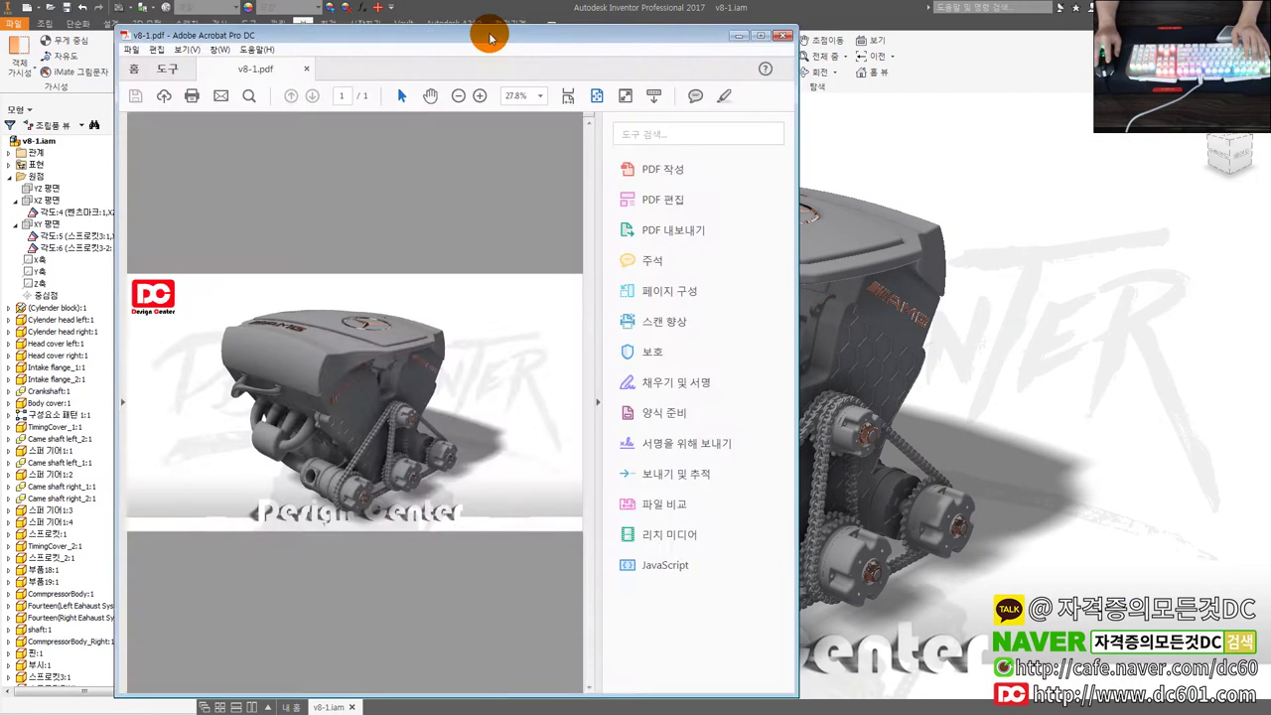
{"action": "left_click_drag", "start_coordinate": [488, 28], "coordinate": [527, 29]}
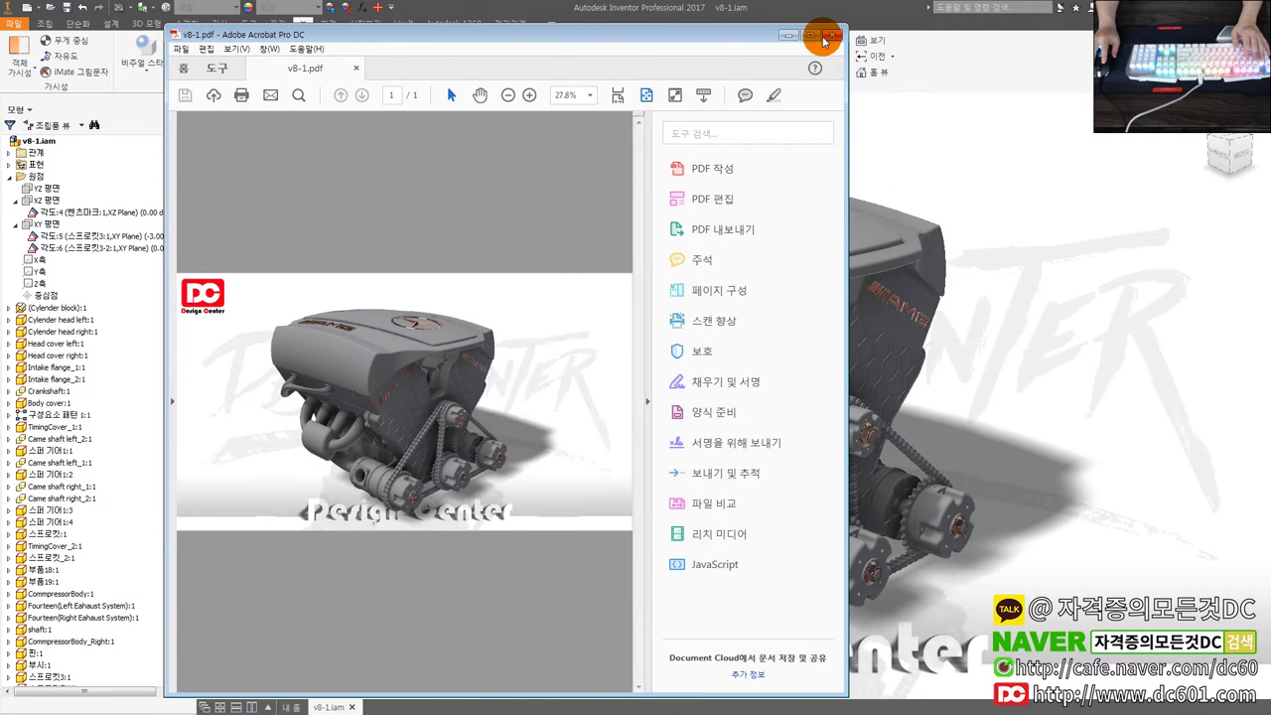
Maximize Acrobat, activate the 3D engine model and zoom in and out on the AMG lettering.
{"action": "left_click", "coordinate": [810, 37]}
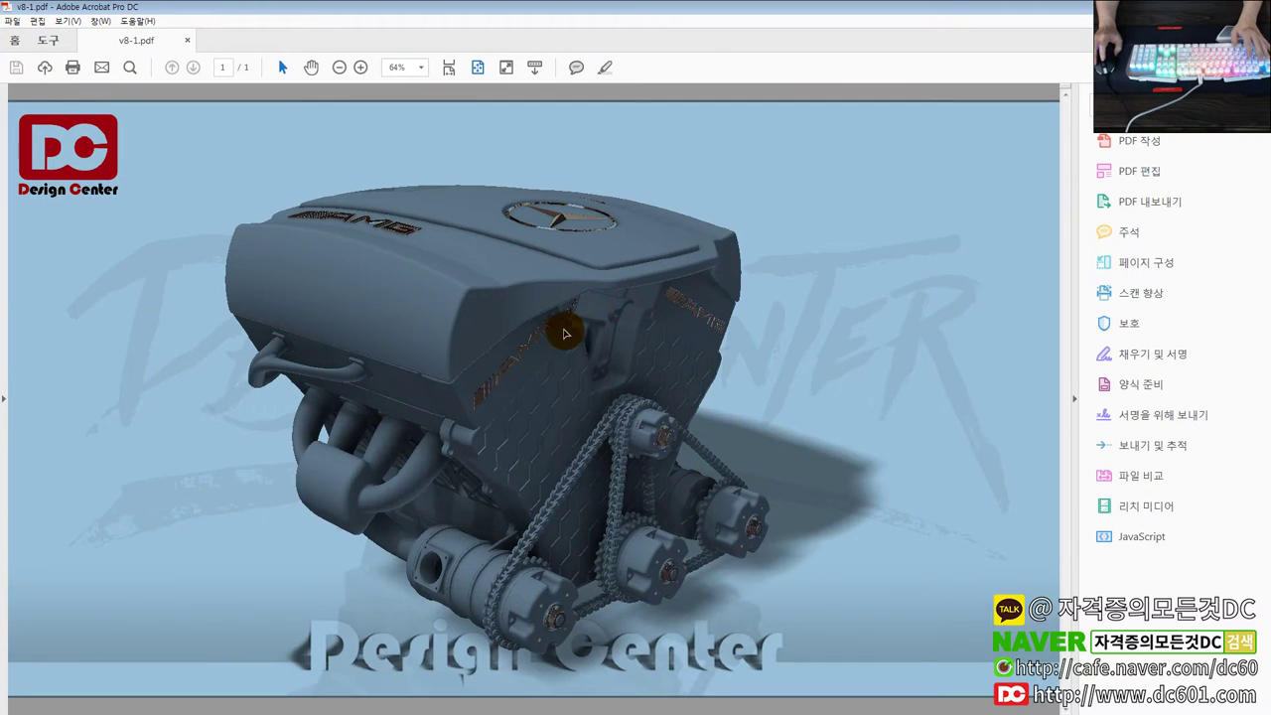
{"action": "left_click", "coordinate": [636, 358]}
{"action": "scroll", "coordinate": [595, 341], "scroll_direction": "up", "scroll_amount": 3, "text": "ctrl"}
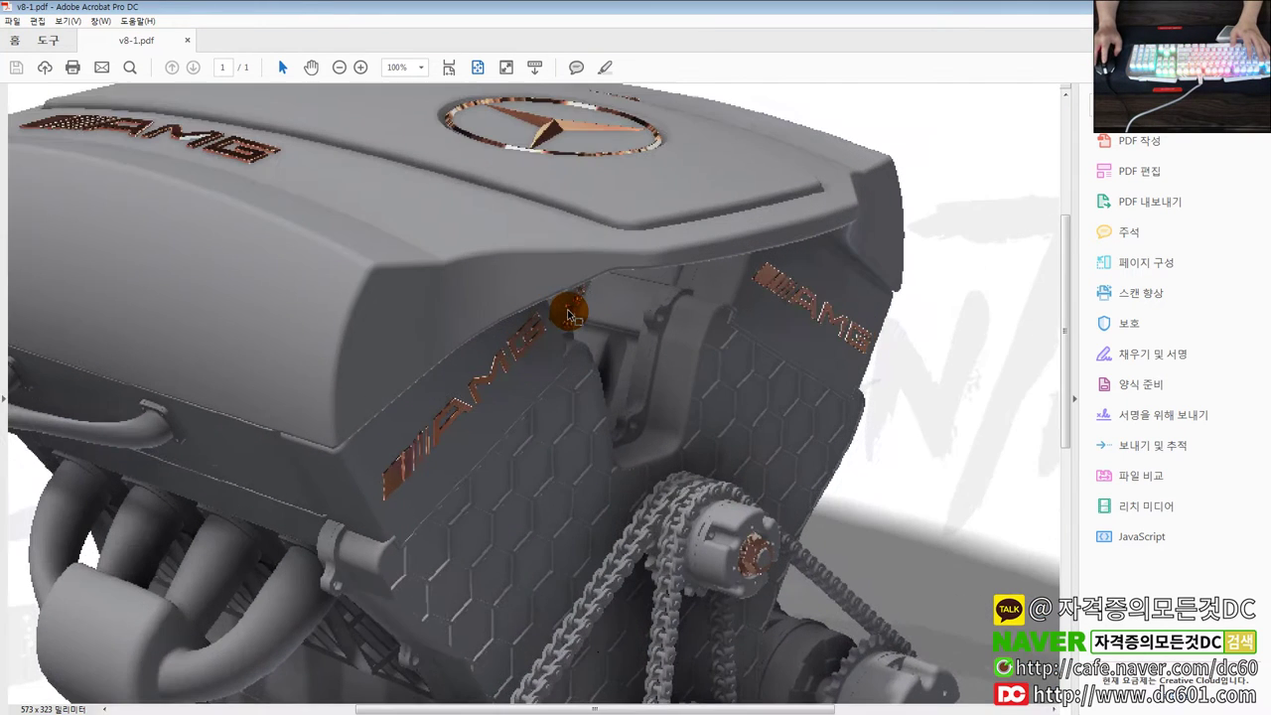
{"action": "scroll", "coordinate": [497, 317], "scroll_direction": "up", "scroll_amount": 2, "text": "ctrl"}
{"action": "scroll", "coordinate": [497, 318], "scroll_direction": "up", "scroll_amount": 2, "text": "ctrl"}
{"action": "scroll", "coordinate": [496, 318], "scroll_direction": "up", "scroll_amount": 2, "text": "ctrl"}
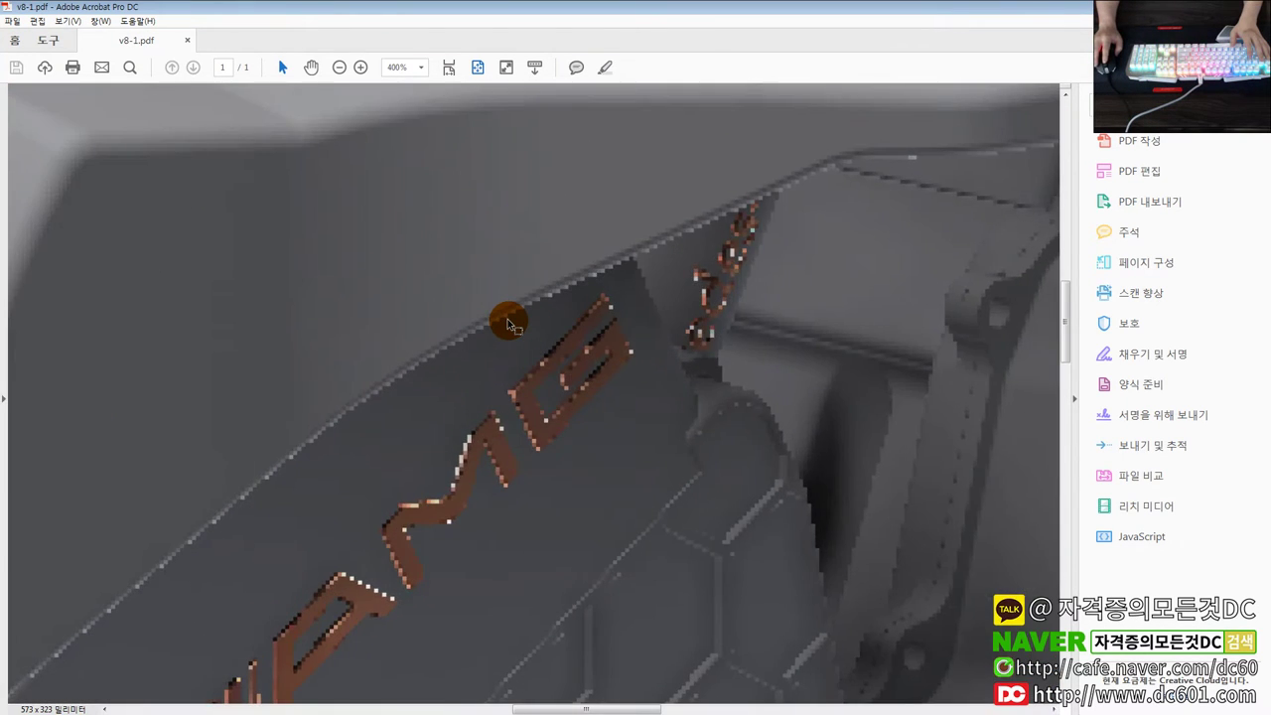
{"action": "scroll", "coordinate": [508, 323], "scroll_direction": "up", "scroll_amount": 1, "text": "ctrl"}
{"action": "scroll", "coordinate": [507, 322], "scroll_direction": "down", "scroll_amount": 2, "text": "ctrl"}
{"action": "scroll", "coordinate": [506, 321], "scroll_direction": "down", "scroll_amount": 2, "text": "ctrl"}
{"action": "scroll", "coordinate": [505, 318], "scroll_direction": "down", "scroll_amount": 2, "text": "ctrl"}
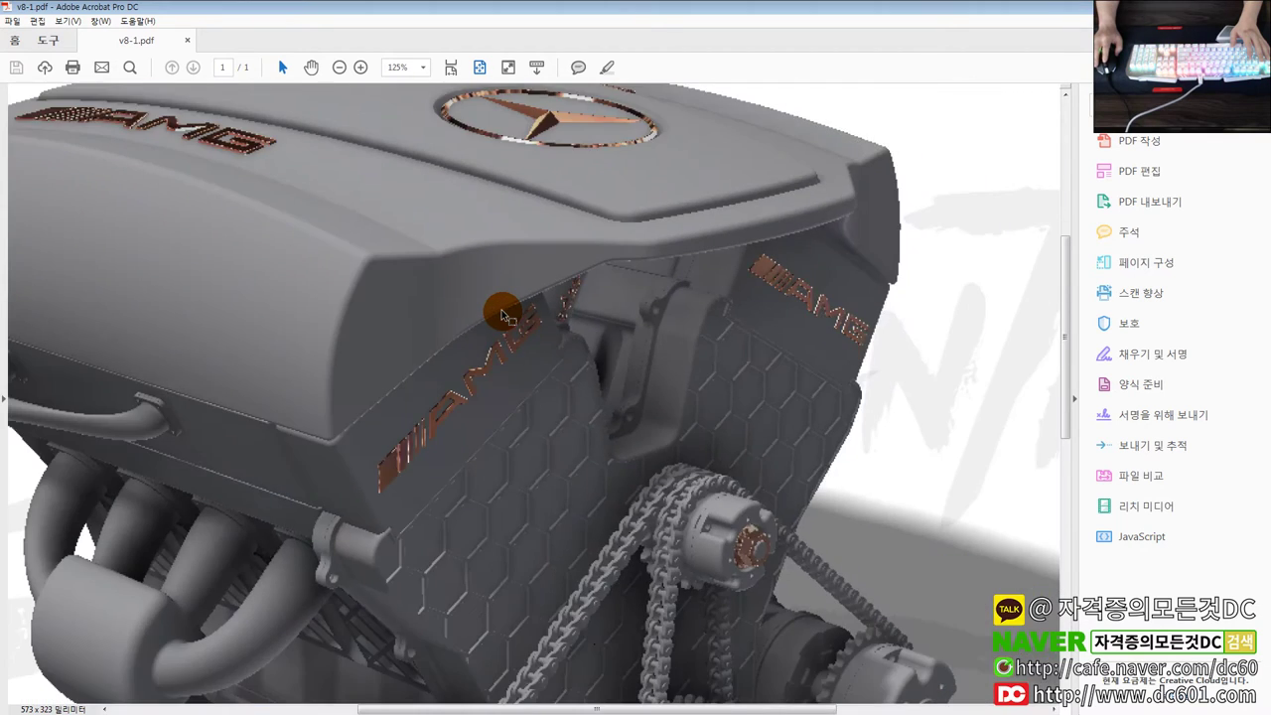
{"action": "scroll", "coordinate": [503, 315], "scroll_direction": "down", "scroll_amount": 2, "text": "ctrl"}
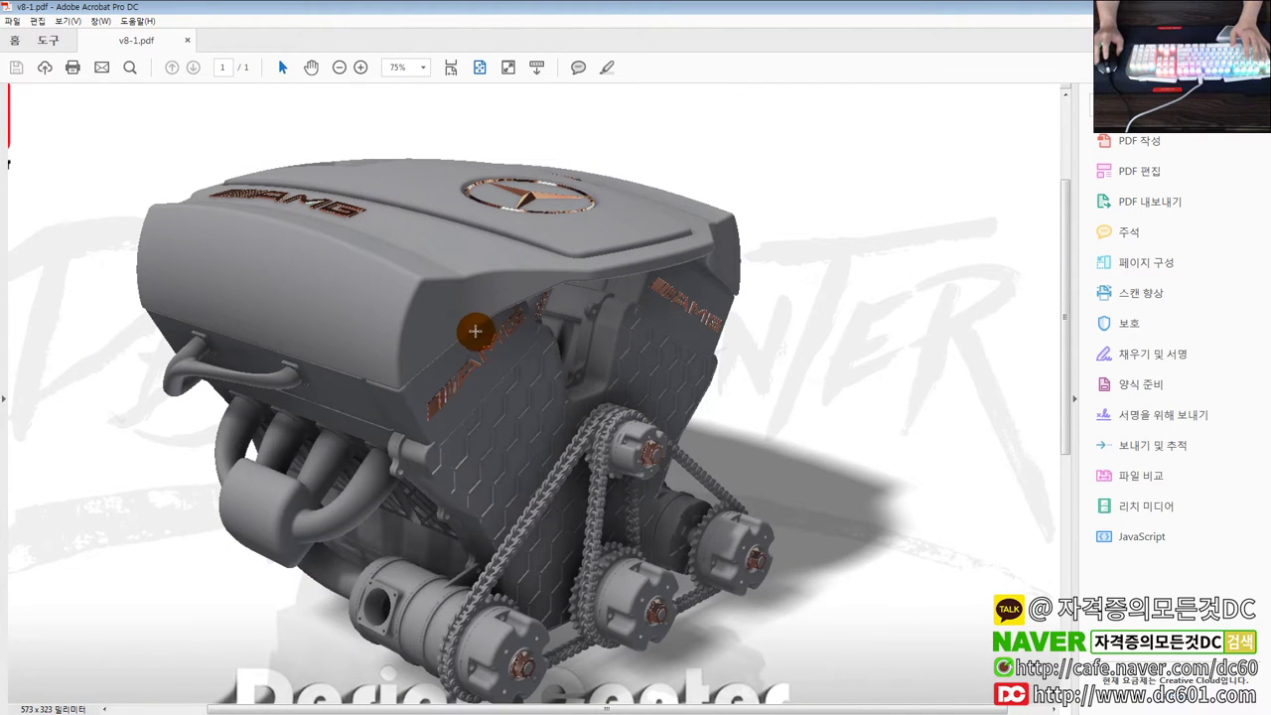
{"action": "scroll", "coordinate": [475, 331], "scroll_direction": "up", "scroll_amount": 1, "text": "ctrl"}
{"action": "scroll", "coordinate": [463, 318], "scroll_direction": "up", "scroll_amount": 1, "text": "ctrl"}
{"action": "scroll", "coordinate": [437, 330], "scroll_direction": "up", "scroll_amount": 2, "text": "ctrl"}
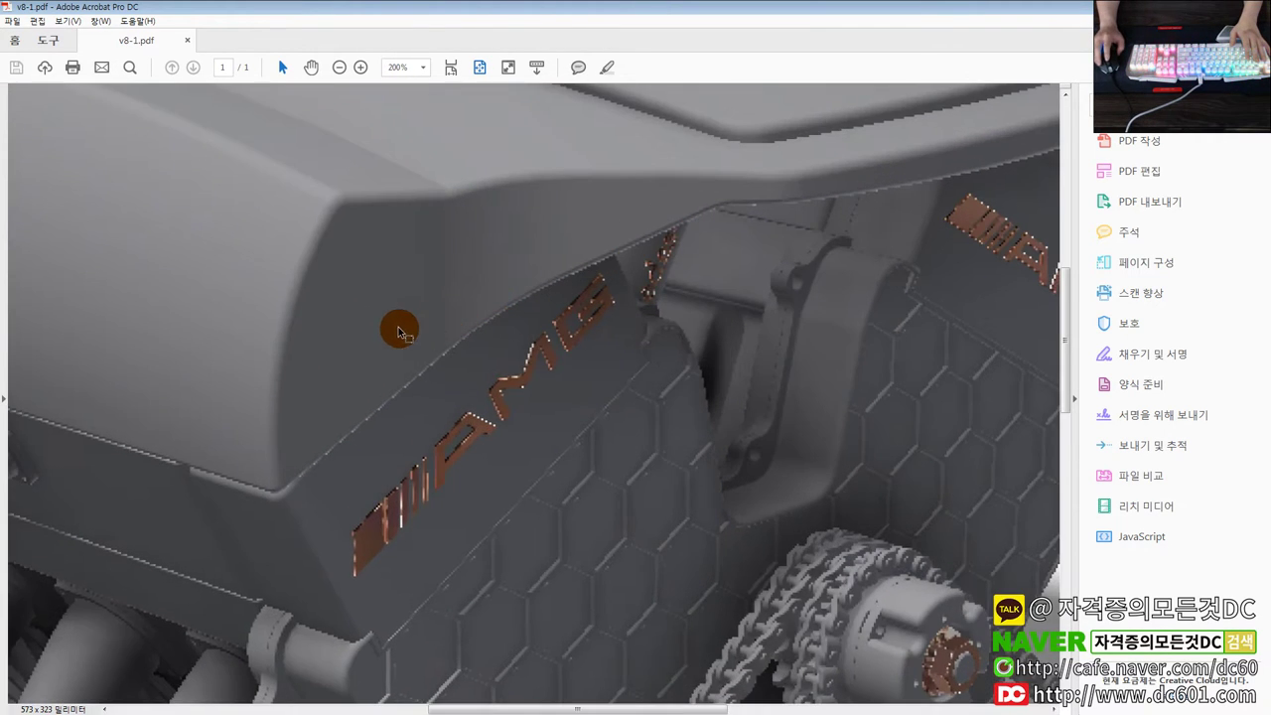
{"action": "scroll", "coordinate": [312, 453], "scroll_direction": "up", "scroll_amount": 1, "text": "ctrl"}
{"action": "scroll", "coordinate": [318, 459], "scroll_direction": "up", "scroll_amount": 1, "text": "ctrl"}
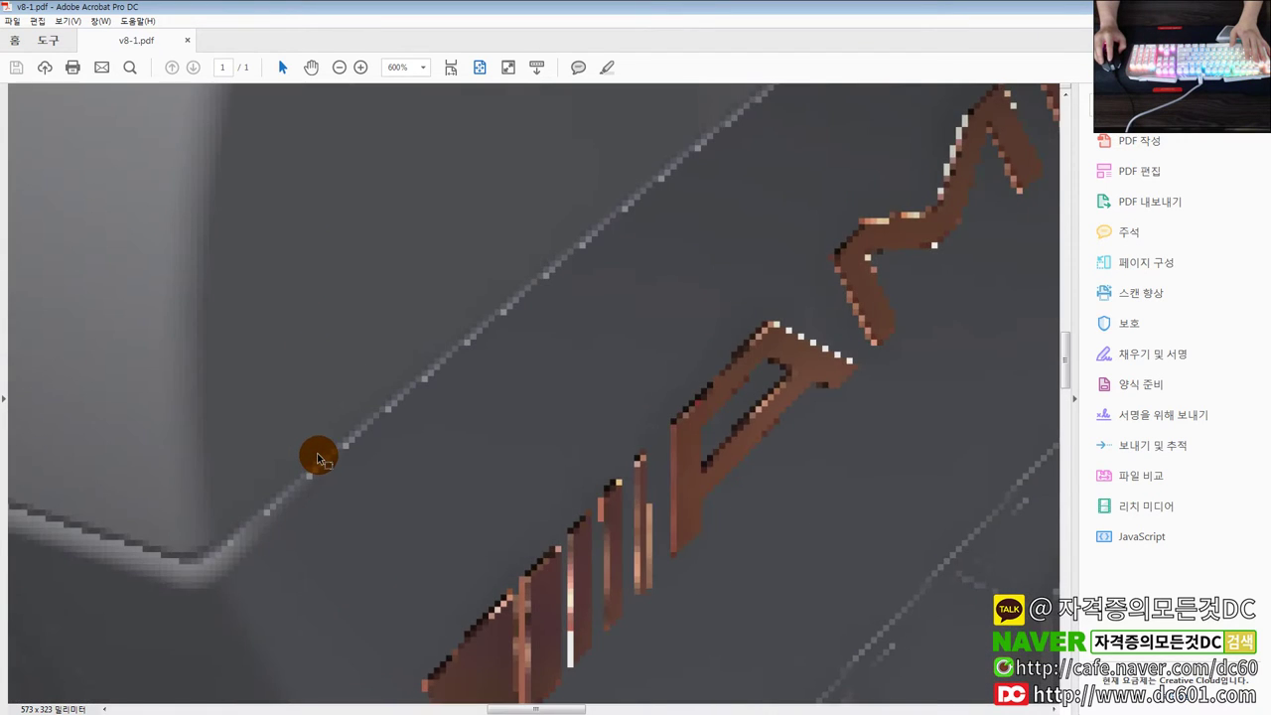
{"action": "scroll", "coordinate": [619, 519], "scroll_direction": "down", "scroll_amount": 1, "text": "ctrl"}
{"action": "scroll", "coordinate": [619, 520], "scroll_direction": "up", "scroll_amount": 1, "text": "ctrl"}
{"action": "scroll", "coordinate": [626, 522], "scroll_direction": "down", "scroll_amount": 1, "text": "ctrl"}
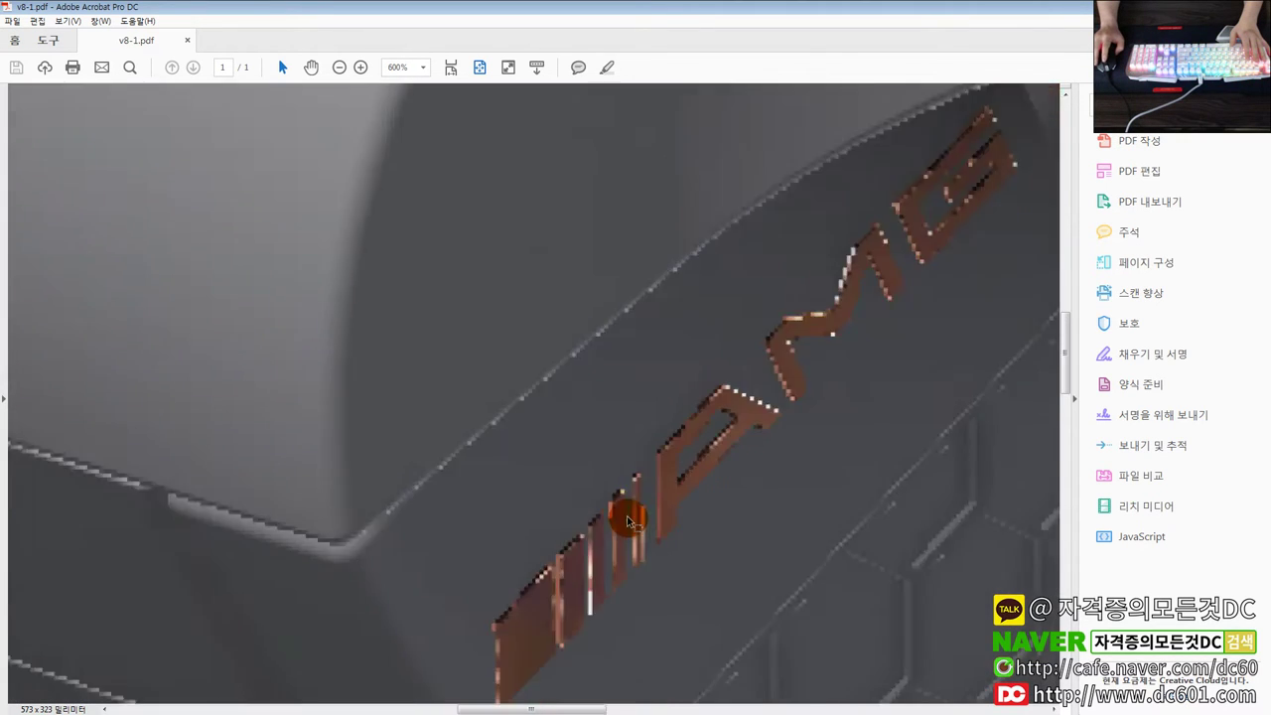
{"action": "scroll", "coordinate": [628, 519], "scroll_direction": "down", "scroll_amount": 4, "text": "ctrl"}
{"action": "scroll", "coordinate": [636, 517], "scroll_direction": "down", "scroll_amount": 3, "text": "ctrl"}
{"action": "scroll", "coordinate": [641, 512], "scroll_direction": "up", "scroll_amount": 1, "text": "ctrl"}
{"action": "scroll", "coordinate": [643, 509], "scroll_direction": "down", "scroll_amount": 1, "text": "ctrl"}
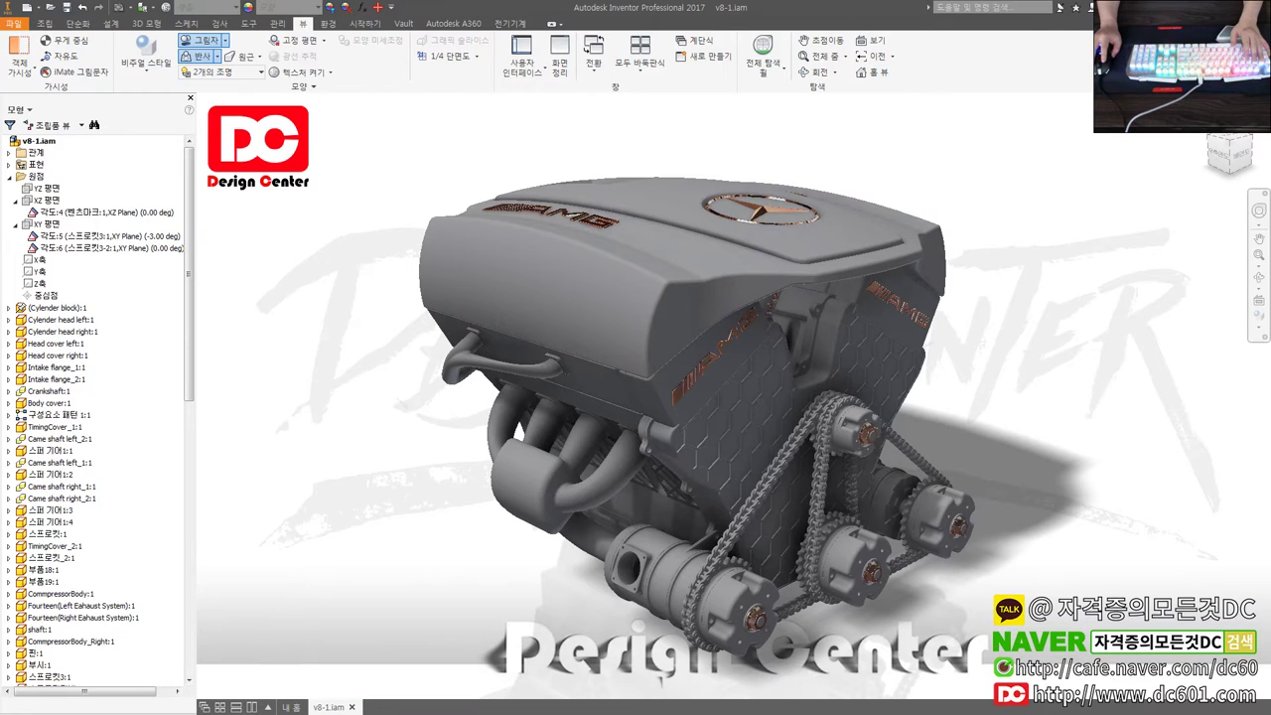
Open the PDF export dialog and its options, then cancel without exporting.
{"action": "left_click", "coordinate": [13, 22]}
{"action": "mouse_move", "coordinate": [48, 186]}
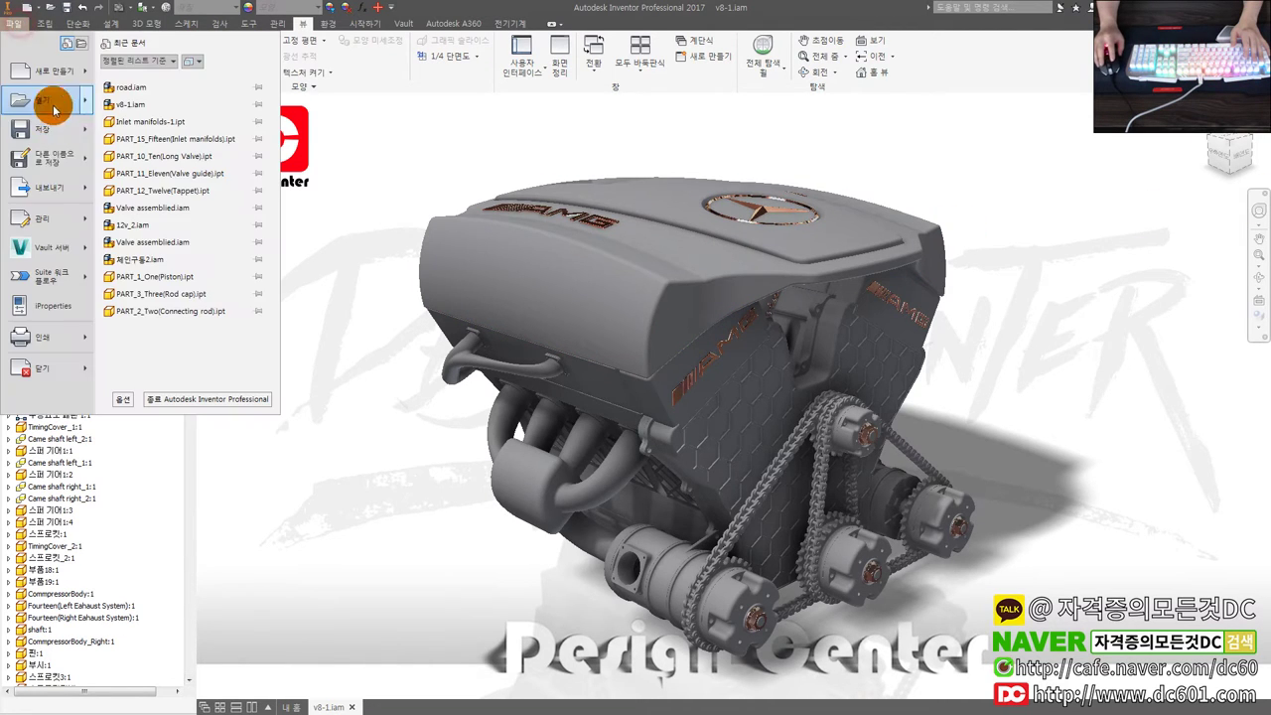
{"action": "left_click", "coordinate": [183, 119]}
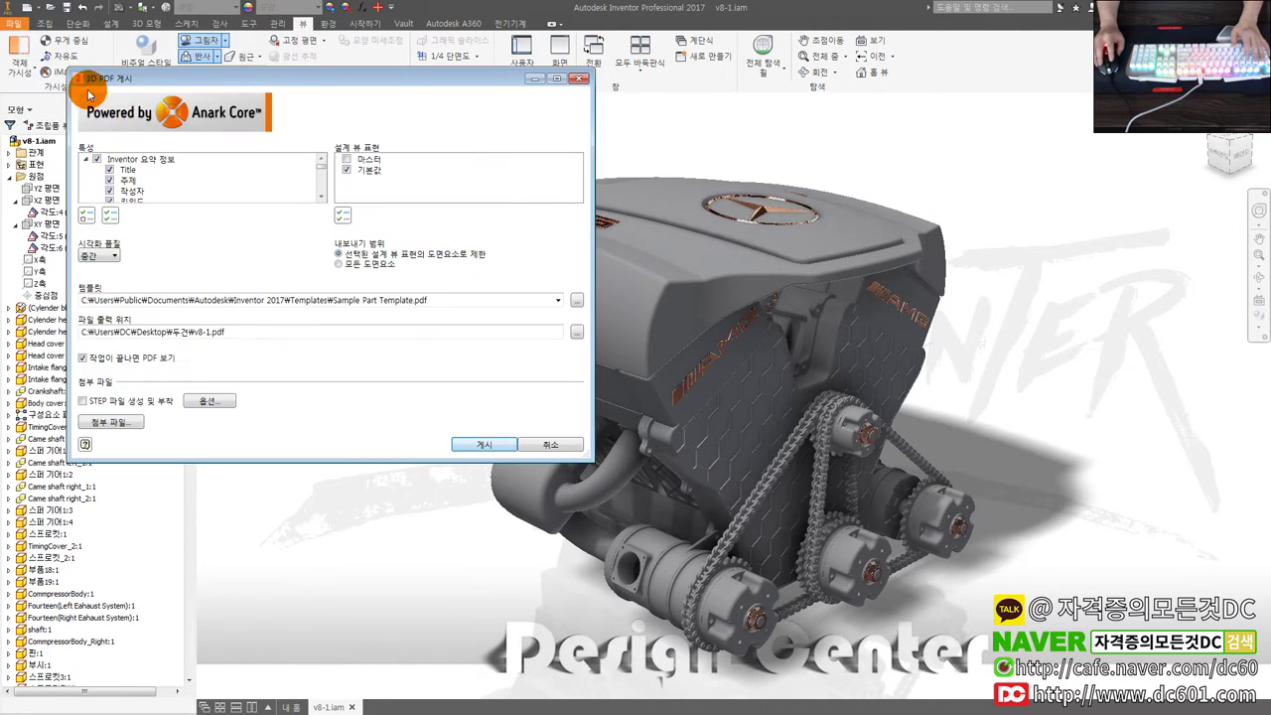
{"action": "left_click", "coordinate": [13, 22]}
{"action": "left_click", "coordinate": [45, 168]}
{"action": "left_click", "coordinate": [422, 157]}
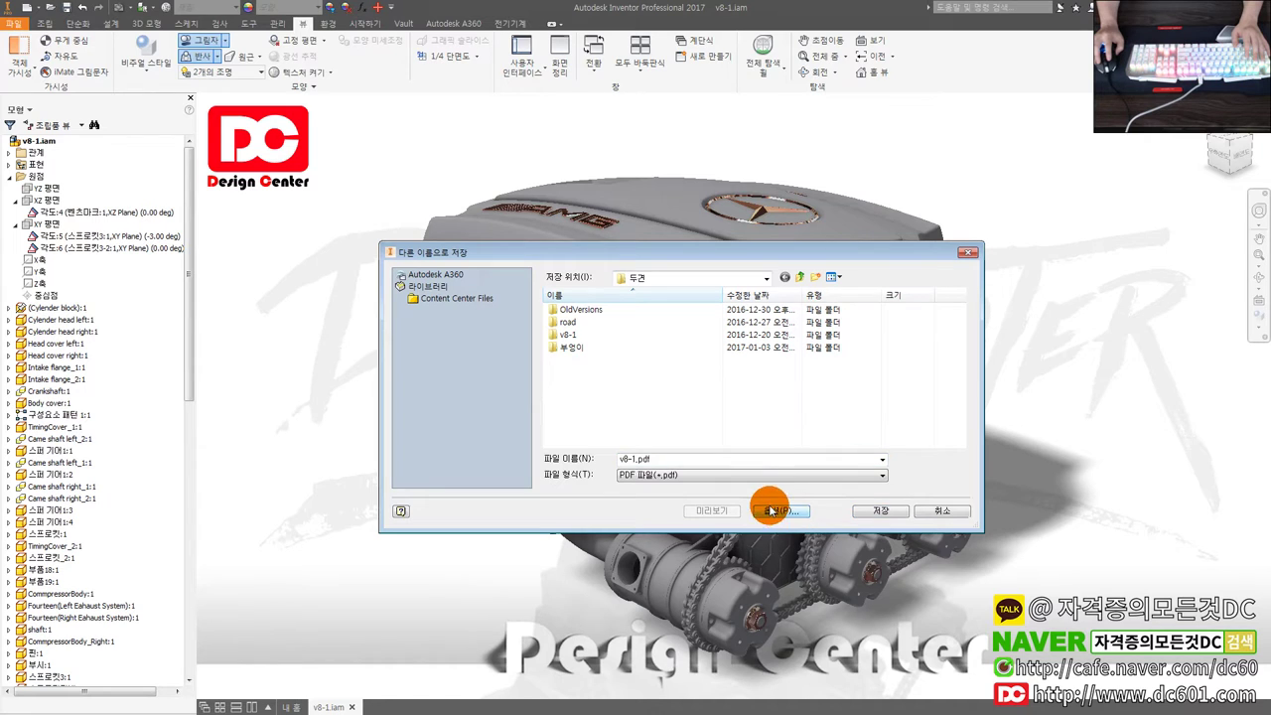
{"action": "left_click", "coordinate": [772, 513]}
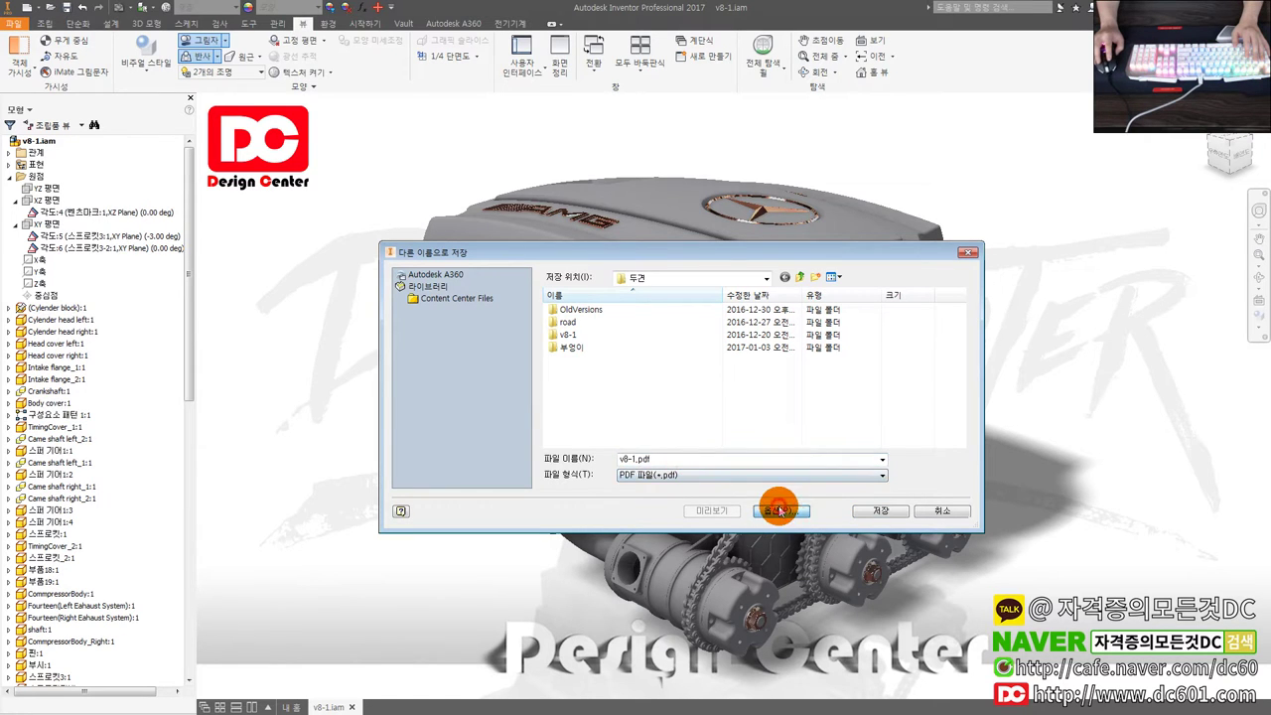
{"action": "left_click_drag", "start_coordinate": [763, 255], "coordinate": [791, 217]}
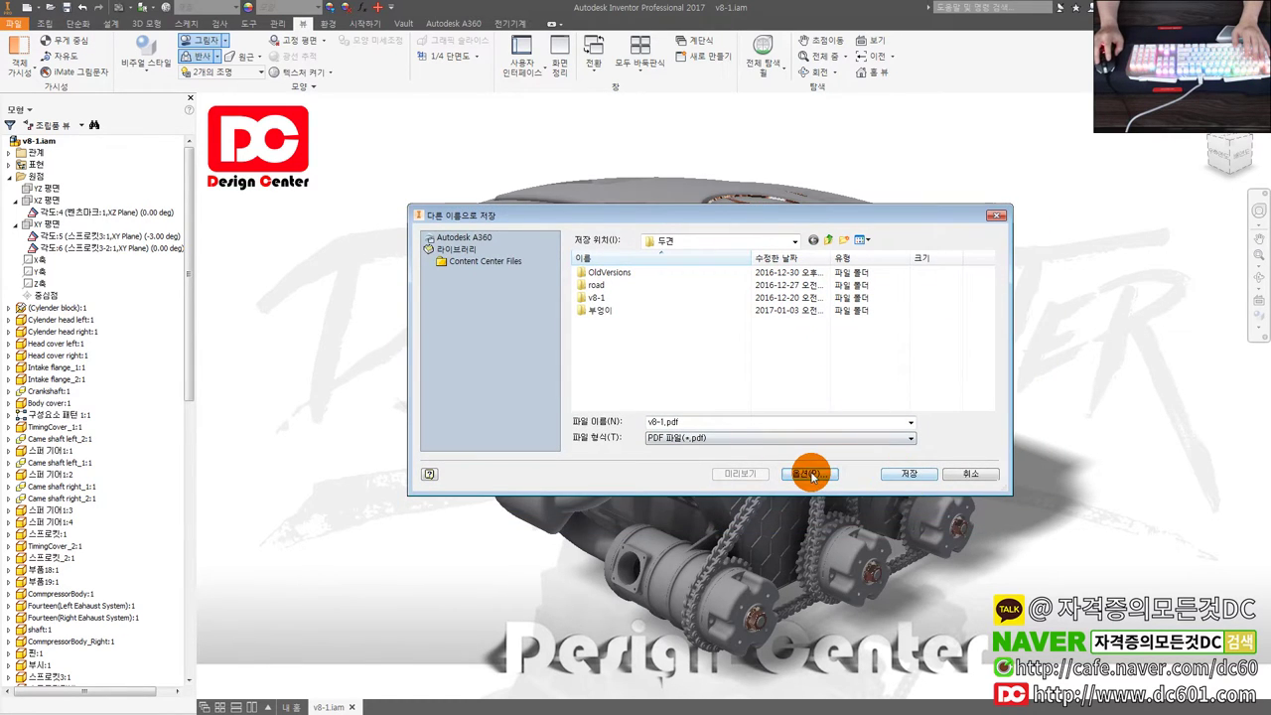
{"action": "left_click_drag", "start_coordinate": [709, 221], "coordinate": [727, 210]}
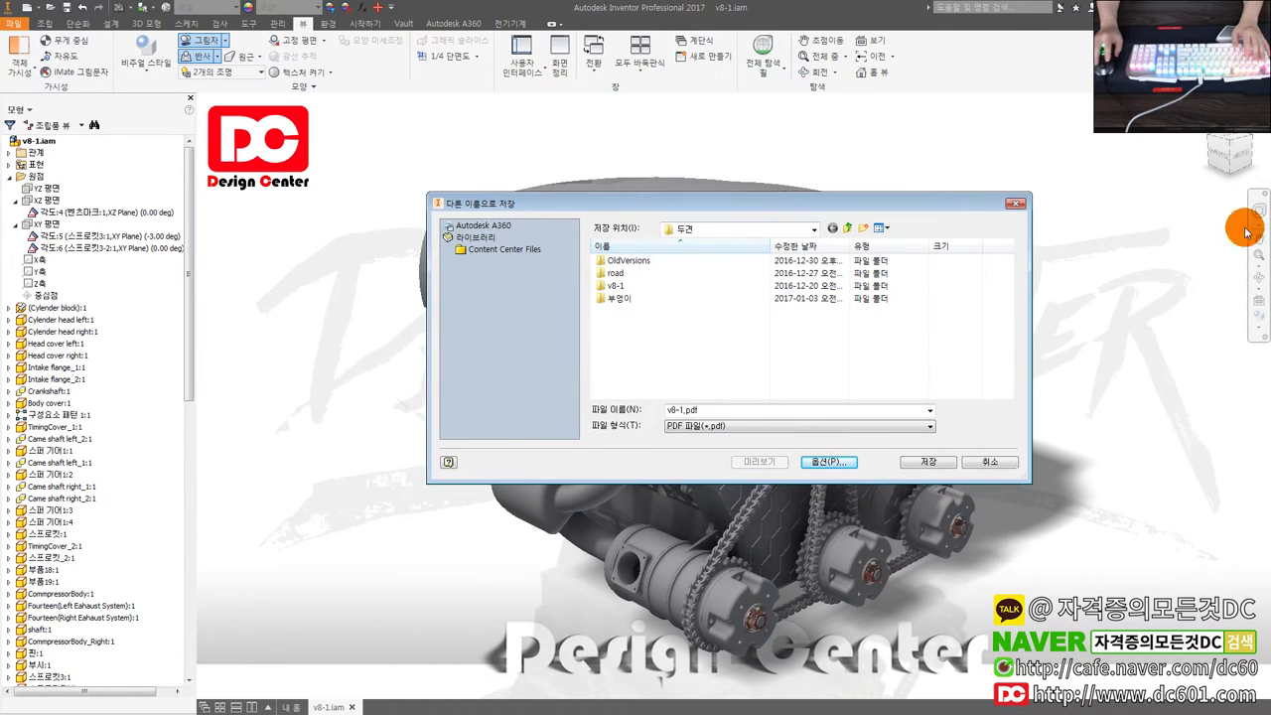
{"action": "left_click", "coordinate": [830, 461]}
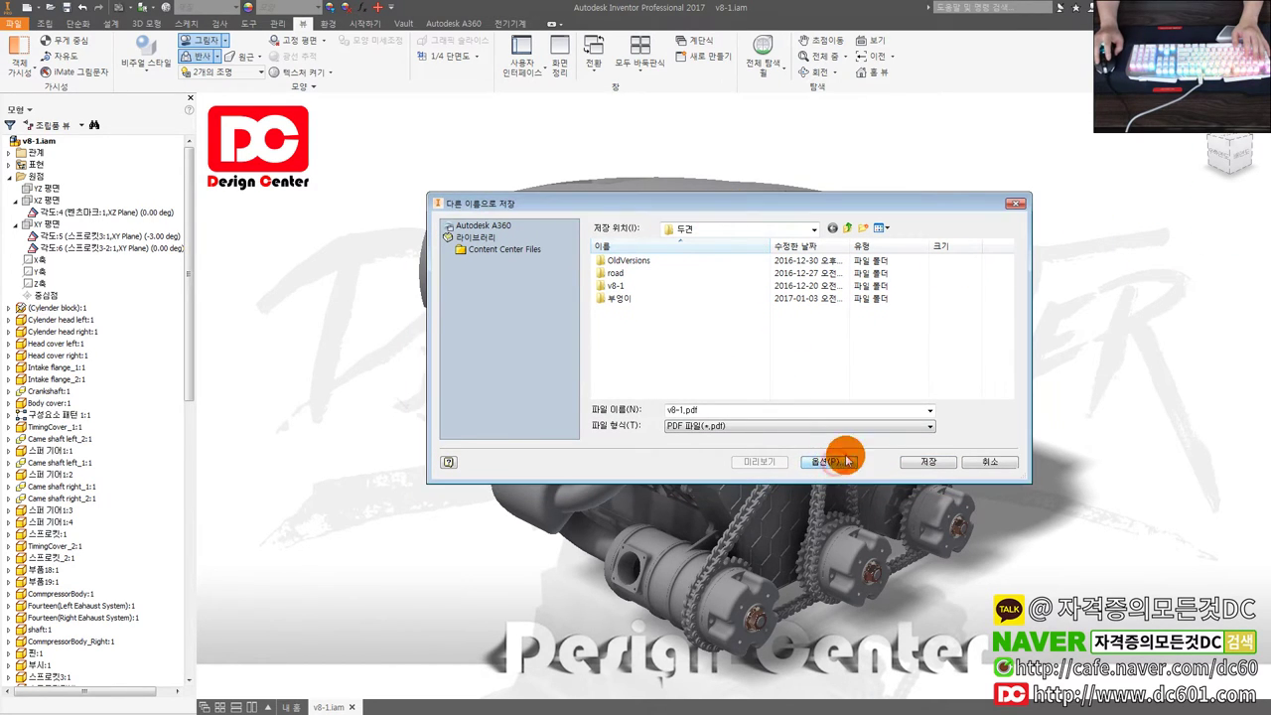
{"action": "left_click", "coordinate": [1014, 202]}
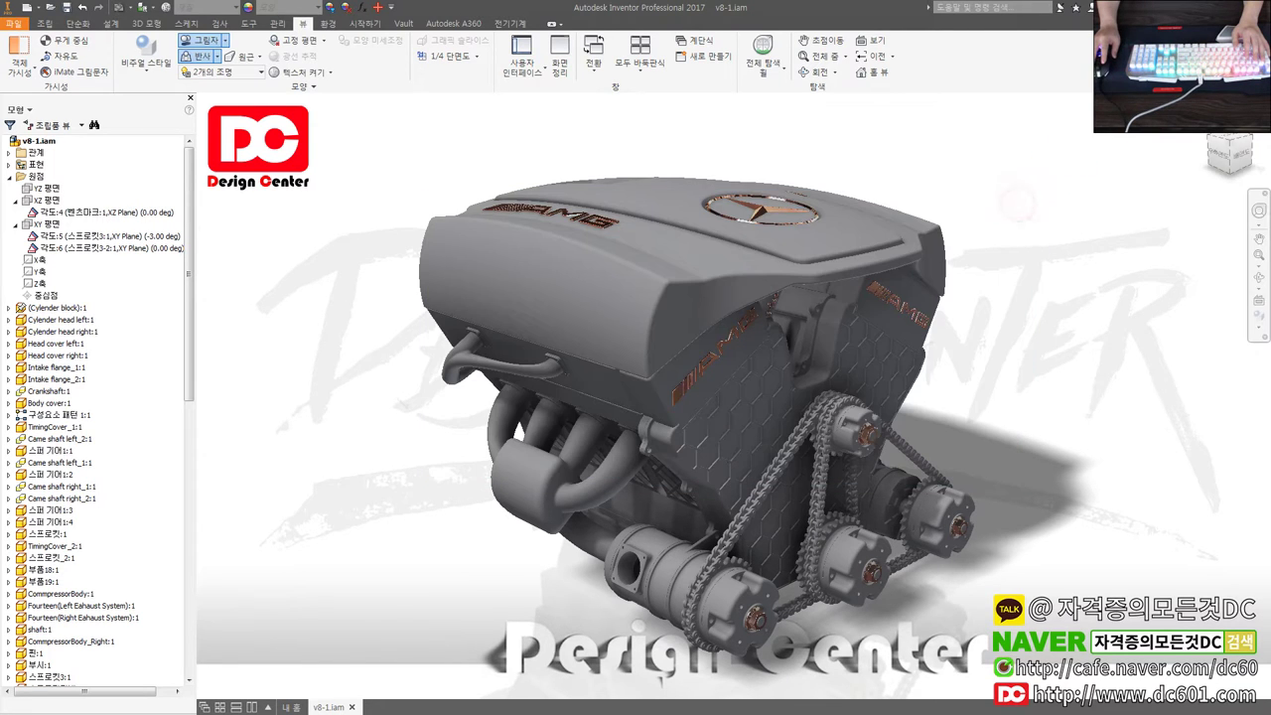
Restore Inventor's window, then maximize the v8-1.iam assembly window to full screen.
{"action": "left_click_drag", "start_coordinate": [592, 7], "coordinate": [567, 99]}
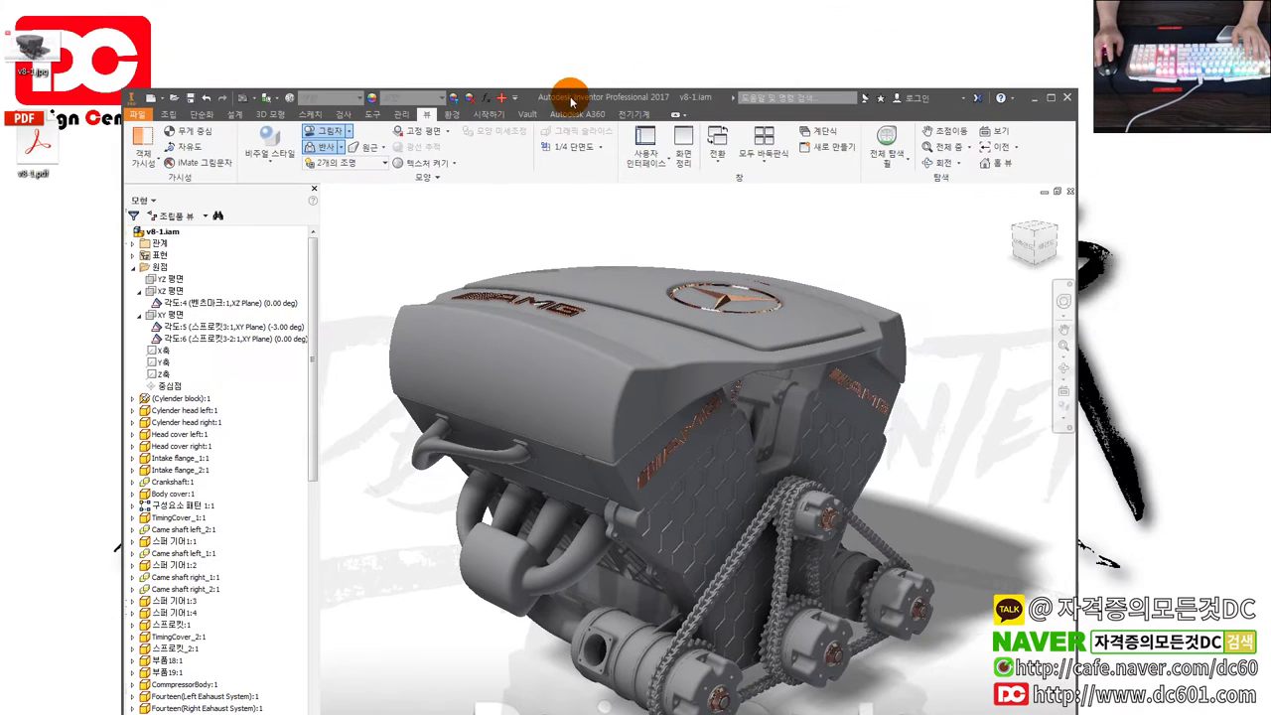
{"action": "left_click", "coordinate": [1049, 100]}
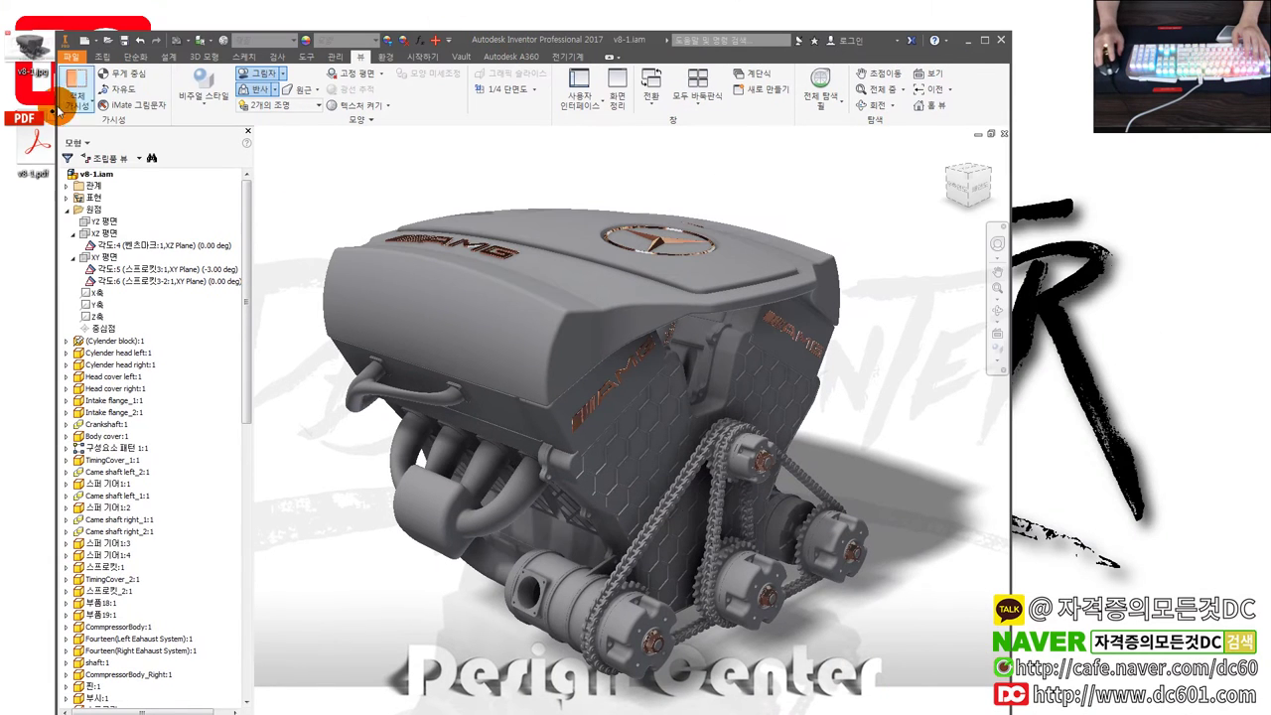
{"action": "left_click", "coordinate": [32, 134]}
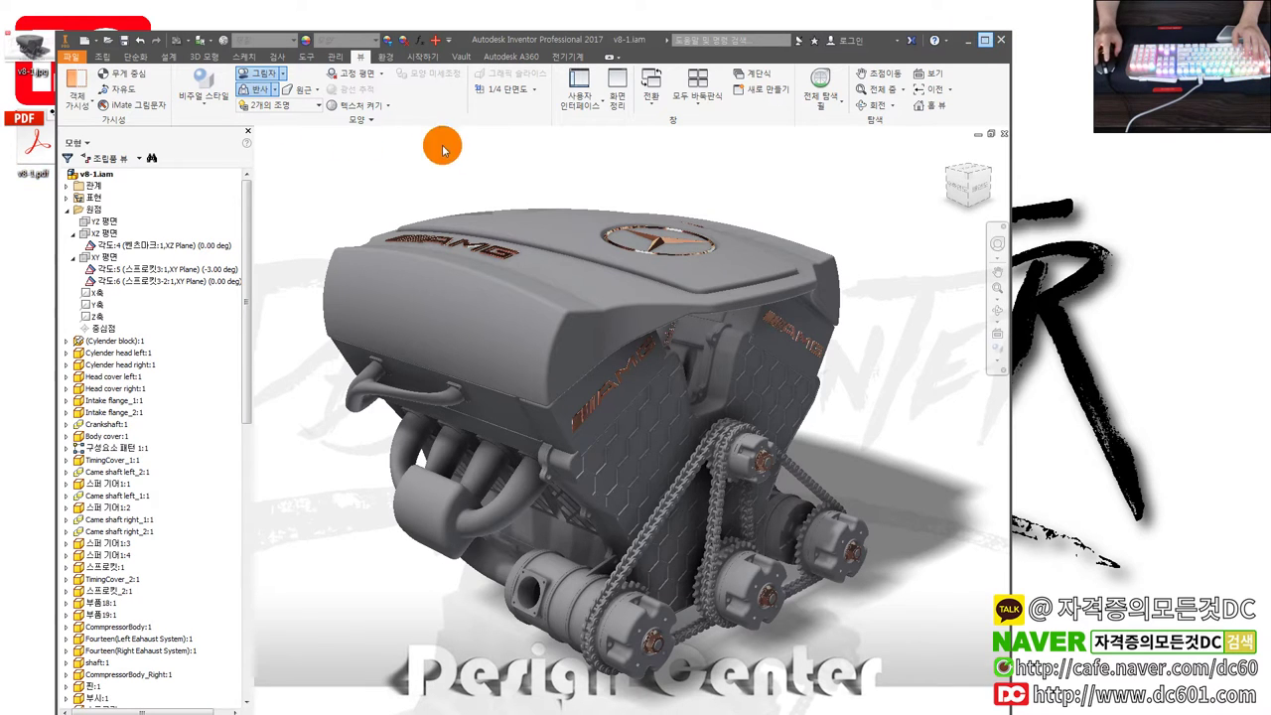
{"action": "key", "text": "super+Up"}
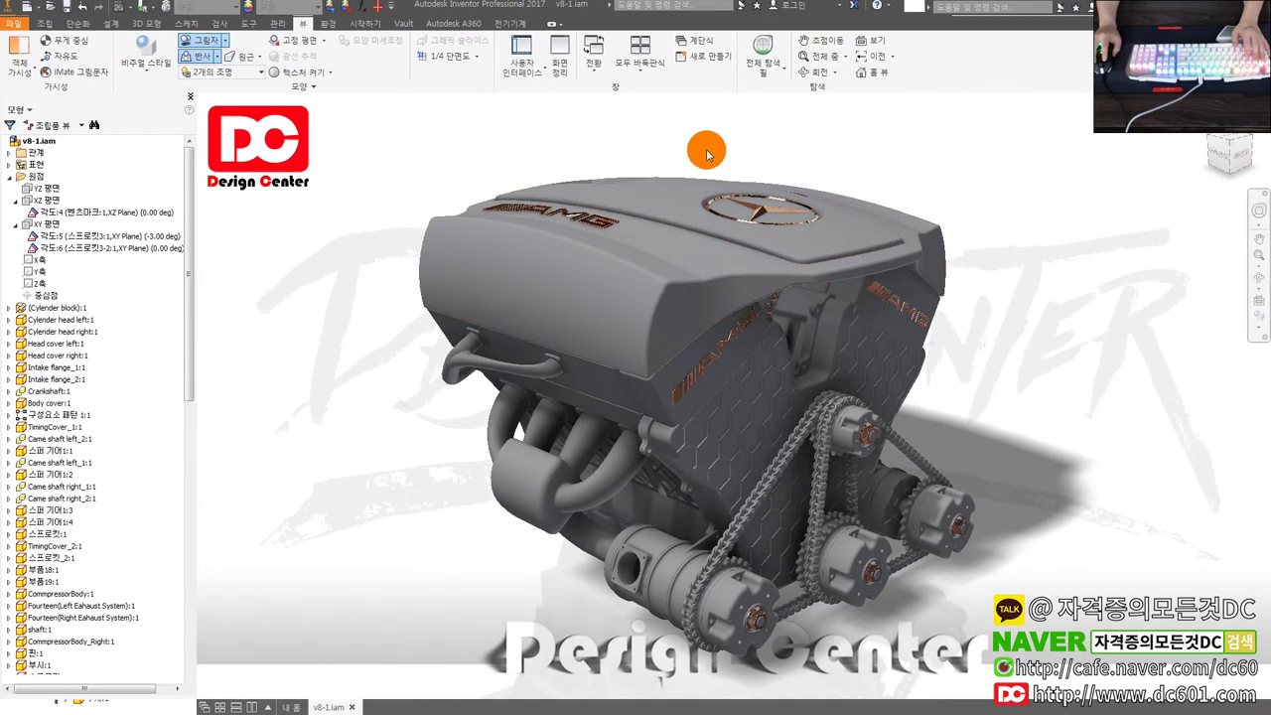
{"action": "left_click", "coordinate": [683, 145]}
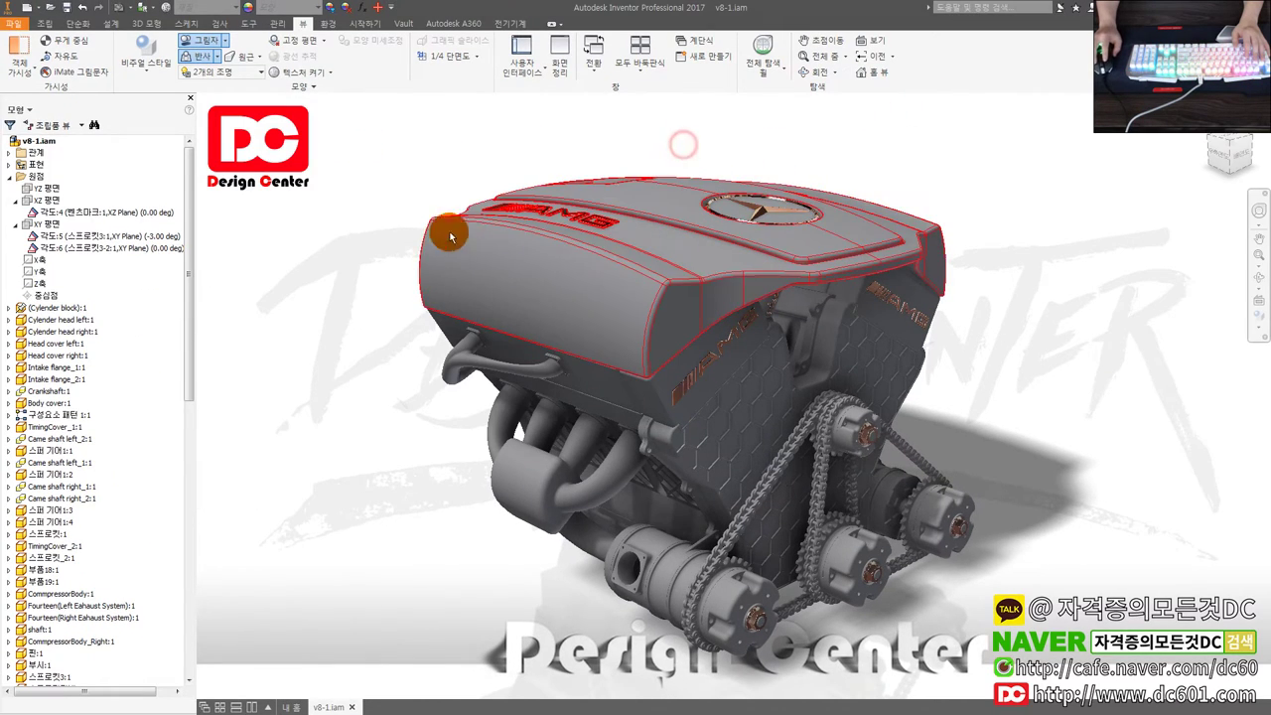
Create a new drawing from the ANSI (mm) template.
{"action": "left_click", "coordinate": [20, 28]}
{"action": "left_click", "coordinate": [40, 55]}
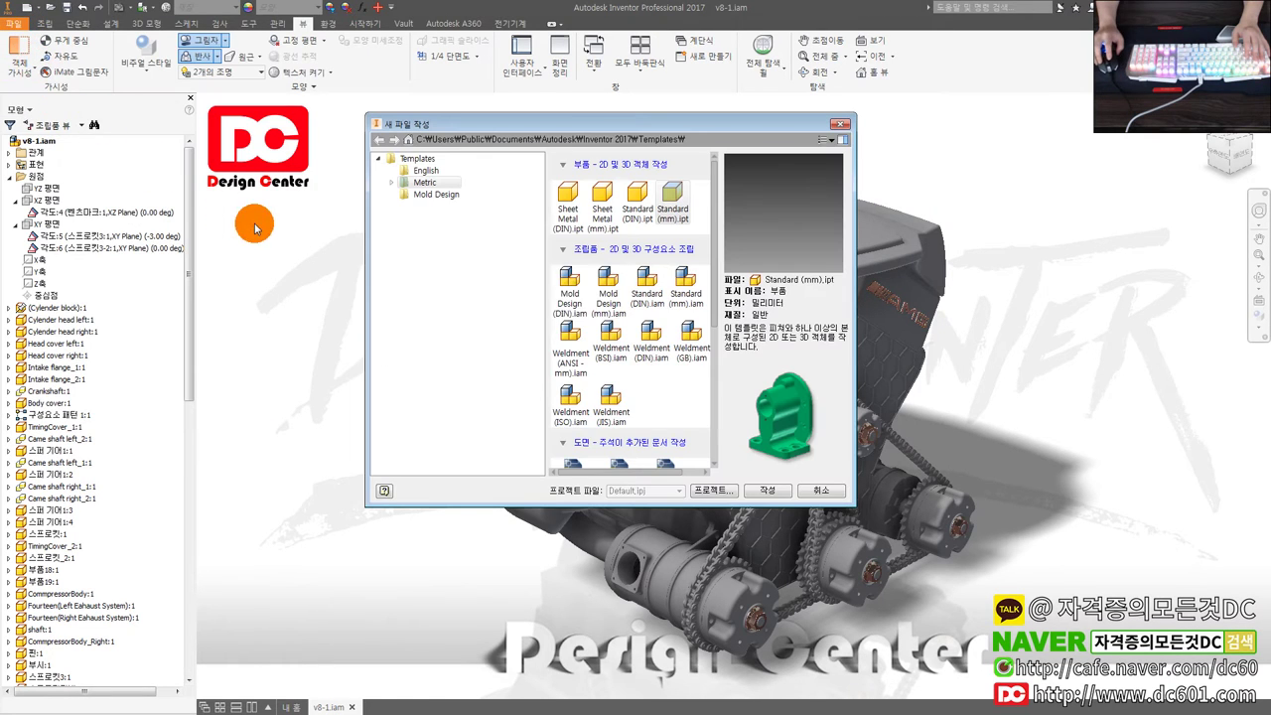
{"action": "scroll", "coordinate": [659, 390], "scroll_direction": "down", "scroll_amount": 2}
{"action": "double_click", "coordinate": [660, 391]}
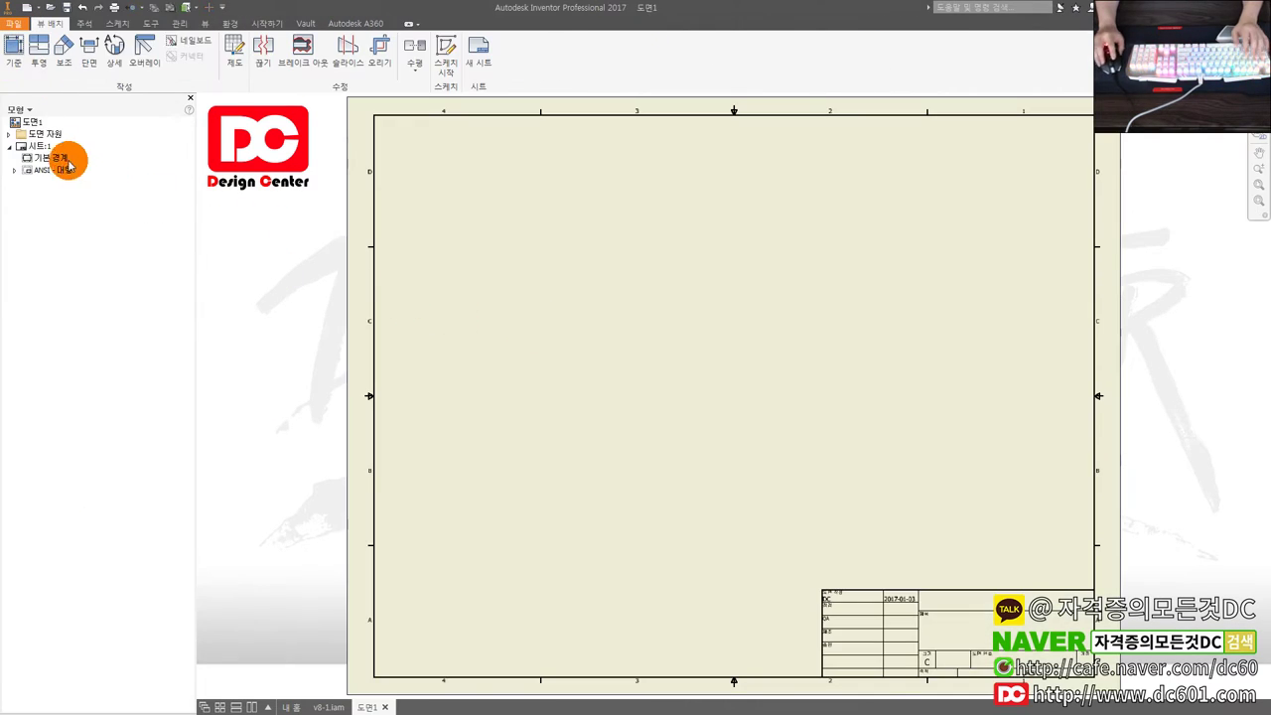
Delete the sheet's border and title block, then start a Base View of v8-1.iam.
{"action": "left_click", "coordinate": [40, 158]}
{"action": "left_click", "coordinate": [40, 170], "text": "shift"}
{"action": "right_click", "coordinate": [52, 158]}
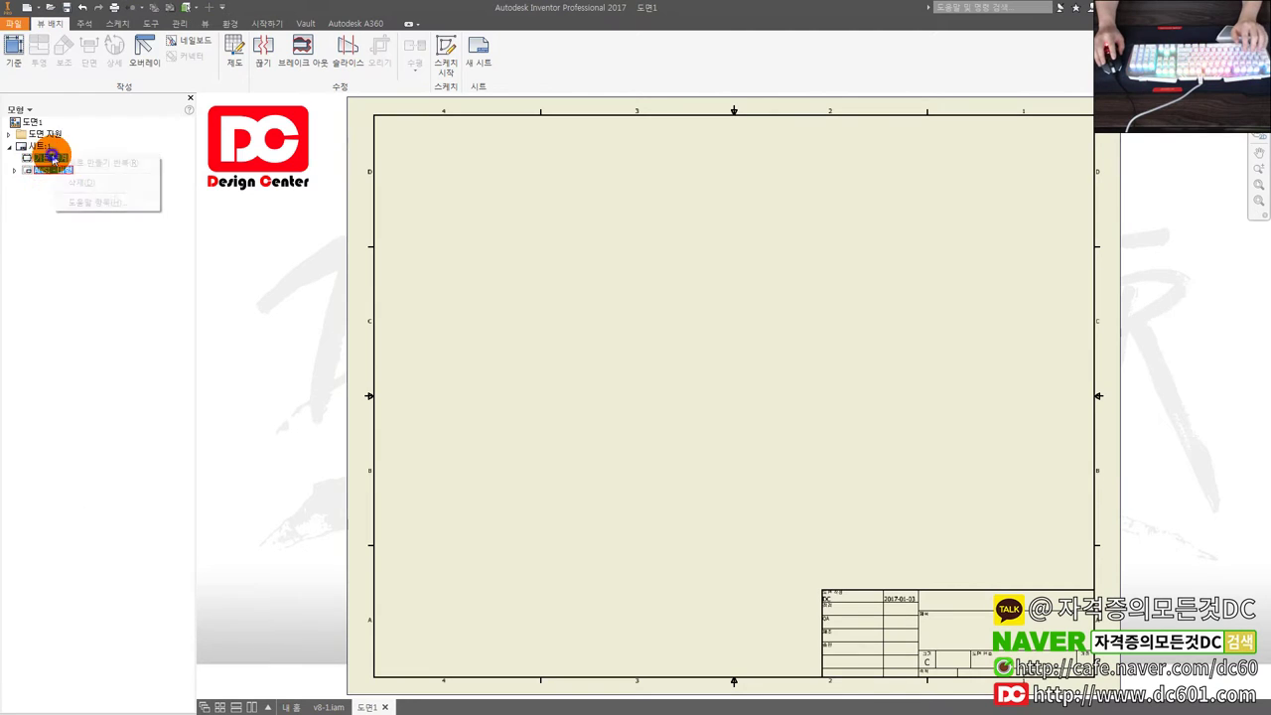
{"action": "left_click", "coordinate": [98, 184]}
{"action": "left_click", "coordinate": [14, 50]}
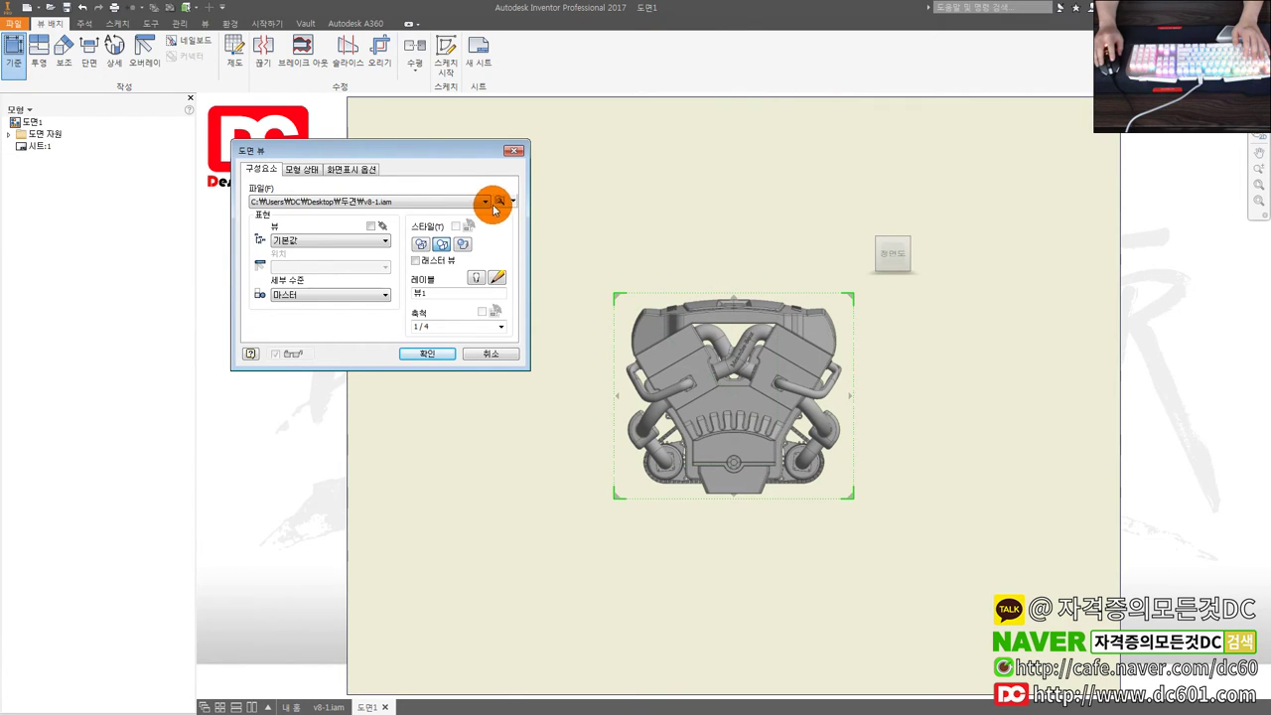
Rotate the base view to the engine's side and place it on the sheet.
{"action": "scroll", "coordinate": [765, 407], "scroll_direction": "down", "scroll_amount": 3}
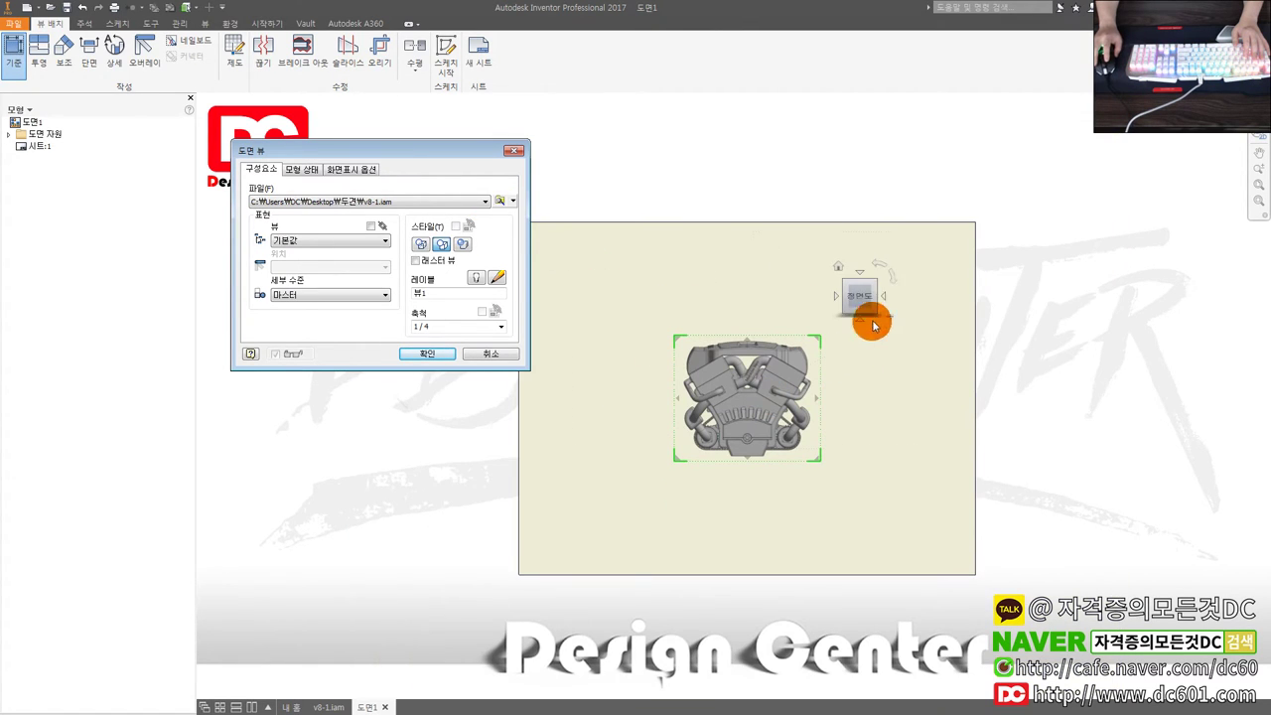
{"action": "left_click", "coordinate": [874, 303]}
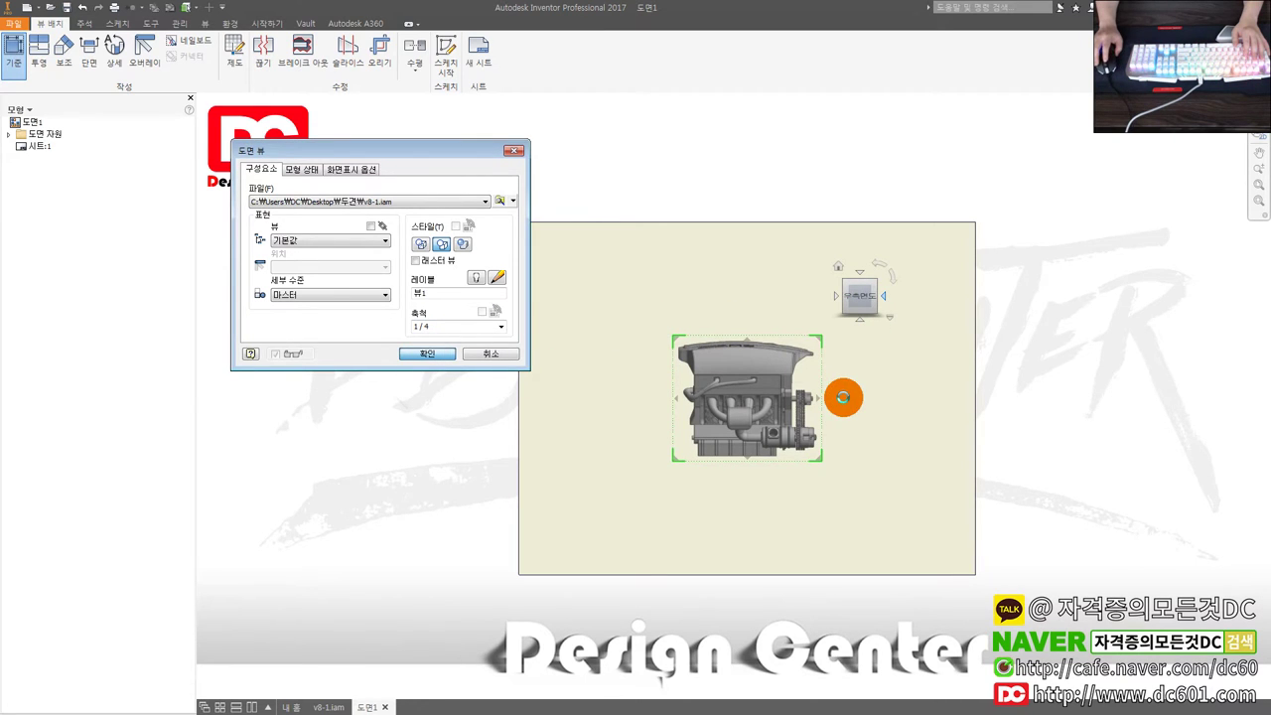
{"action": "left_click", "coordinate": [839, 404]}
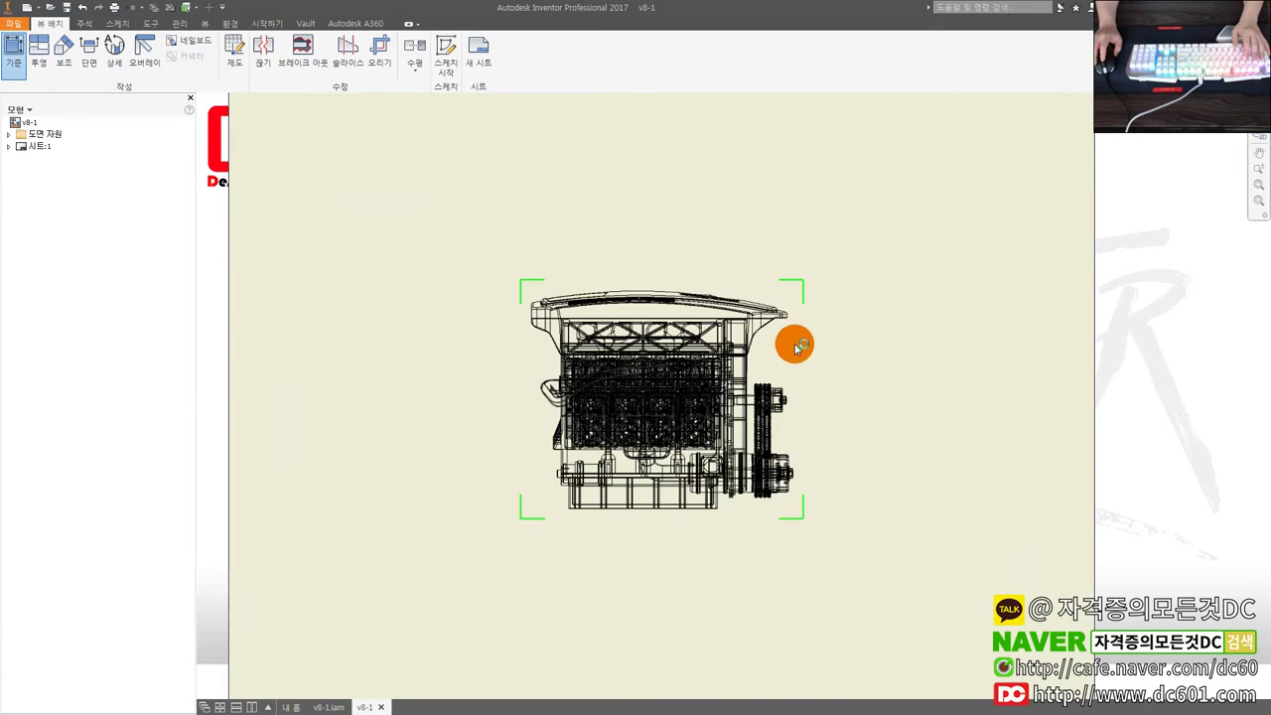
{"action": "scroll", "coordinate": [795, 337], "scroll_direction": "down", "scroll_amount": 2}
Edit the placed engine view and set its style to Shaded.
{"action": "right_click", "coordinate": [791, 298]}
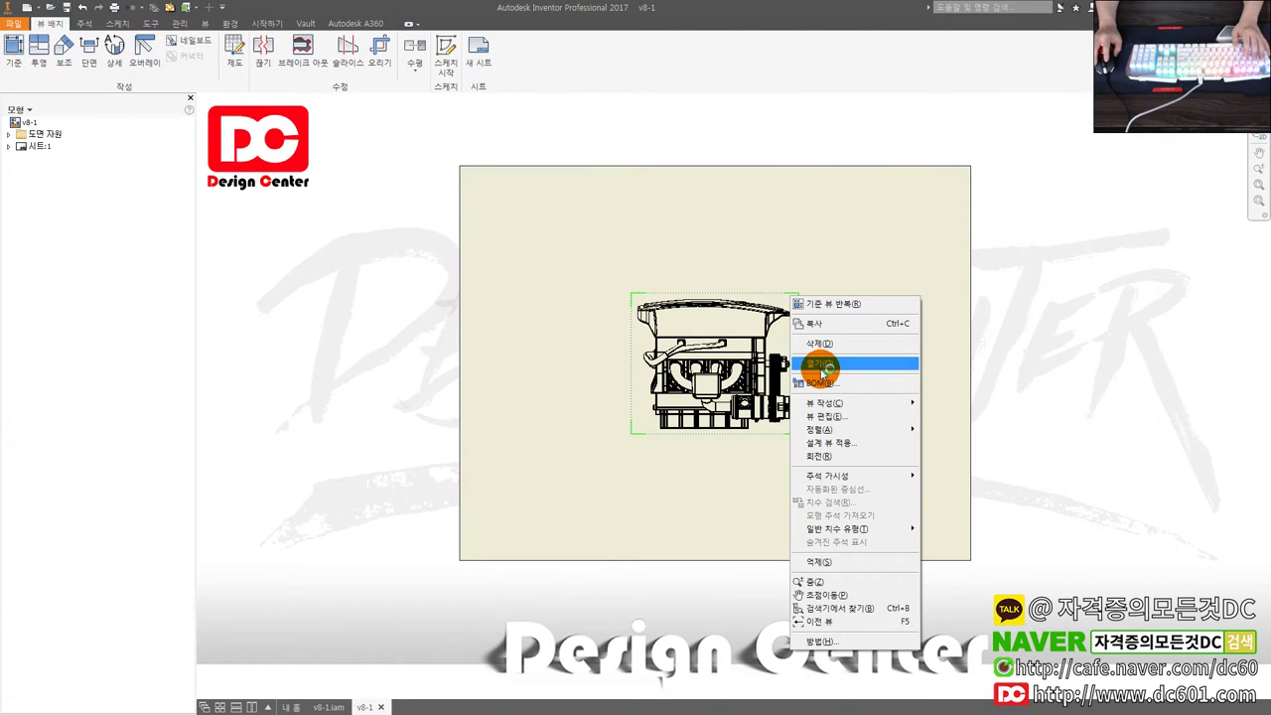
{"action": "scroll", "coordinate": [784, 298], "scroll_direction": "up", "scroll_amount": 2}
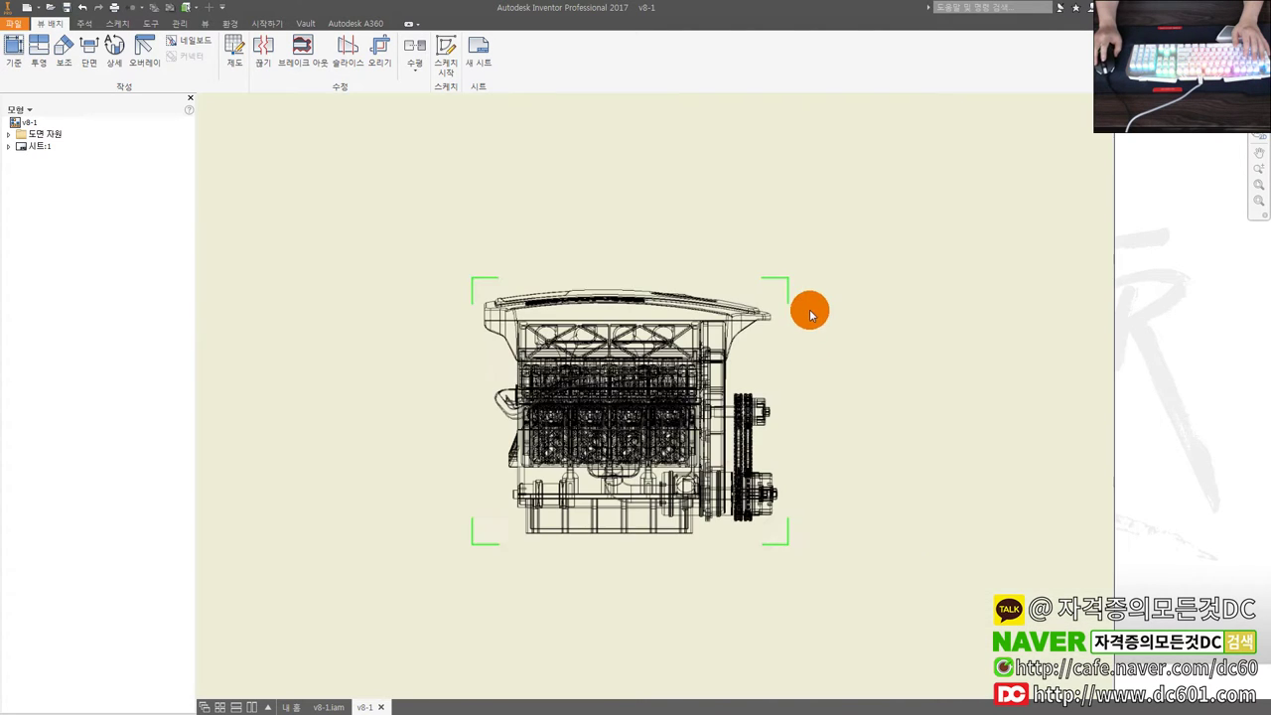
{"action": "right_click", "coordinate": [780, 288]}
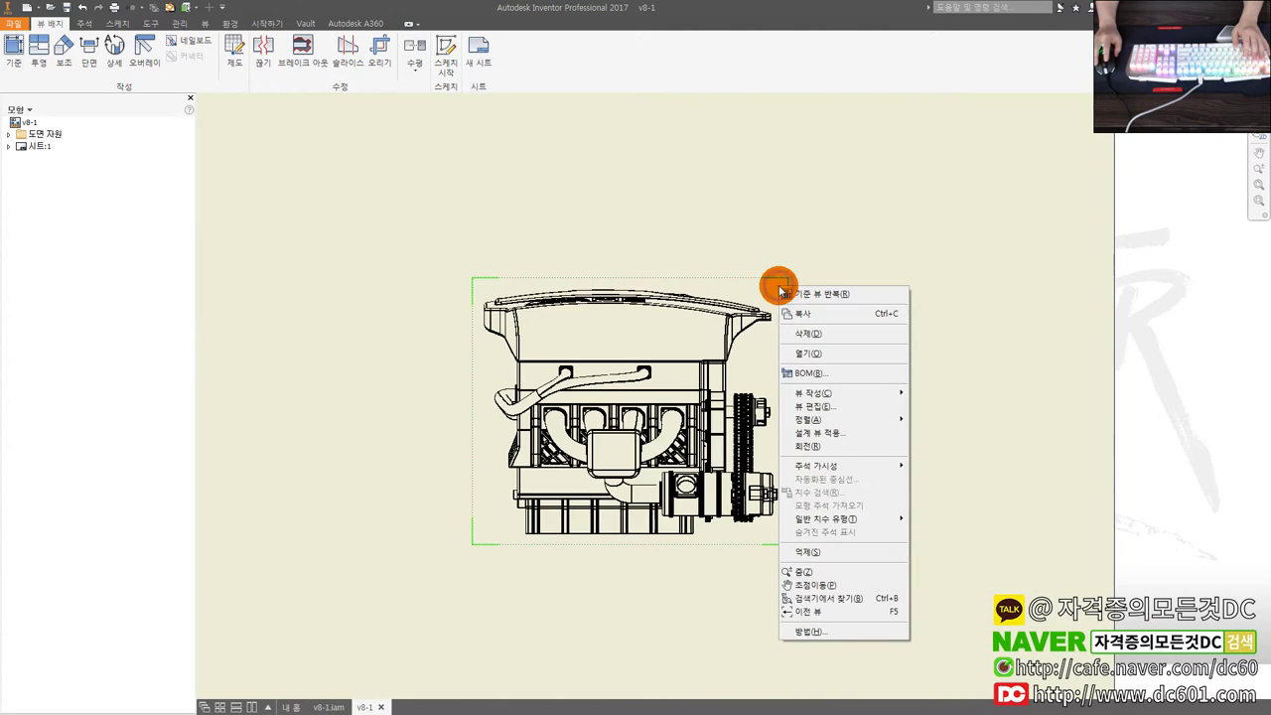
{"action": "left_click", "coordinate": [828, 408]}
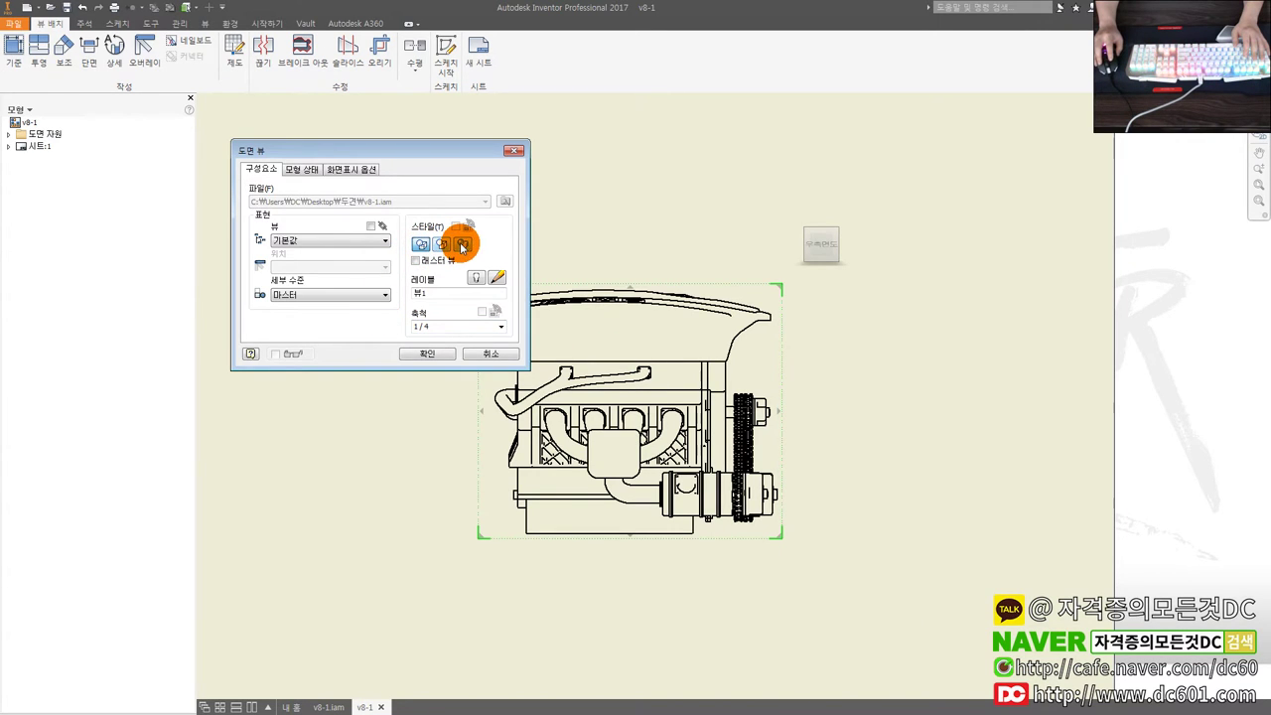
{"action": "left_click", "coordinate": [437, 358]}
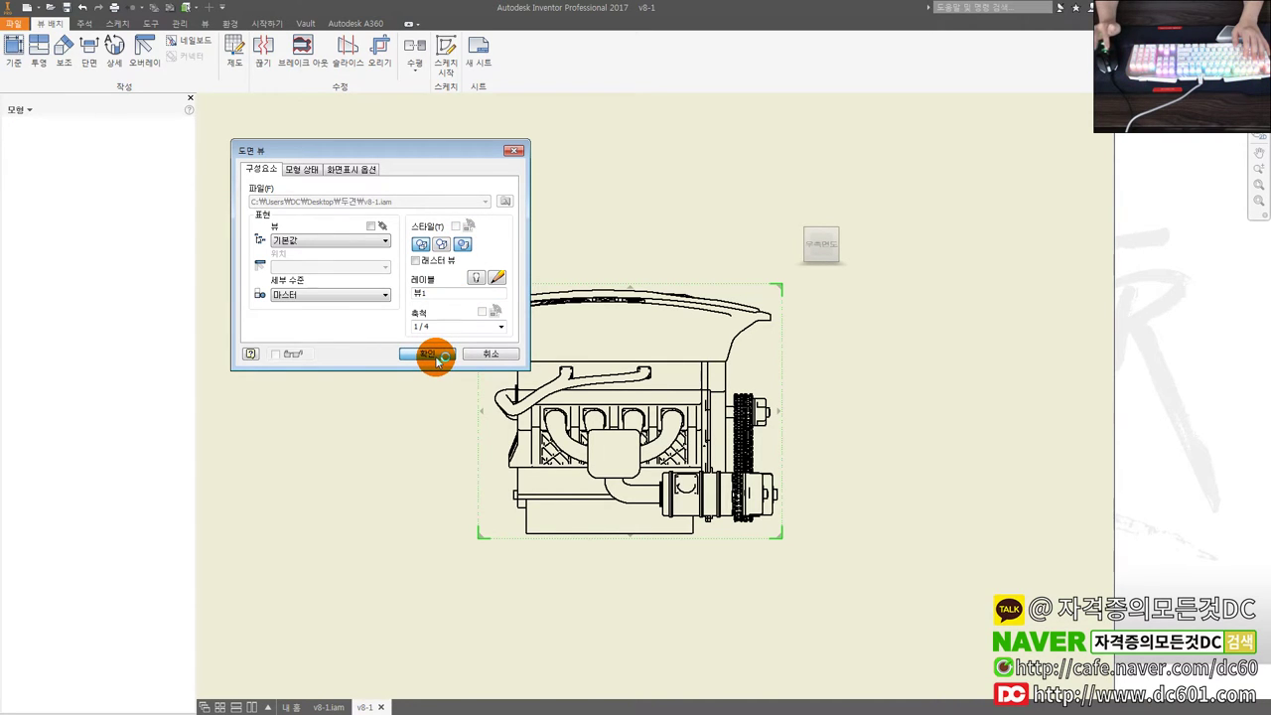
{"action": "left_click", "coordinate": [561, 295]}
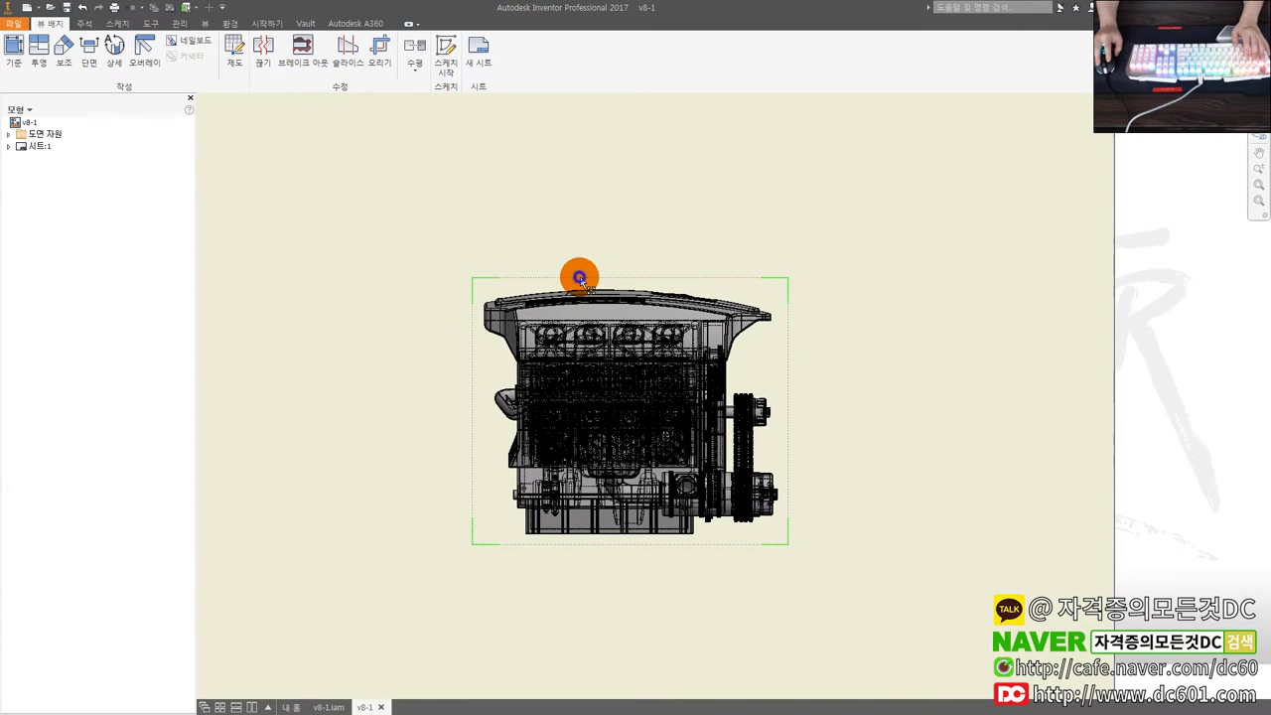
{"action": "right_click", "coordinate": [582, 276]}
{"action": "left_click", "coordinate": [622, 399]}
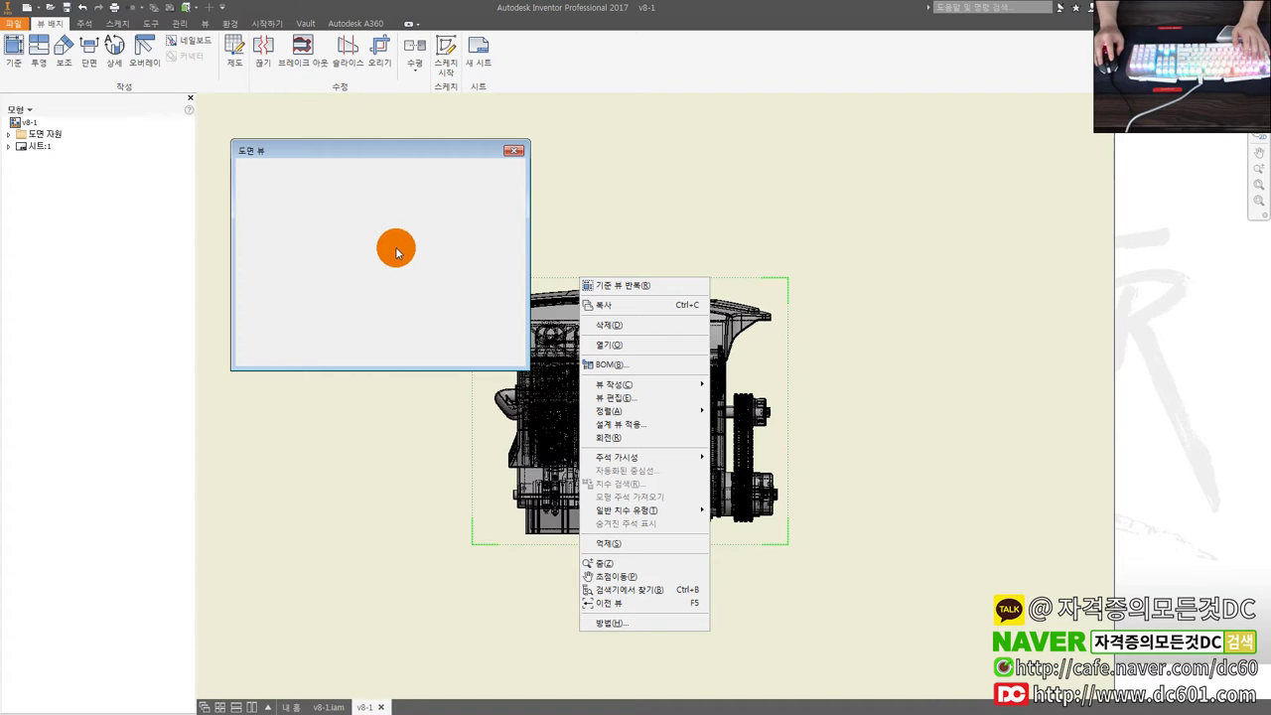
{"action": "left_click", "coordinate": [427, 357]}
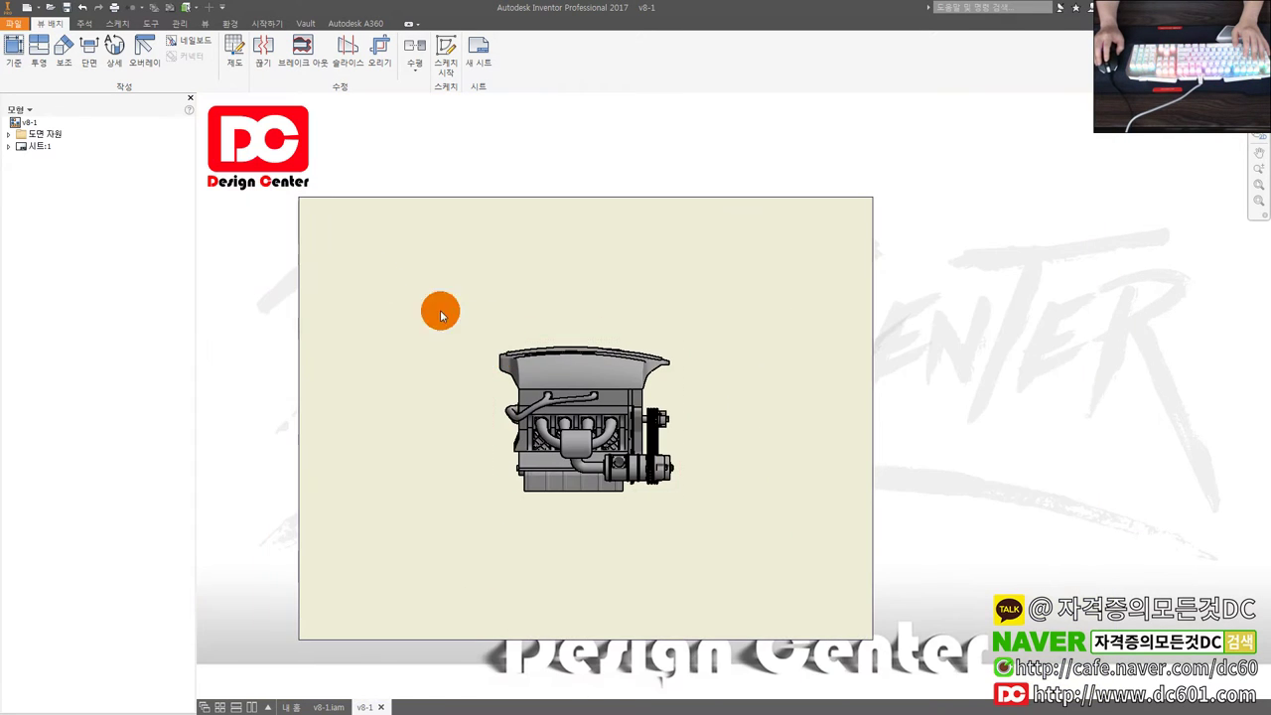
Project two isometric views of the engine to the upper left and upper right.
{"action": "left_click", "coordinate": [41, 63]}
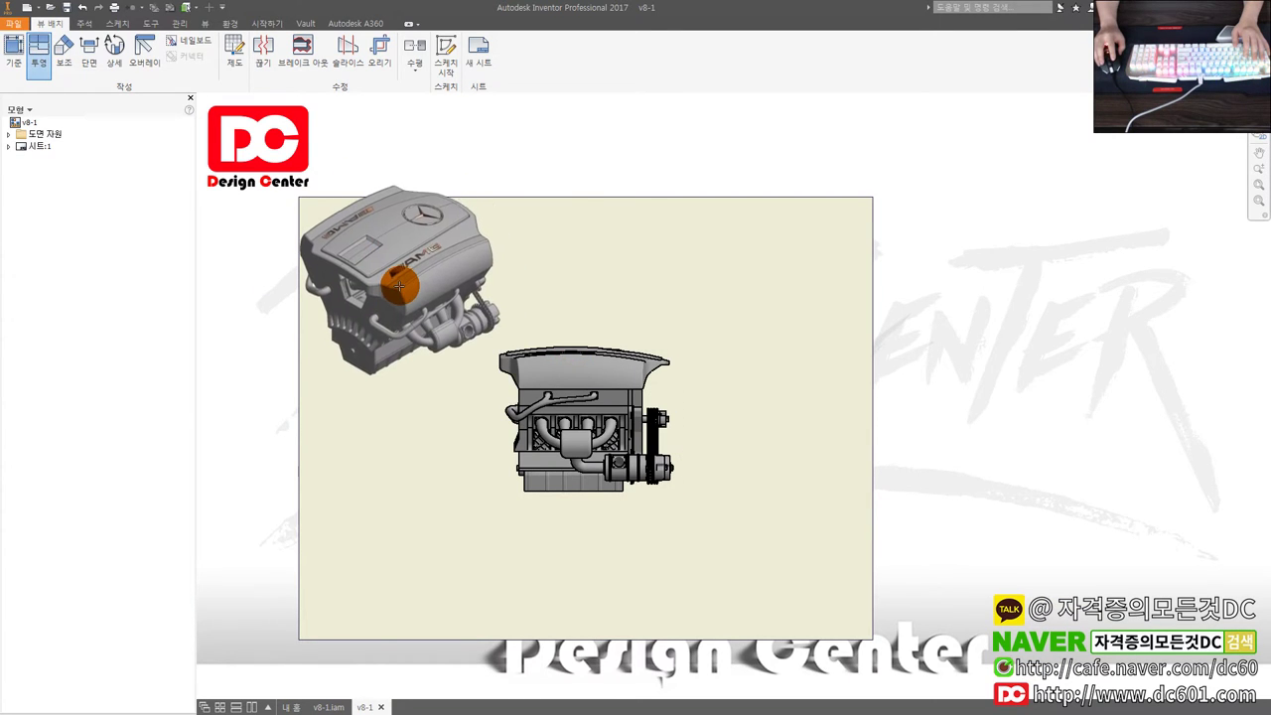
{"action": "left_click", "coordinate": [407, 286]}
{"action": "left_click", "coordinate": [765, 318]}
{"action": "right_click", "coordinate": [776, 323]}
{"action": "left_click", "coordinate": [802, 330]}
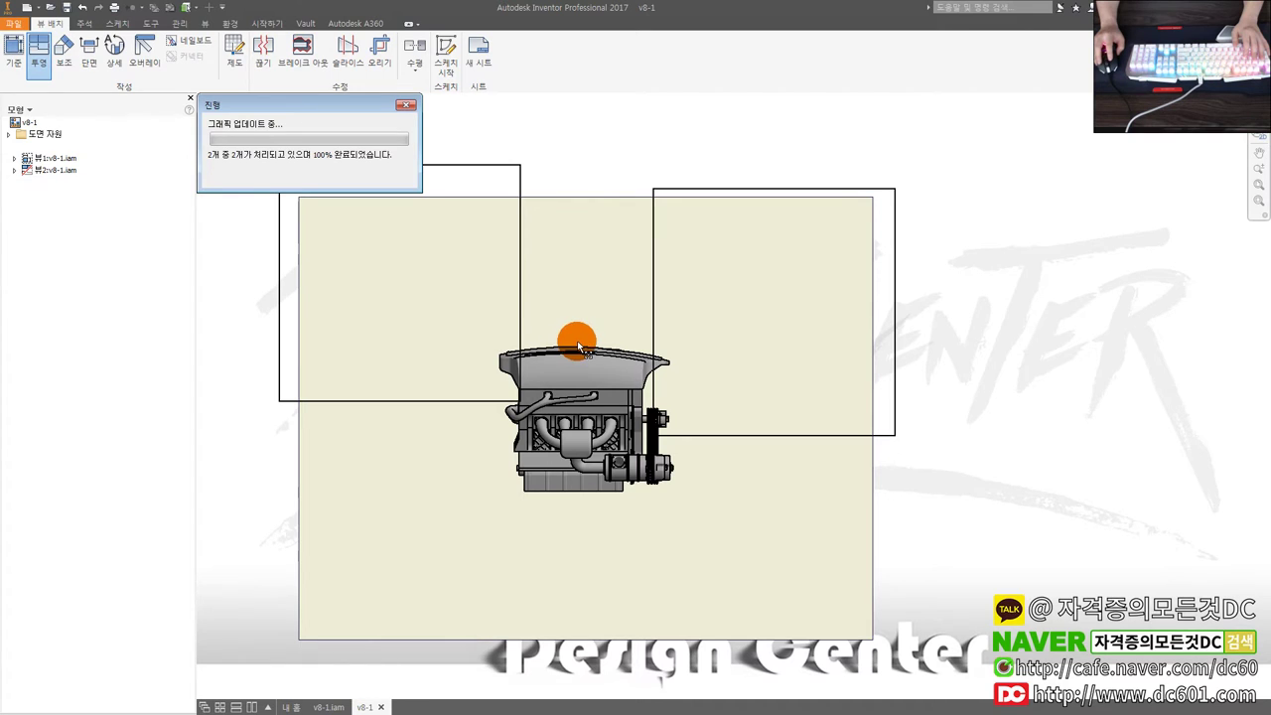
Move the side view to the sheet bottom and suppress it.
{"action": "left_click_drag", "start_coordinate": [599, 345], "coordinate": [586, 452]}
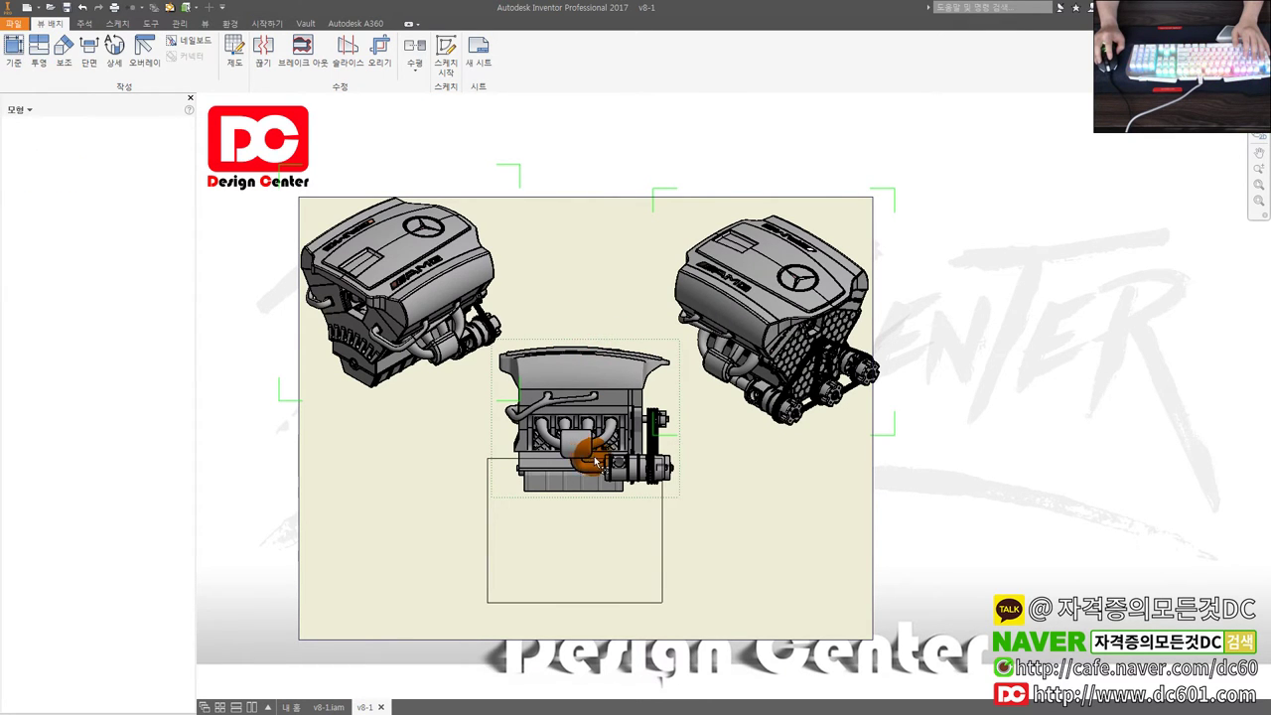
{"action": "left_click_drag", "start_coordinate": [595, 460], "coordinate": [599, 462]}
{"action": "right_click", "coordinate": [599, 463]}
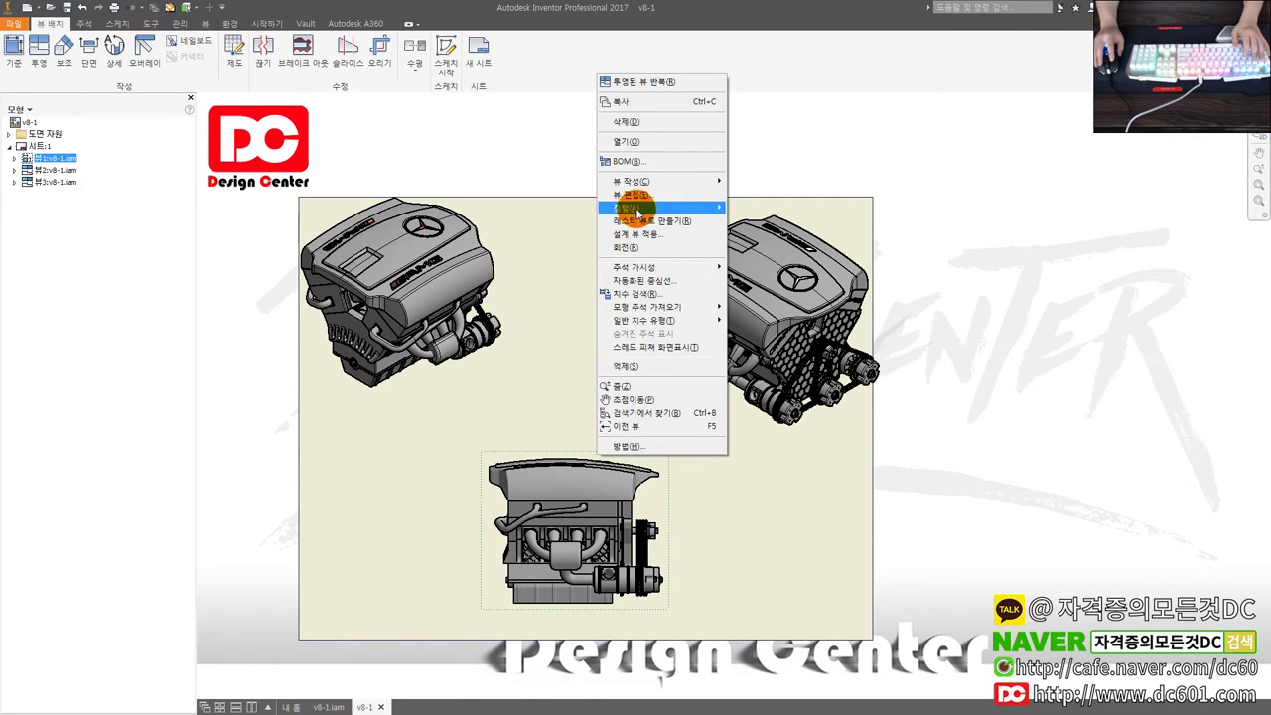
{"action": "left_click", "coordinate": [569, 443]}
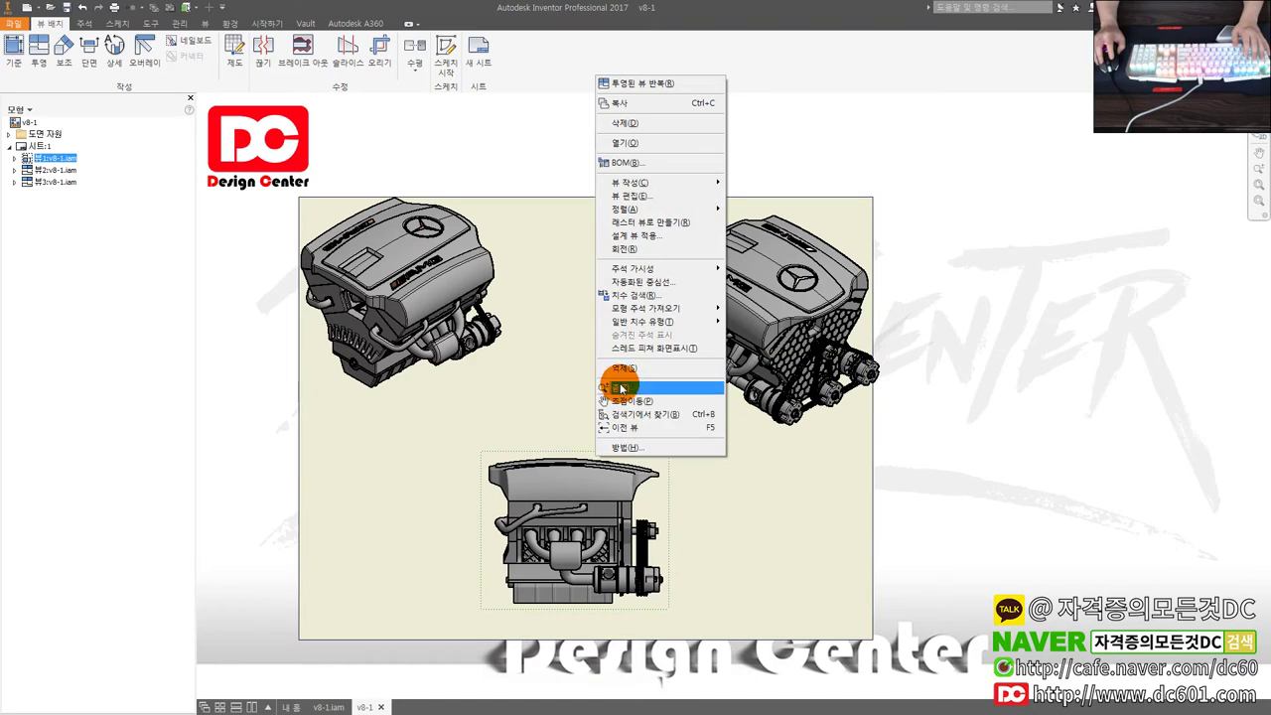
{"action": "left_click", "coordinate": [621, 367]}
Arrange the two isometric views side by side near the centre.
{"action": "left_click_drag", "start_coordinate": [492, 195], "coordinate": [533, 258]}
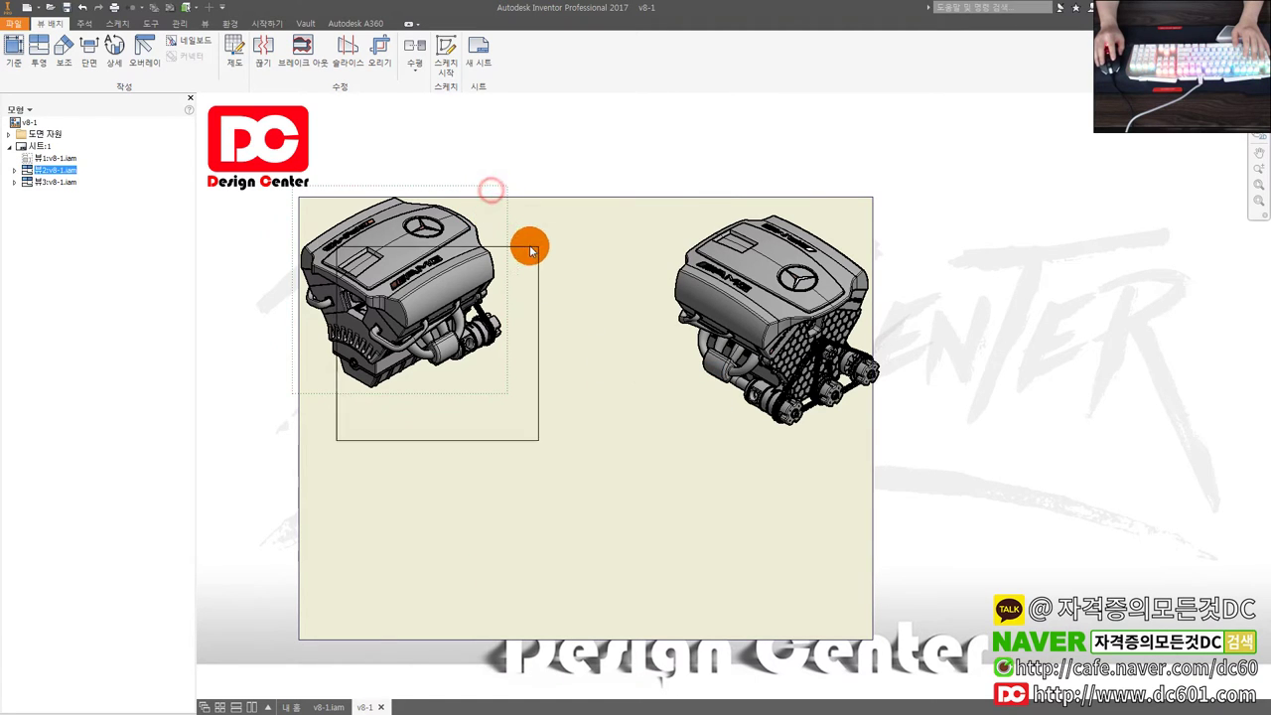
{"action": "mouse_move", "coordinate": [834, 208]}
{"action": "left_mouse_down"}
{"action": "mouse_move", "coordinate": [772, 266]}
{"action": "mouse_move", "coordinate": [736, 266]}
{"action": "left_mouse_up"}
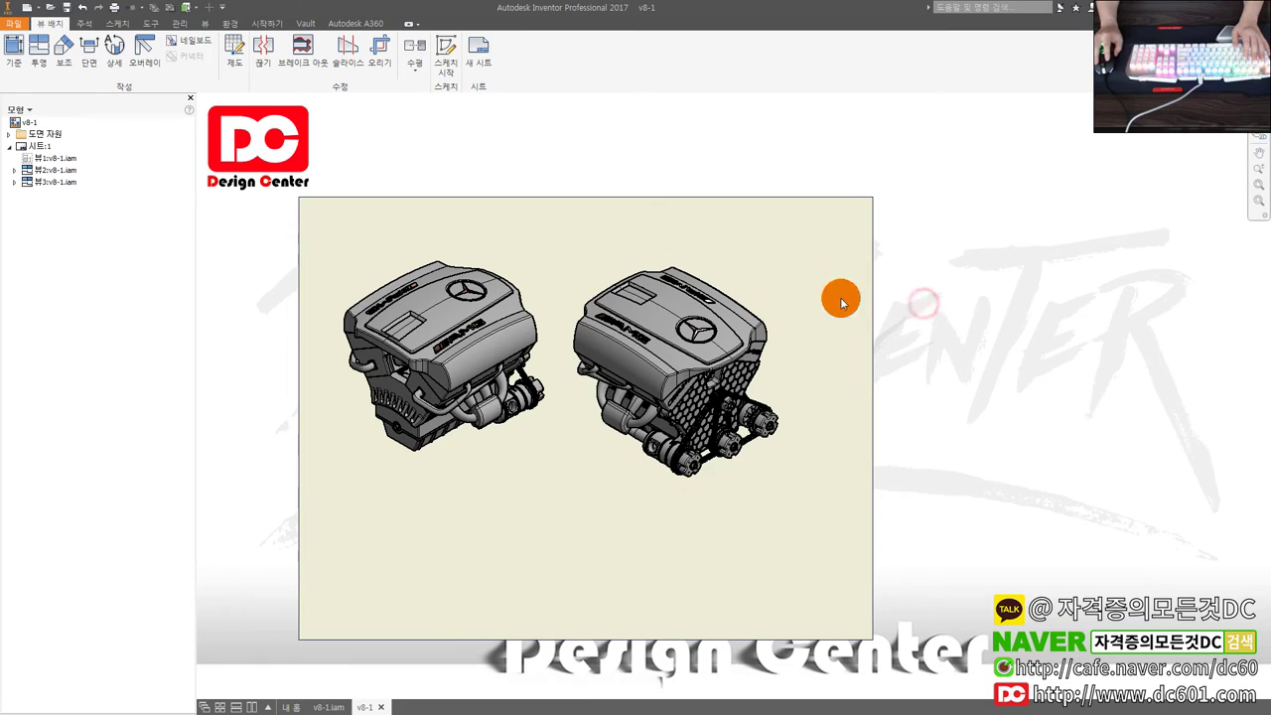
{"action": "left_click", "coordinate": [11, 23]}
Export the two-view engine drawing as a PDF named 2.pdf on the Desktop.
{"action": "left_click", "coordinate": [60, 186]}
{"action": "left_click", "coordinate": [120, 159]}
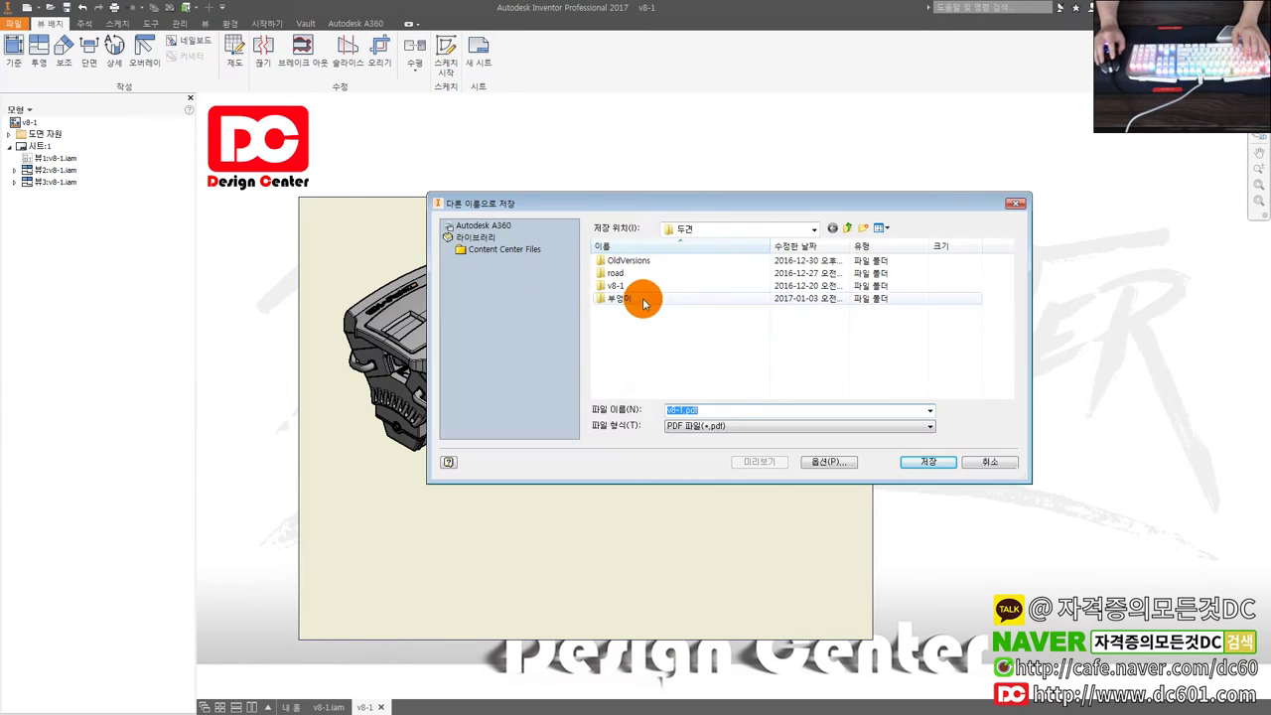
{"action": "left_click", "coordinate": [697, 229]}
{"action": "left_click", "coordinate": [698, 263]}
{"action": "left_click", "coordinate": [712, 231]}
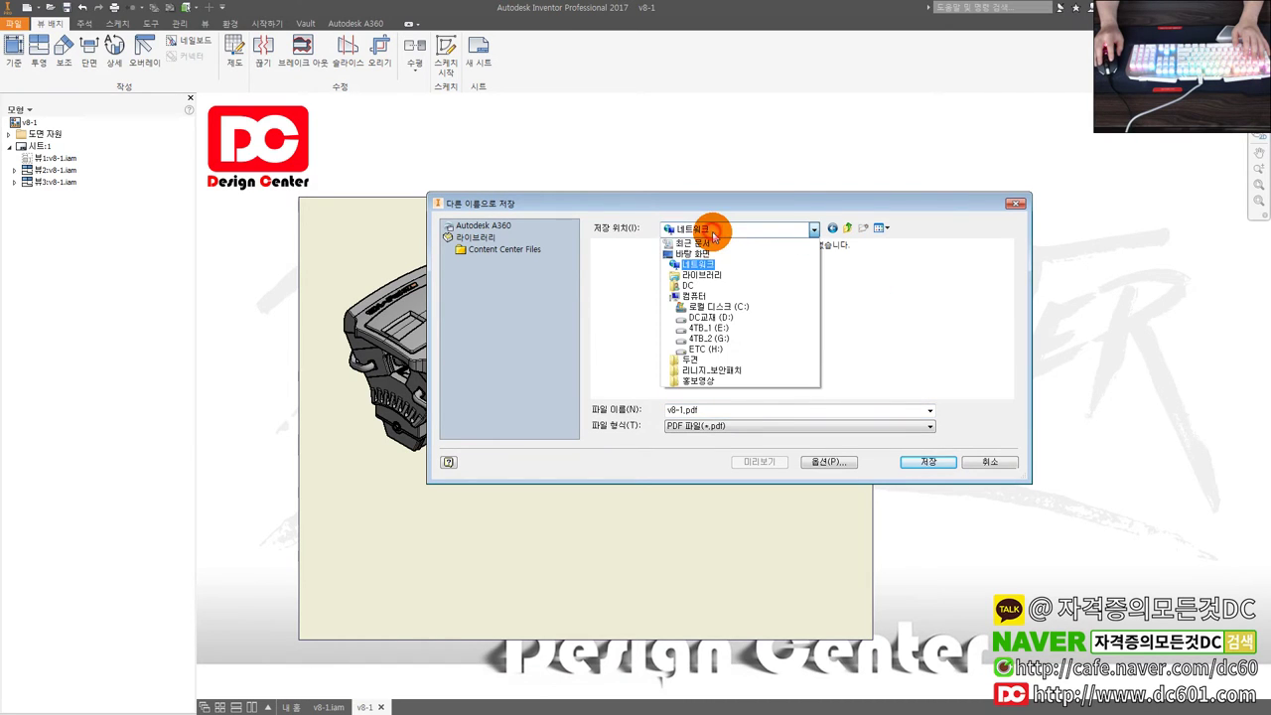
{"action": "left_click", "coordinate": [709, 254]}
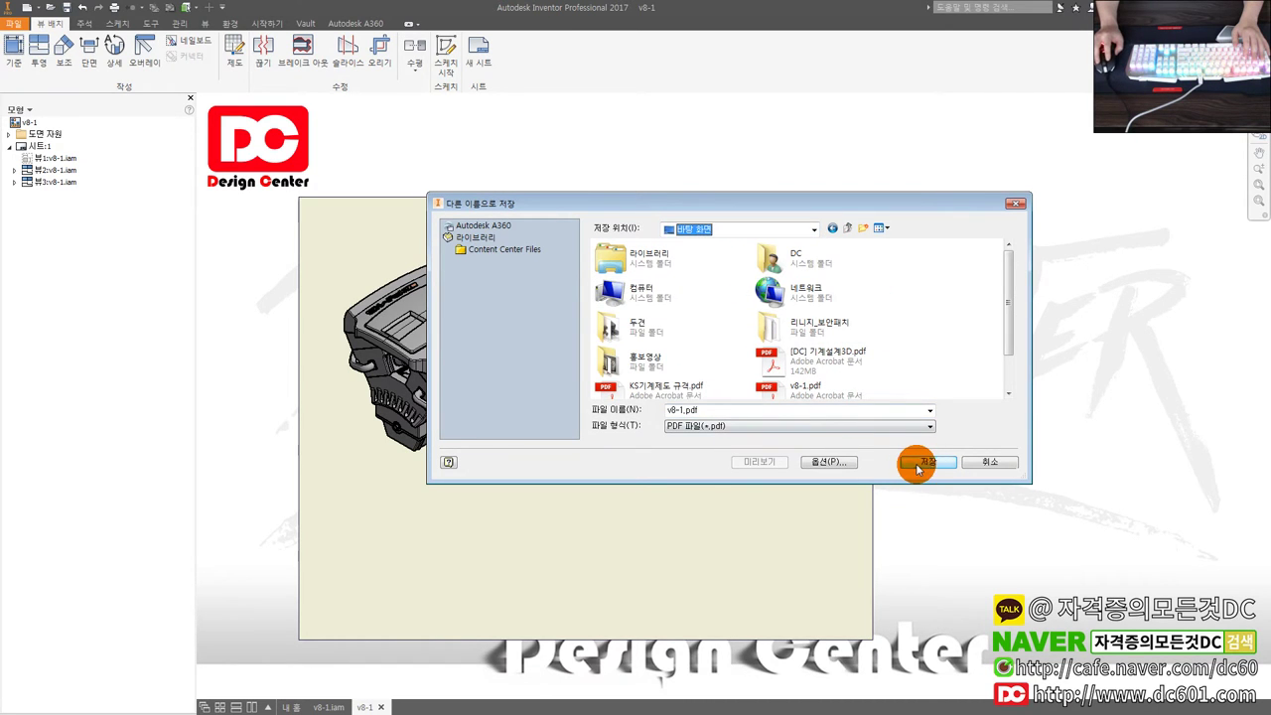
{"action": "double_click", "coordinate": [739, 409]}
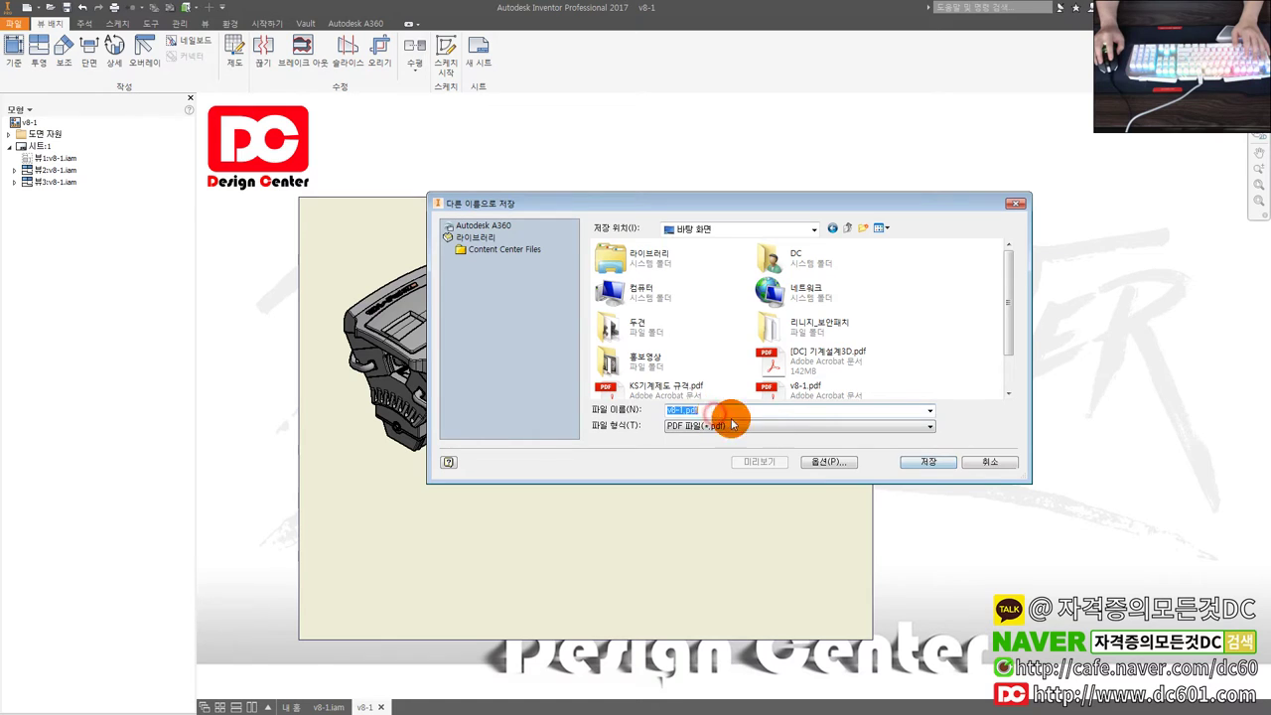
{"action": "type", "text": "2"}
{"action": "left_click", "coordinate": [929, 463]}
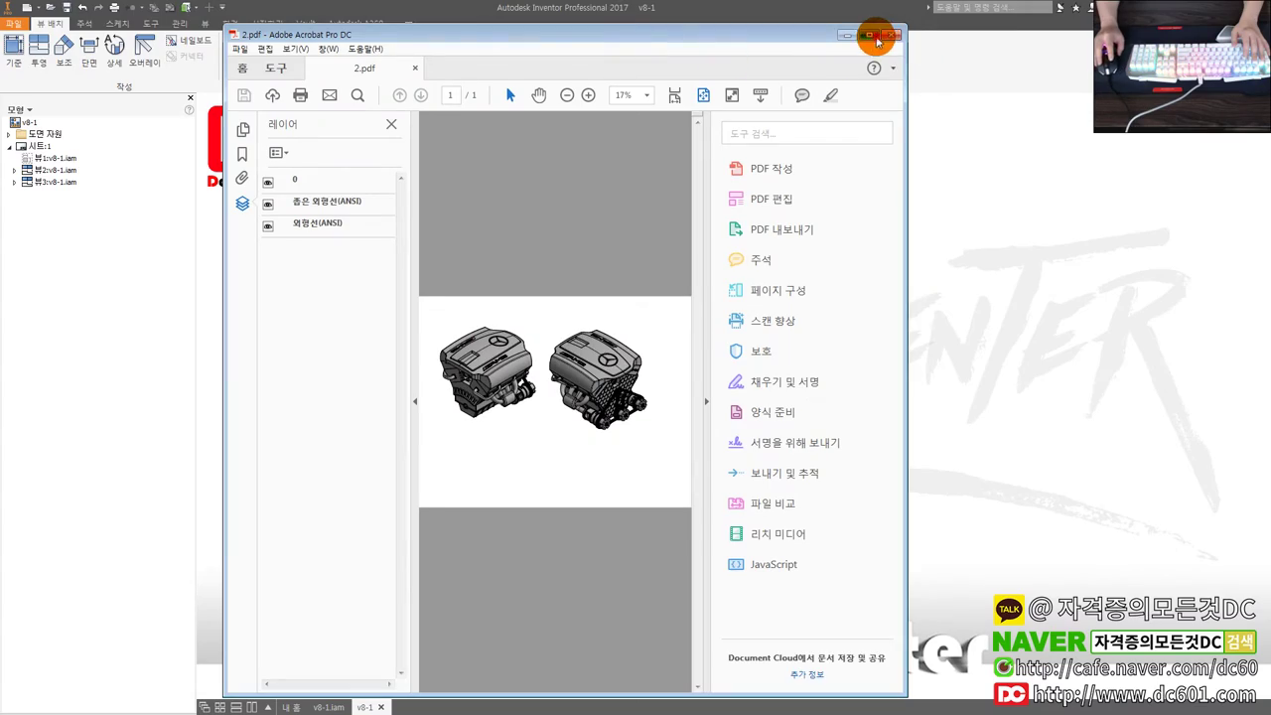
Maximize Acrobat and zoom 2.pdf from 75% to 300% and back to inspect the engine line work.
{"action": "left_click", "coordinate": [869, 35]}
{"action": "left_click", "coordinate": [823, 341]}
{"action": "left_click", "coordinate": [936, 335]}
{"action": "scroll", "coordinate": [917, 331], "scroll_direction": "up", "scroll_amount": 3, "text": "ctrl"}
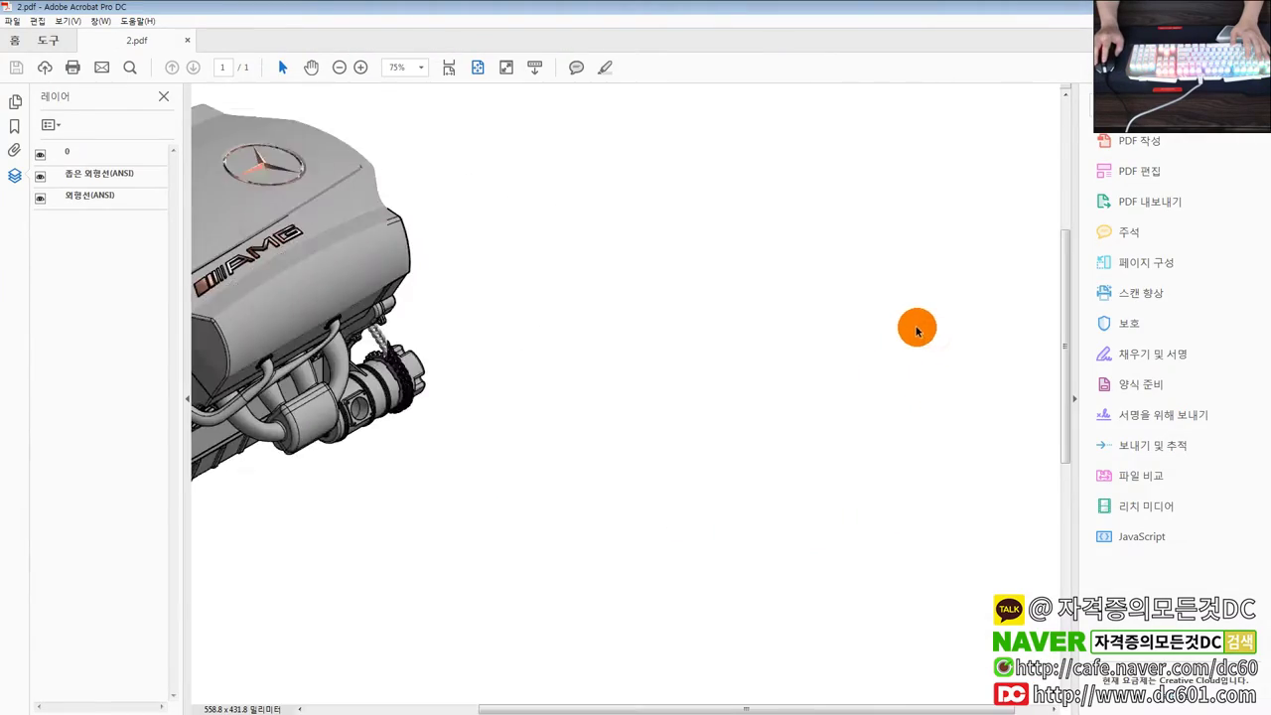
{"action": "scroll", "coordinate": [917, 331], "scroll_direction": "up", "scroll_amount": 2, "text": "ctrl"}
{"action": "scroll", "coordinate": [899, 330], "scroll_direction": "up", "scroll_amount": 2, "text": "ctrl"}
{"action": "scroll", "coordinate": [465, 257], "scroll_direction": "up", "scroll_amount": 2, "text": "ctrl"}
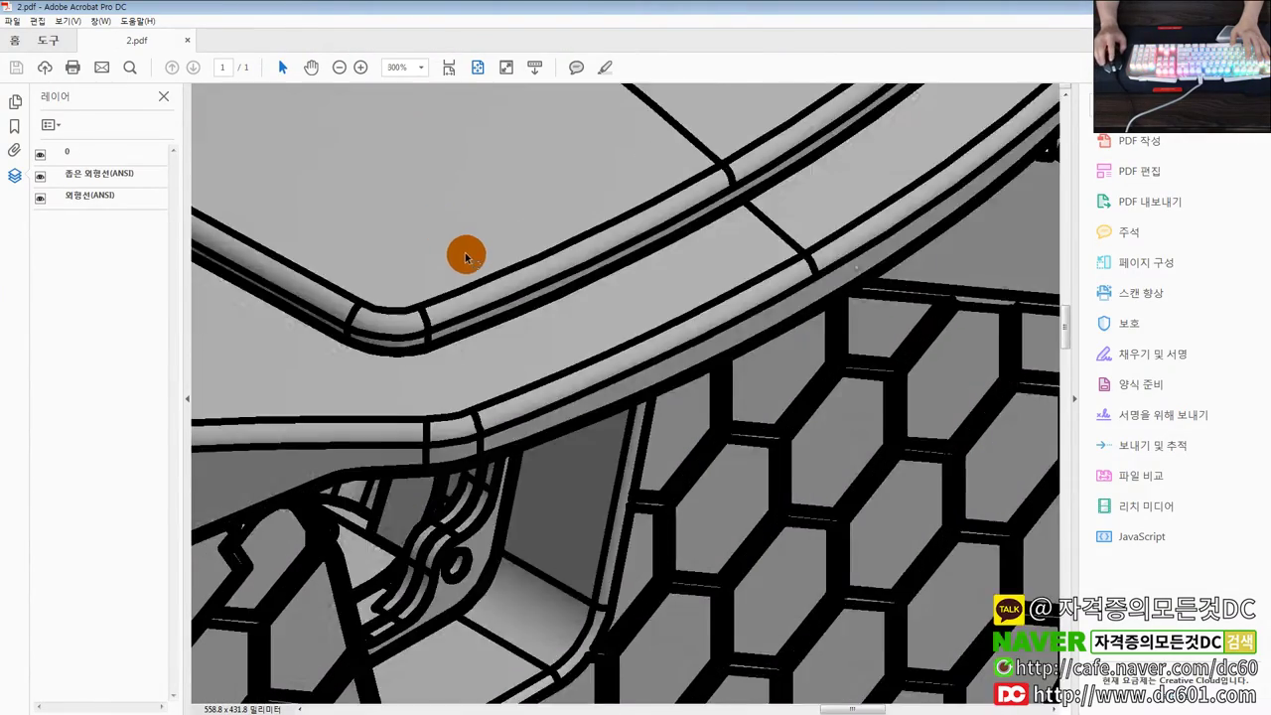
{"action": "scroll", "coordinate": [562, 331], "scroll_direction": "down", "scroll_amount": 1, "text": "ctrl"}
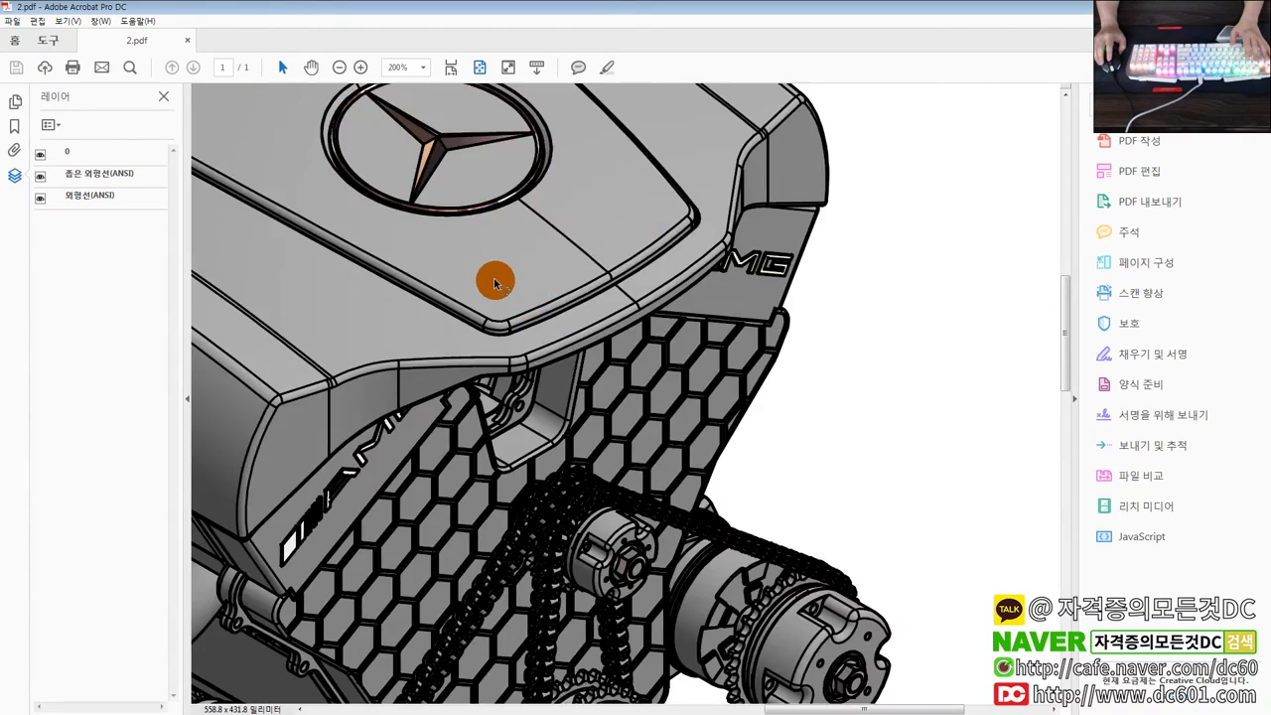
{"action": "scroll", "coordinate": [456, 279], "scroll_direction": "down", "scroll_amount": 3, "text": "ctrl"}
{"action": "scroll", "coordinate": [407, 276], "scroll_direction": "down", "scroll_amount": 1, "text": "ctrl"}
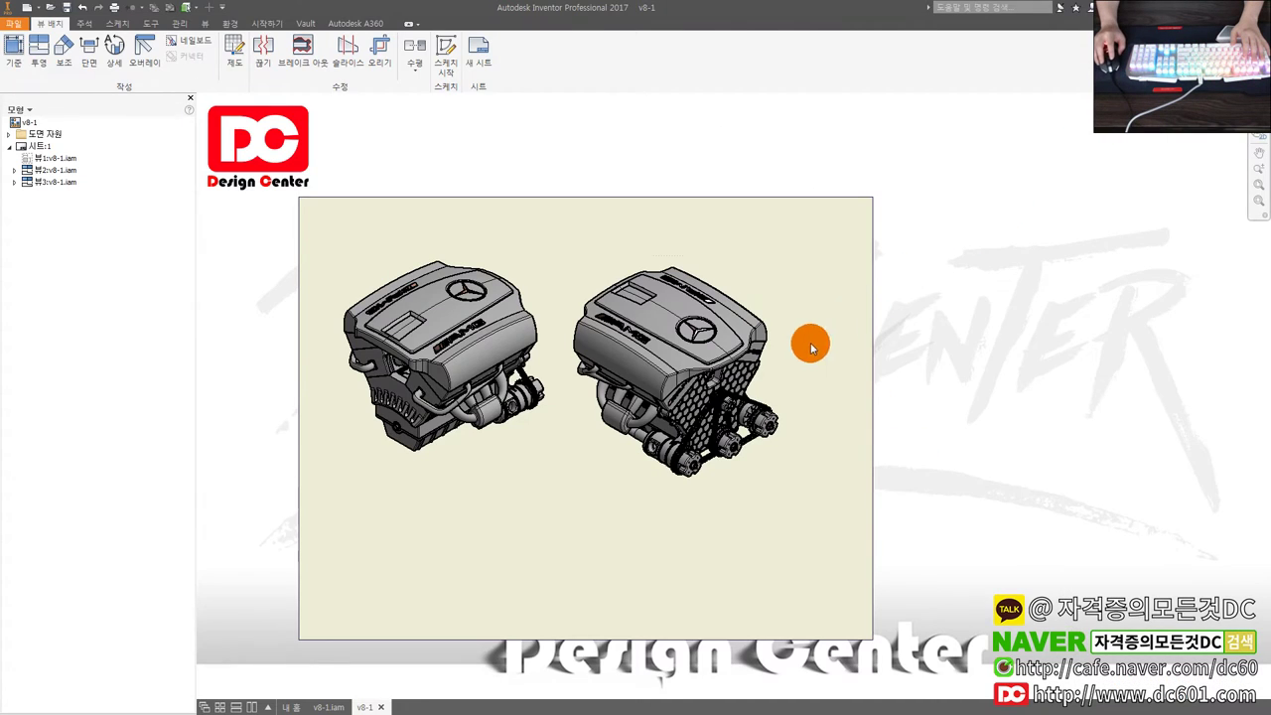
Open the v8-1.iam engine cover as its own part, apply 구리 - 연마 copper, and return to the drawing.
{"action": "left_click", "coordinate": [328, 707]}
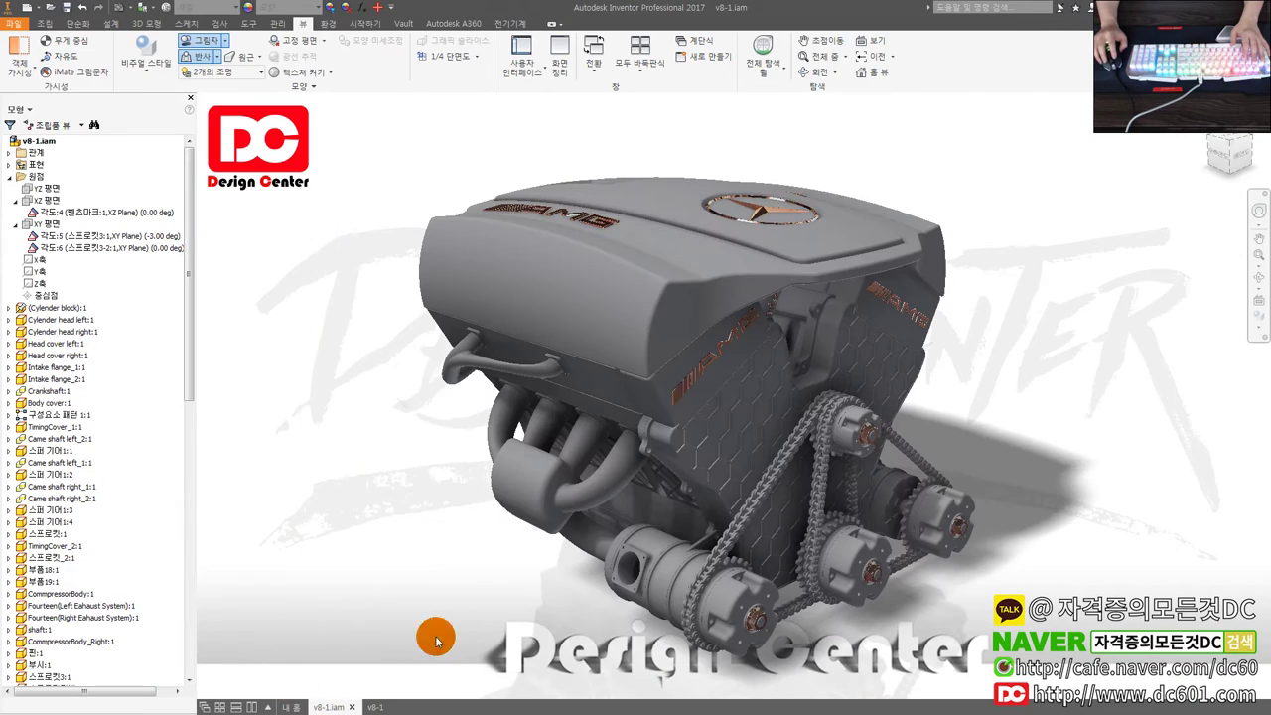
{"action": "right_click", "coordinate": [670, 302]}
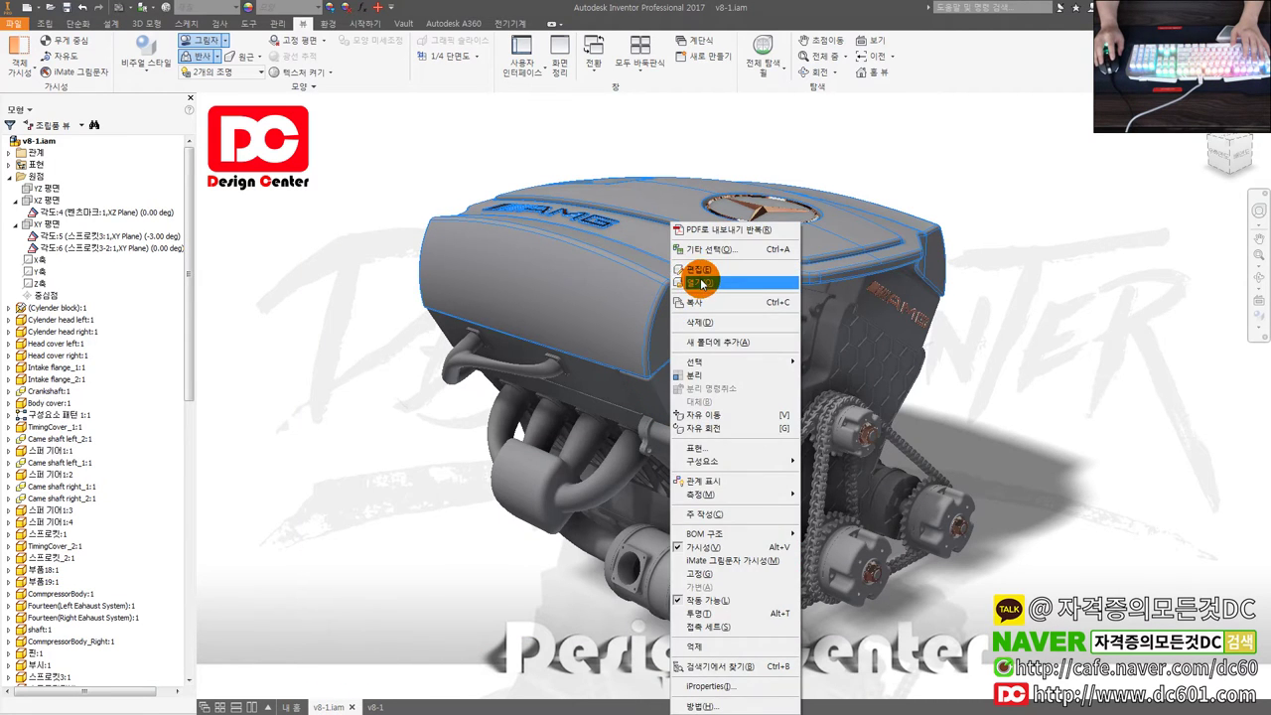
{"action": "left_click", "coordinate": [701, 283]}
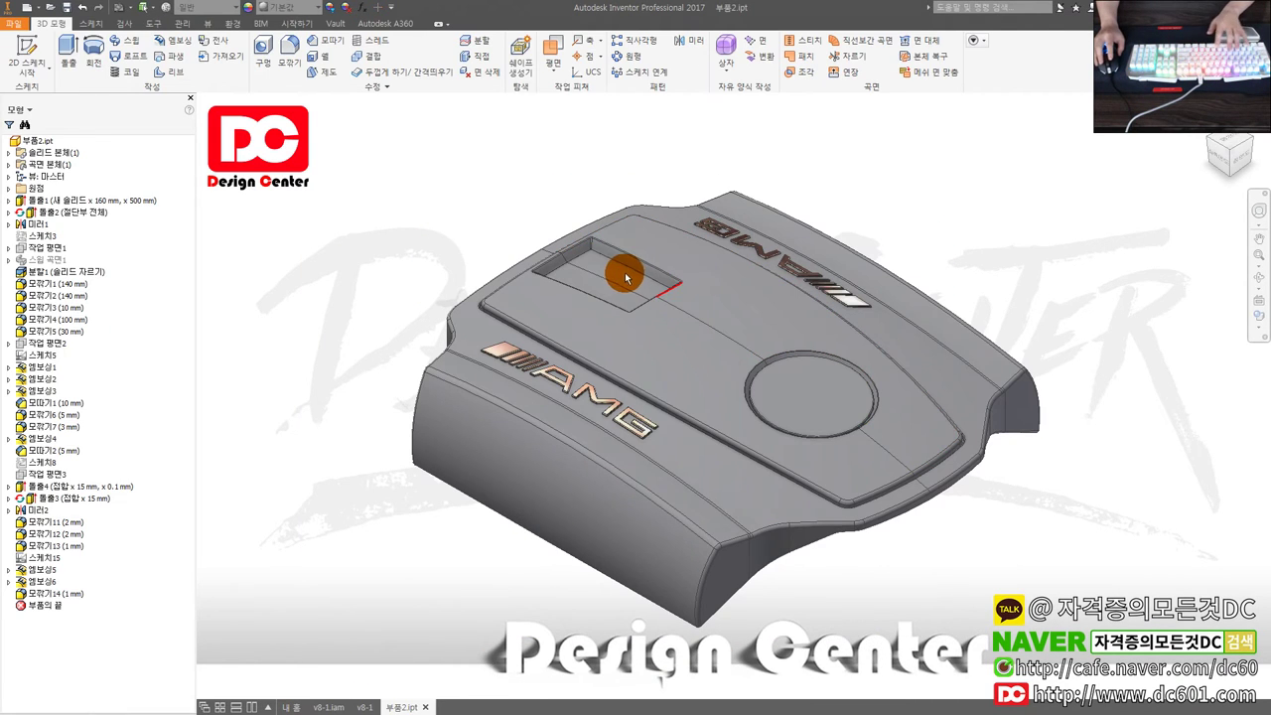
{"action": "left_click", "coordinate": [36, 141]}
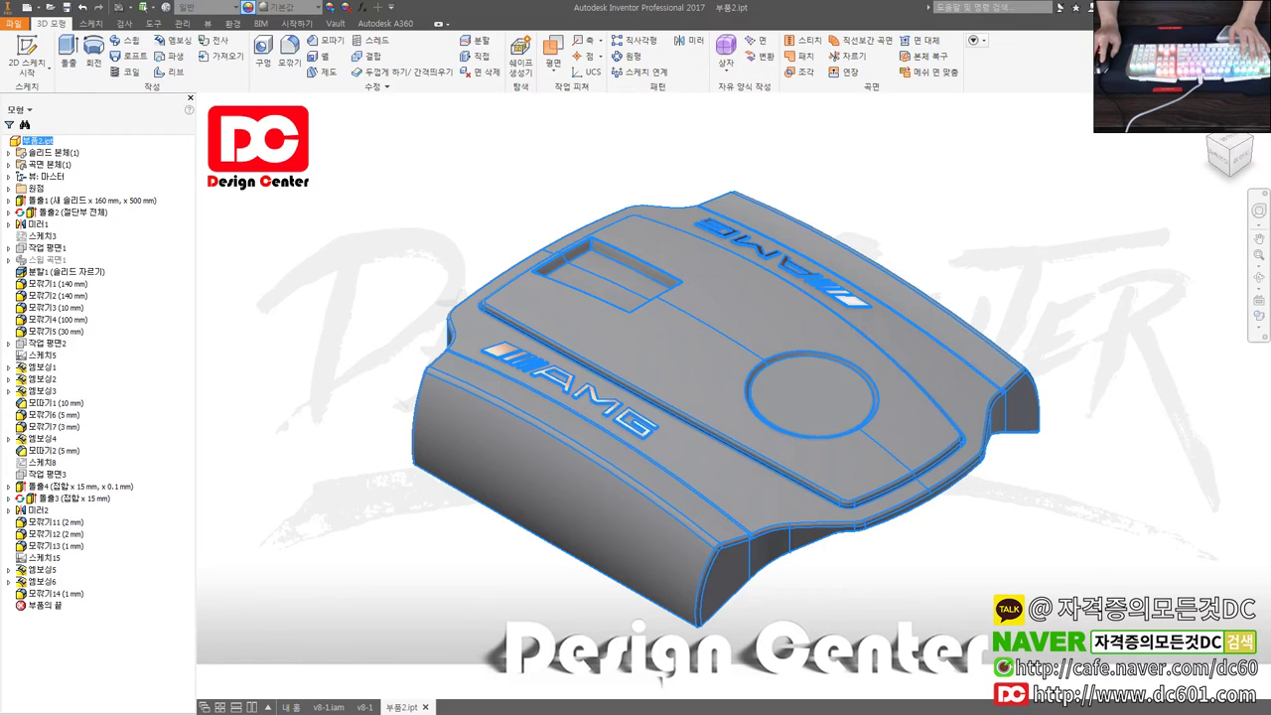
{"action": "left_click", "coordinate": [1007, 278]}
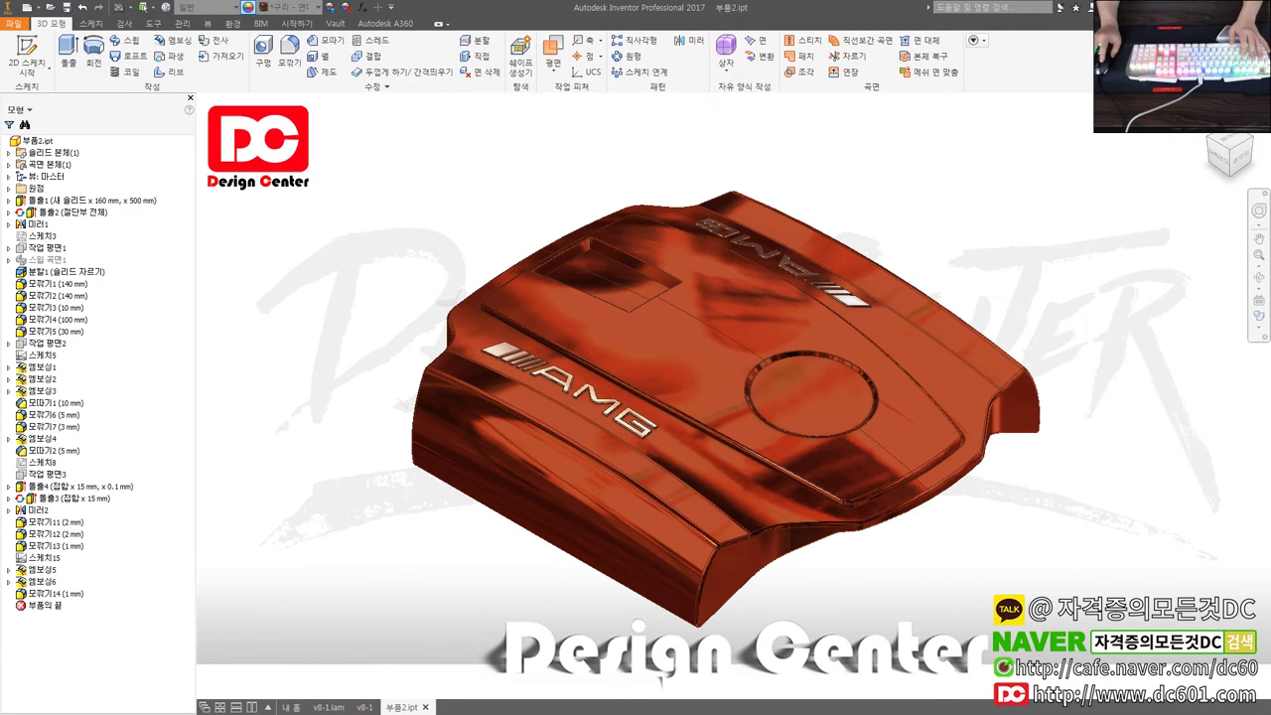
{"action": "left_click", "coordinate": [365, 707]}
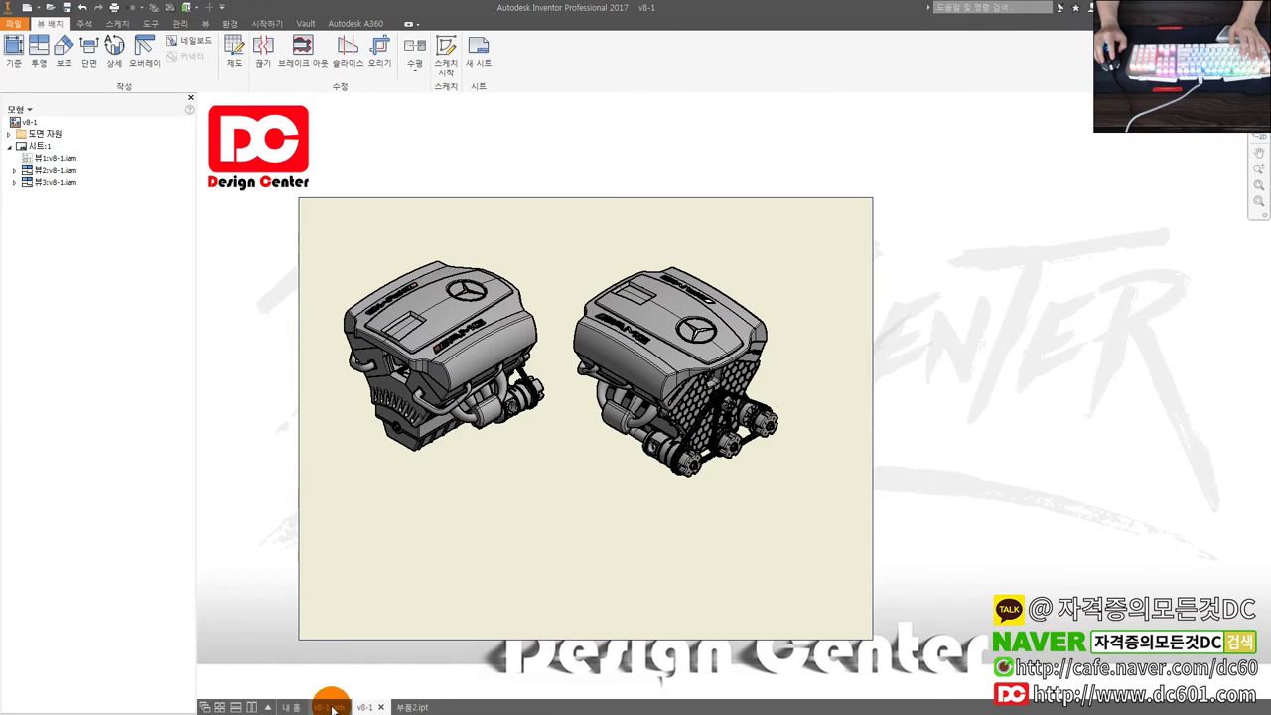
Return to the v8-1 engine drawing, now showing the copper covers.
{"action": "left_click", "coordinate": [395, 707]}
{"action": "left_click", "coordinate": [365, 707]}
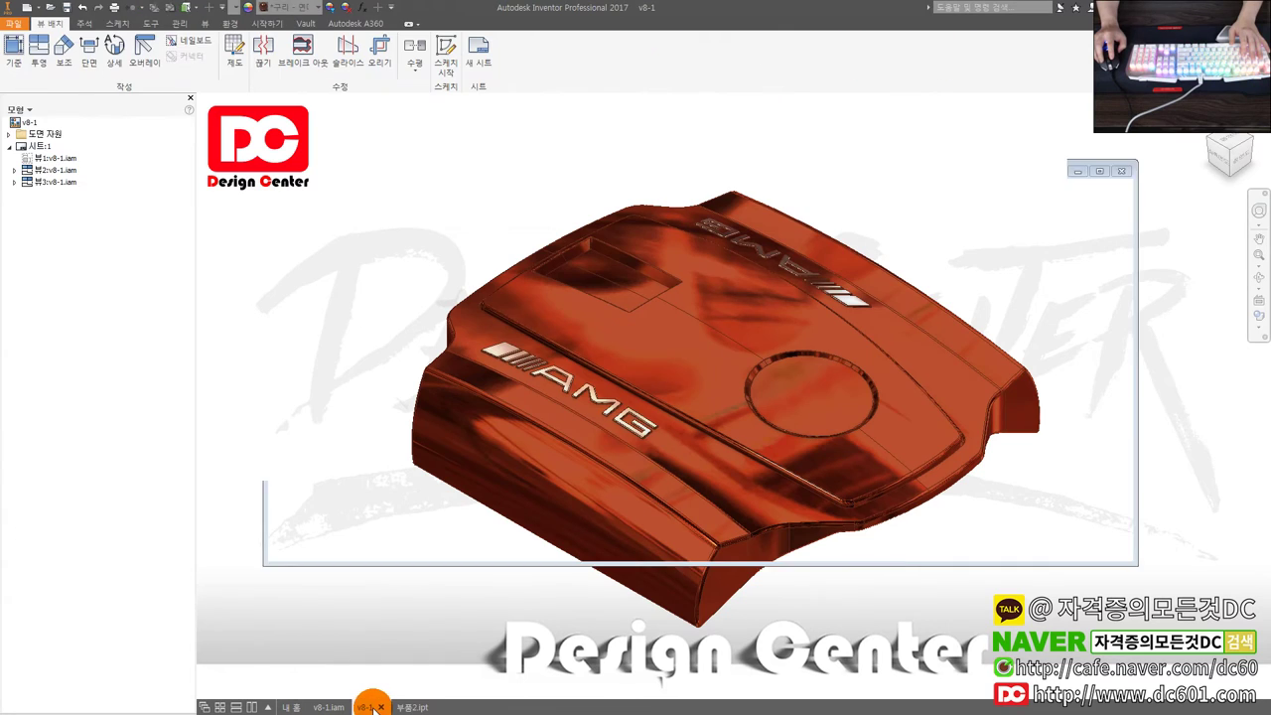
{"action": "left_click", "coordinate": [64, 93]}
{"action": "left_click", "coordinate": [120, 73]}
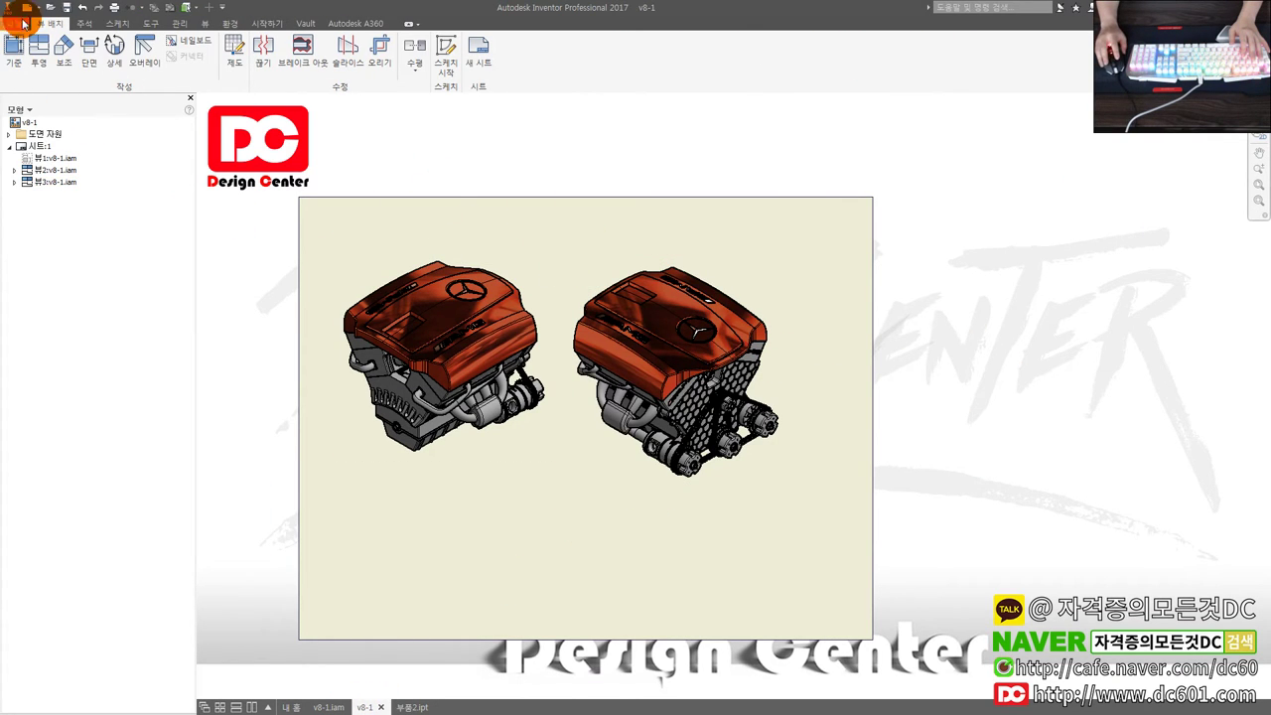
Try exporting the drawing as PDF 2 with a set vector resolution, overwriting, and dismiss the publishing error.
{"action": "left_click", "coordinate": [24, 22]}
{"action": "left_click", "coordinate": [60, 187]}
{"action": "left_click", "coordinate": [167, 159]}
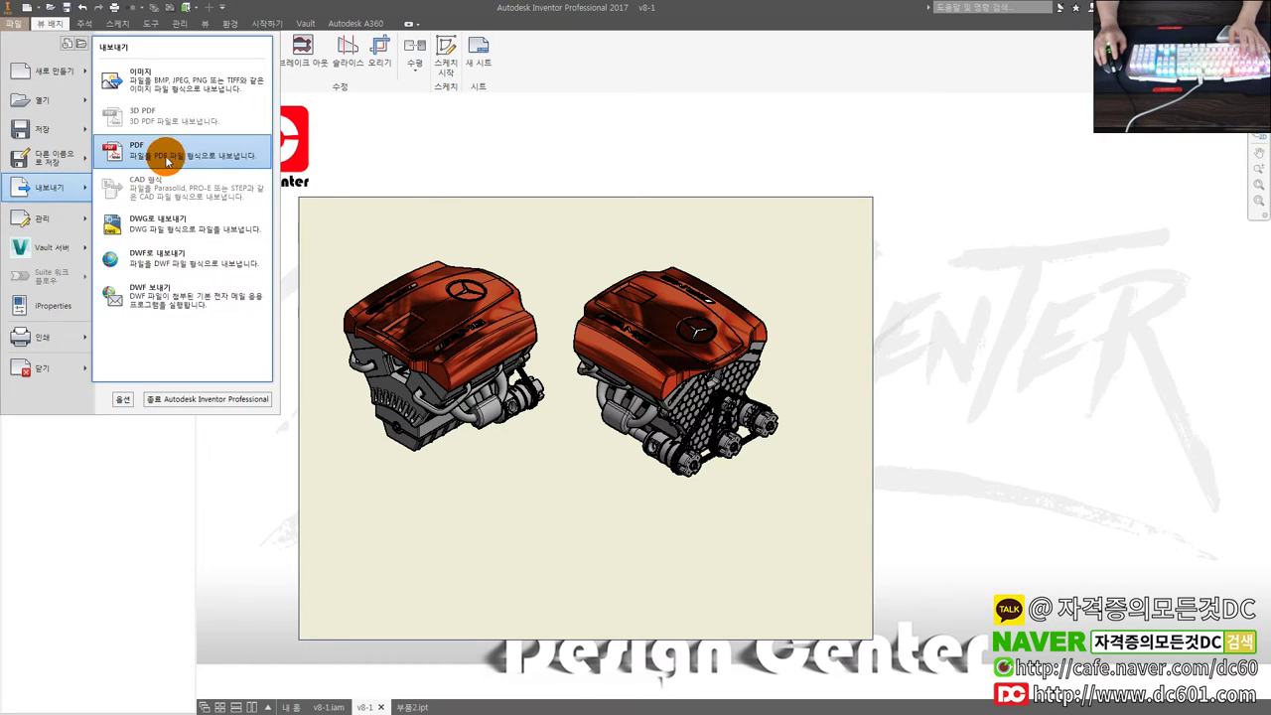
{"action": "type", "text": "2"}
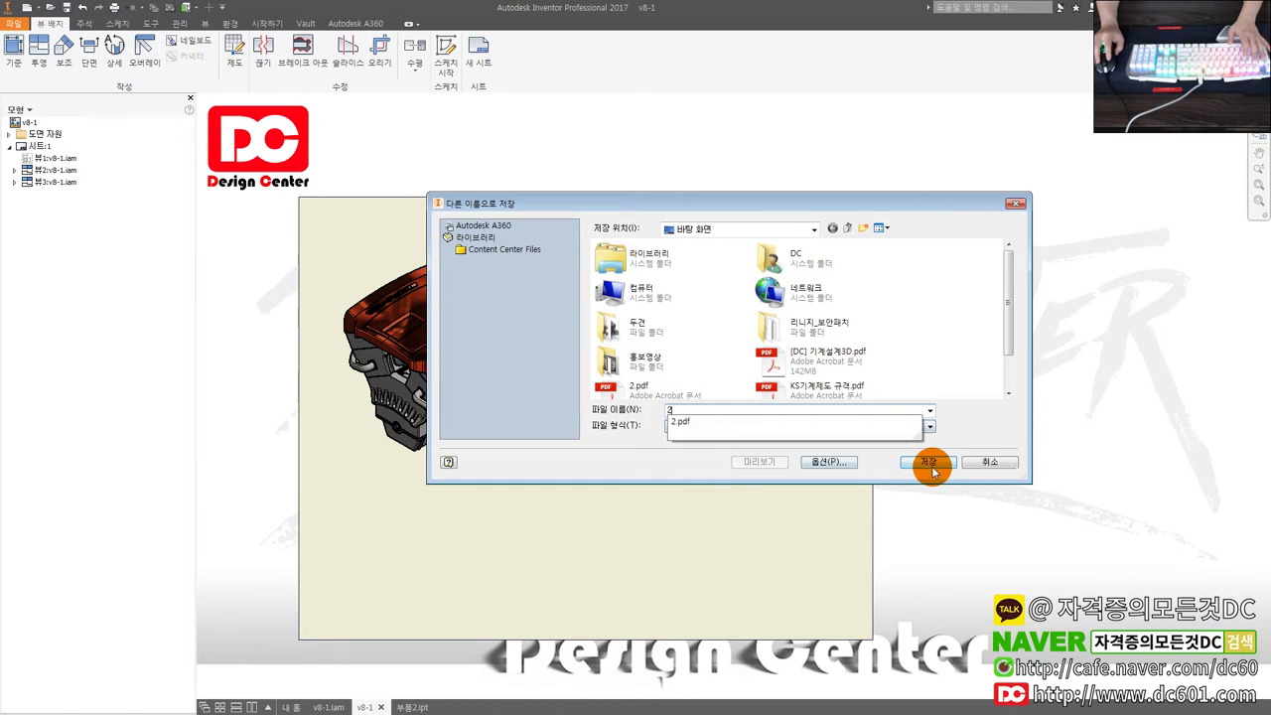
{"action": "left_click", "coordinate": [830, 461]}
{"action": "left_click", "coordinate": [463, 180]}
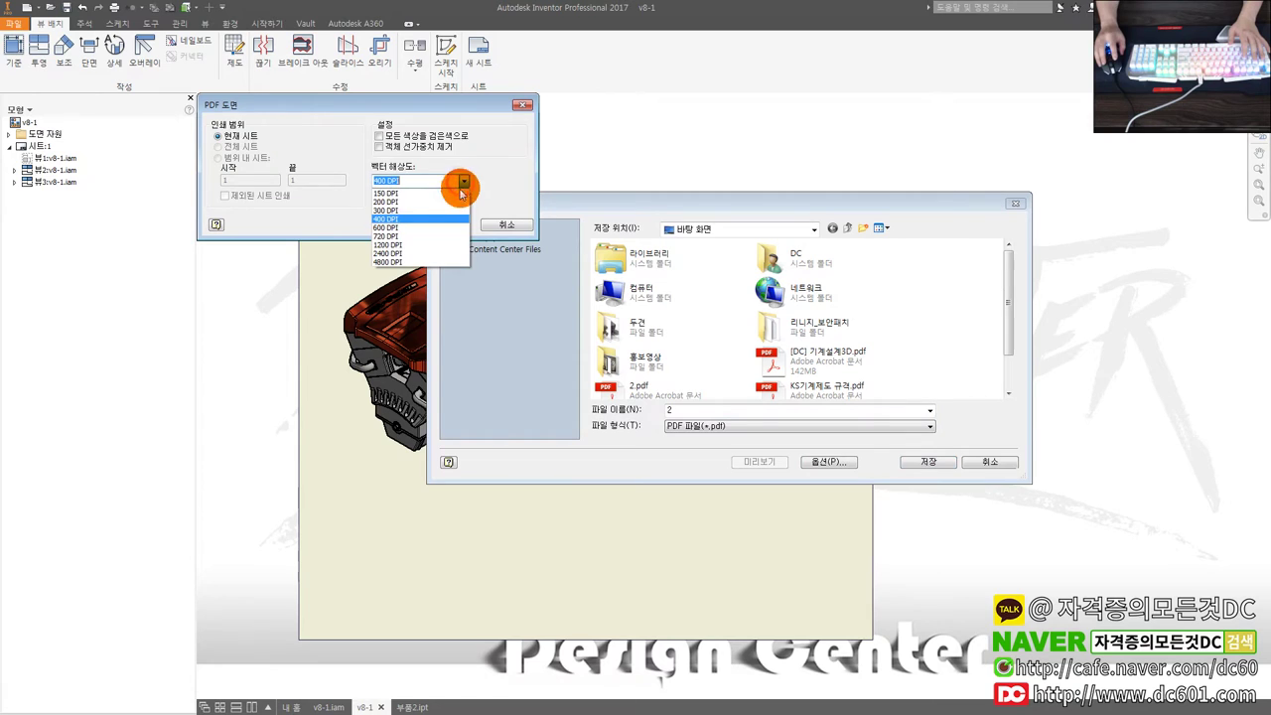
{"action": "left_click", "coordinate": [402, 246]}
{"action": "left_click", "coordinate": [440, 225]}
{"action": "left_click", "coordinate": [927, 462]}
{"action": "left_click", "coordinate": [669, 369]}
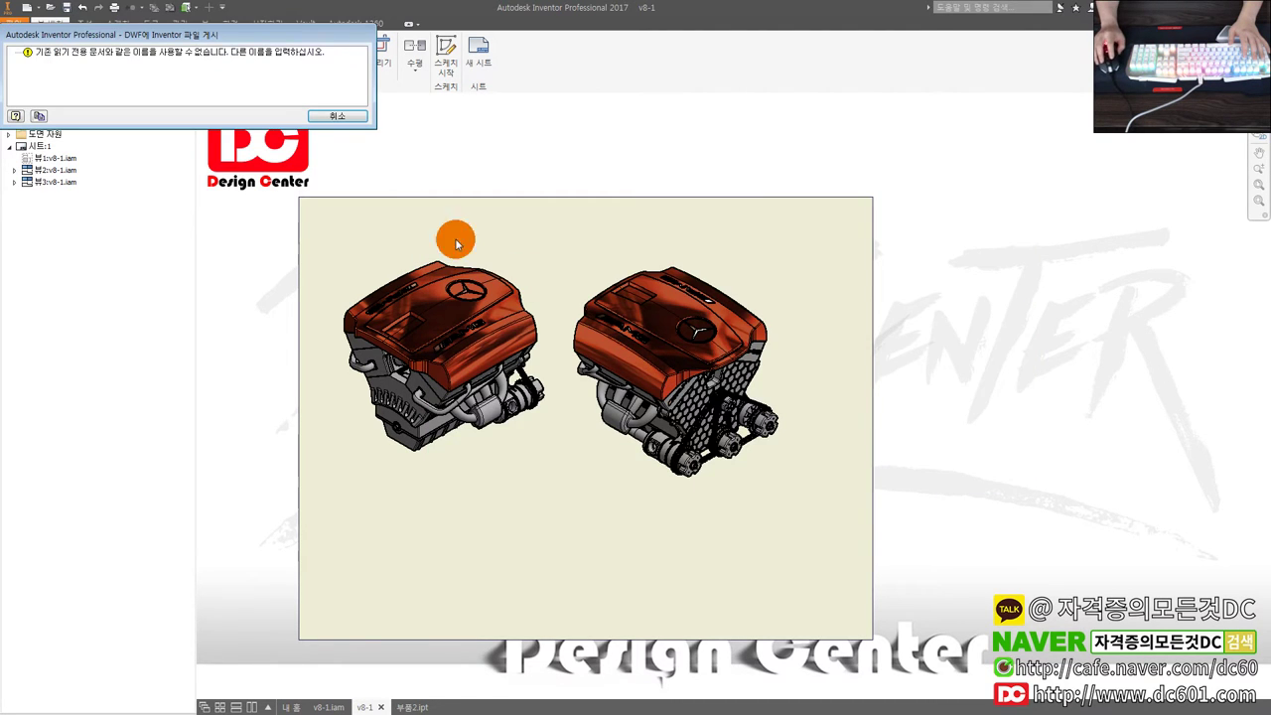
{"action": "left_click", "coordinate": [350, 118]}
{"action": "left_click", "coordinate": [355, 115]}
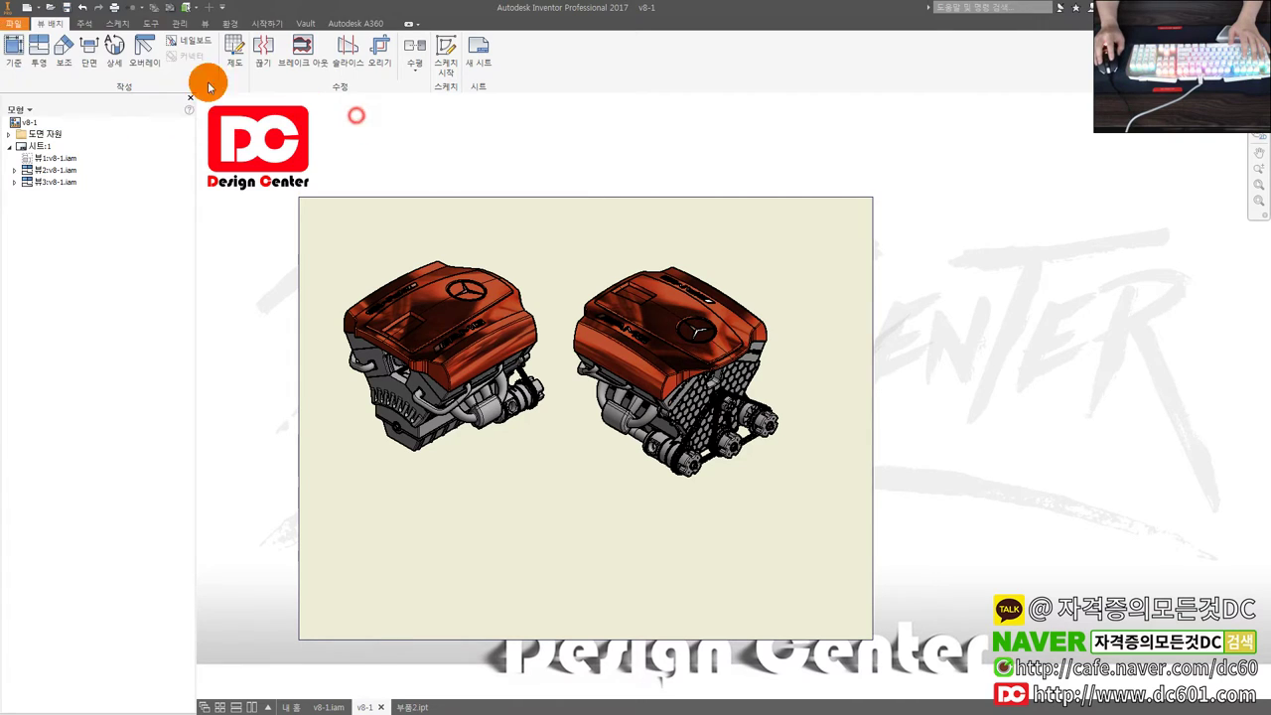
Export the drawing again as a PDF named 3.
{"action": "left_click", "coordinate": [14, 23]}
{"action": "left_click", "coordinate": [55, 188]}
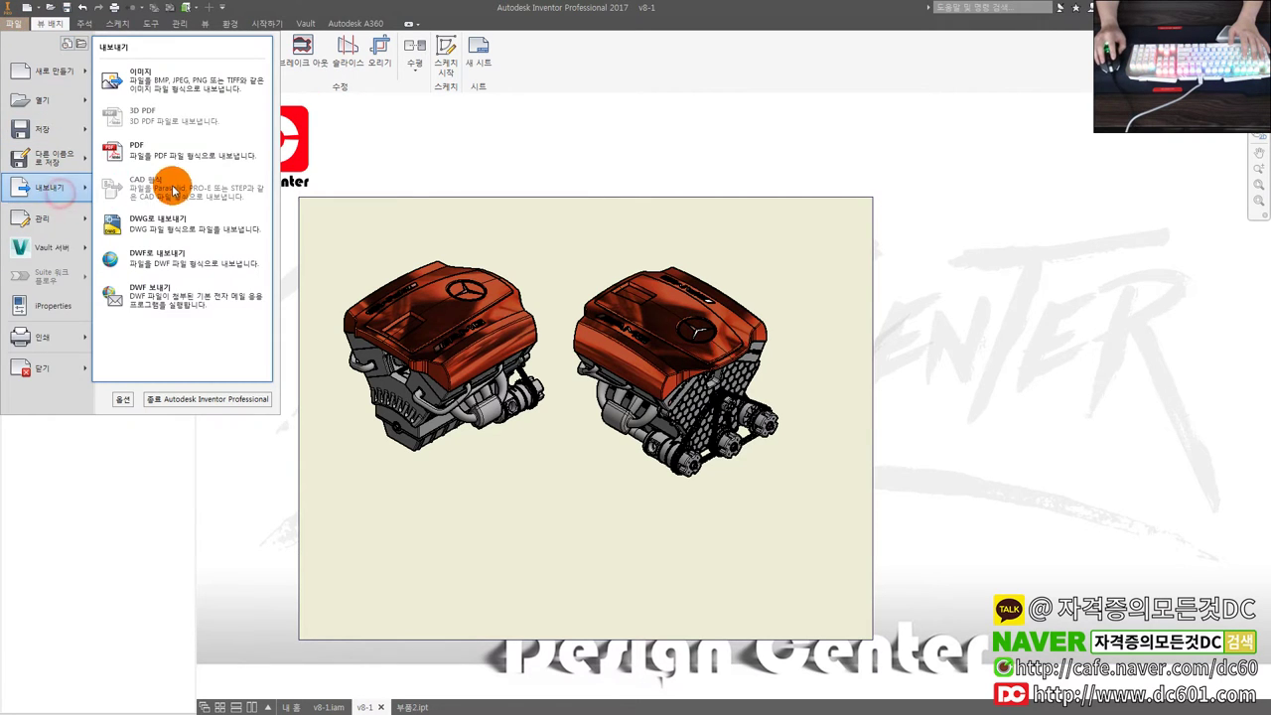
{"action": "left_click", "coordinate": [179, 151]}
{"action": "left_click", "coordinate": [712, 425]}
{"action": "left_click", "coordinate": [695, 437]}
{"action": "double_click", "coordinate": [695, 410]}
{"action": "type", "text": "3"}
{"action": "left_click", "coordinate": [834, 462]}
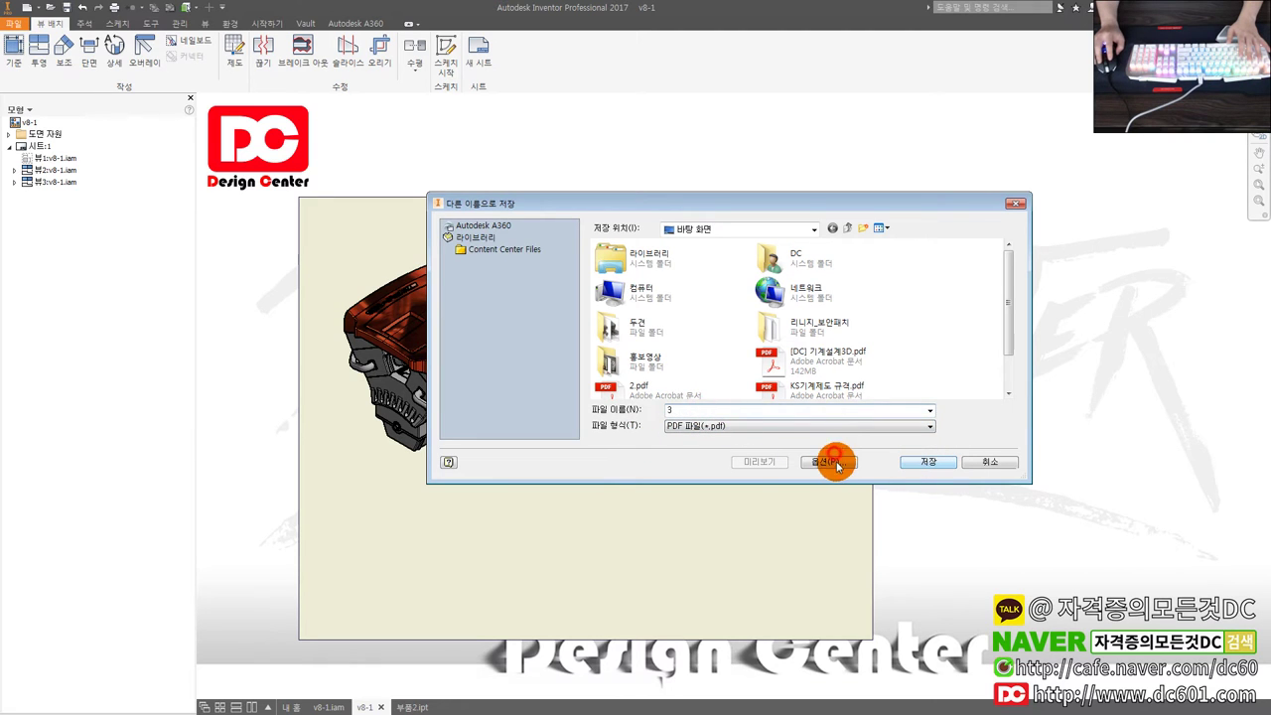
{"action": "left_click", "coordinate": [433, 220]}
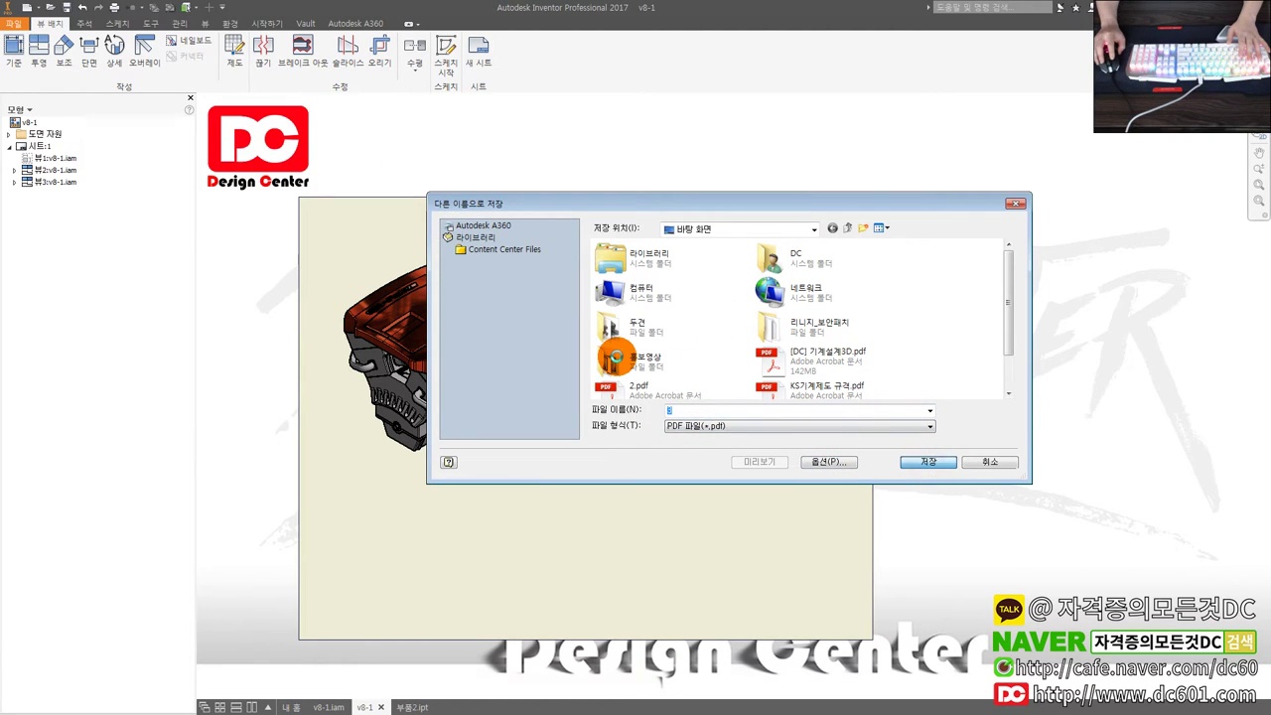
{"action": "key", "text": "Return"}
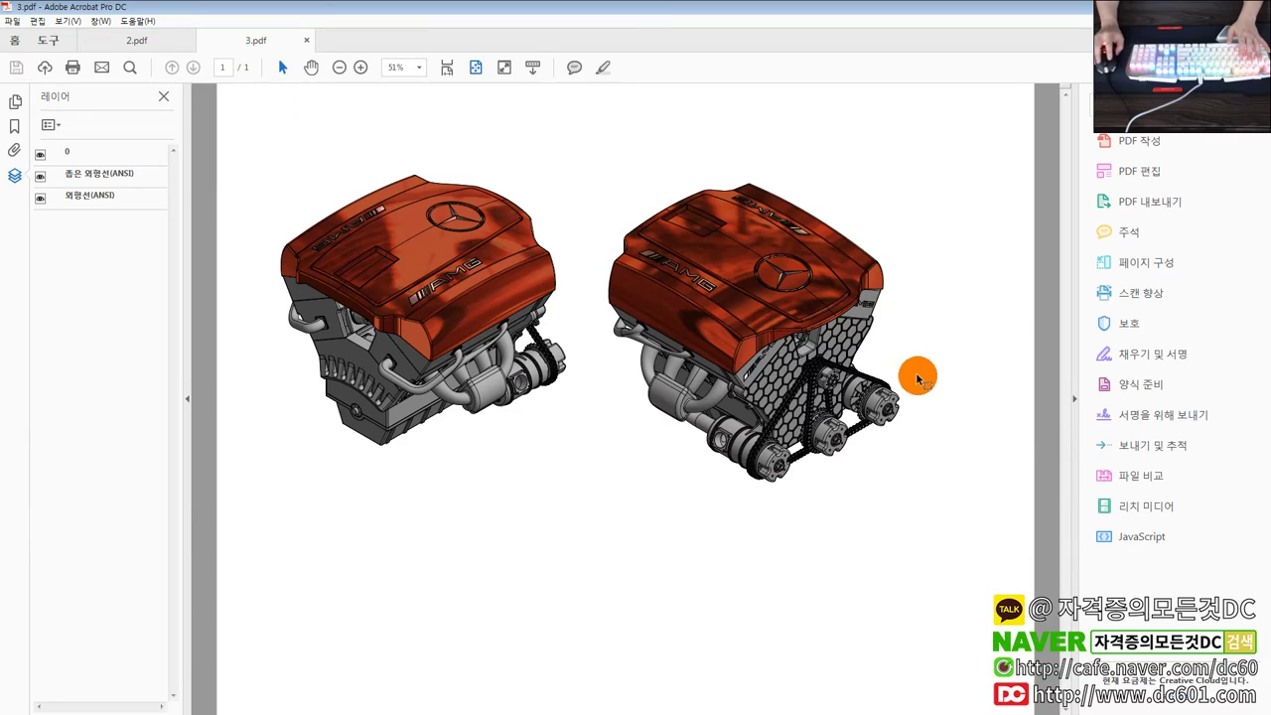
Zoom in and out on 3.pdf to inspect the copper engine views close up.
{"action": "scroll", "coordinate": [908, 243], "scroll_direction": "up", "scroll_amount": 3, "text": "ctrl"}
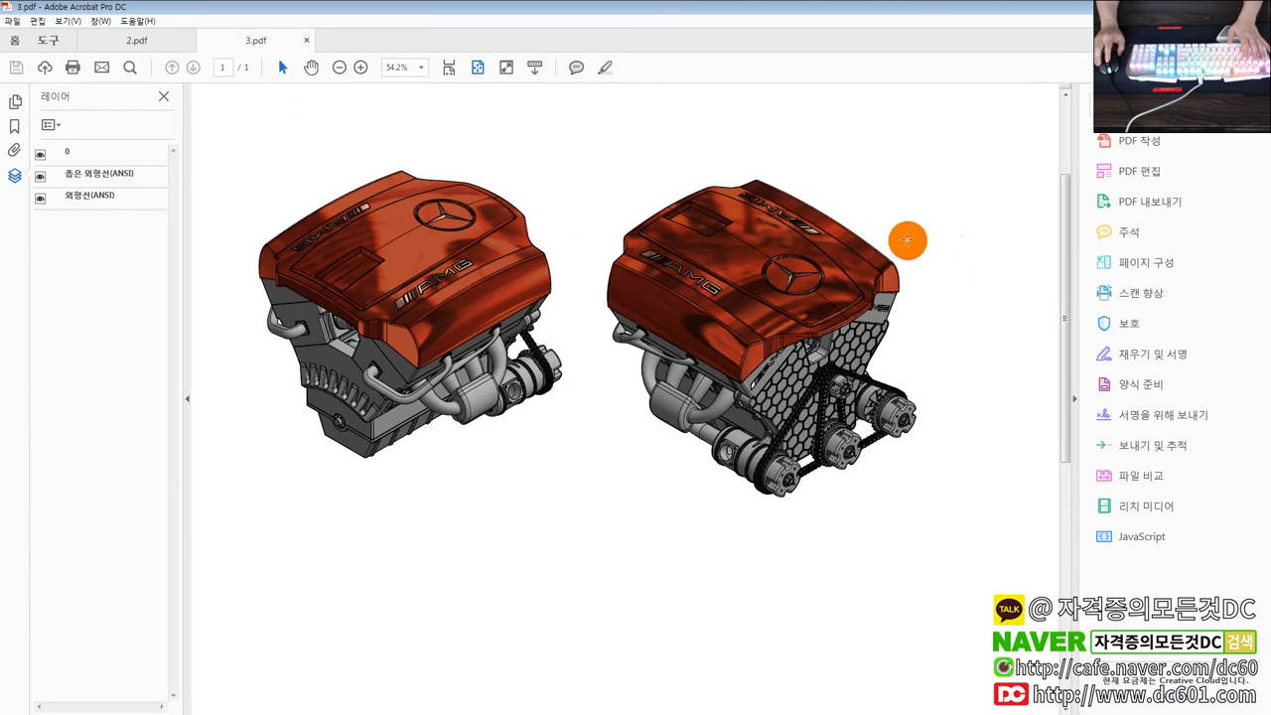
{"action": "scroll", "coordinate": [685, 285], "scroll_direction": "up", "scroll_amount": 2, "text": "ctrl"}
{"action": "scroll", "coordinate": [665, 280], "scroll_direction": "up", "scroll_amount": 3, "text": "ctrl"}
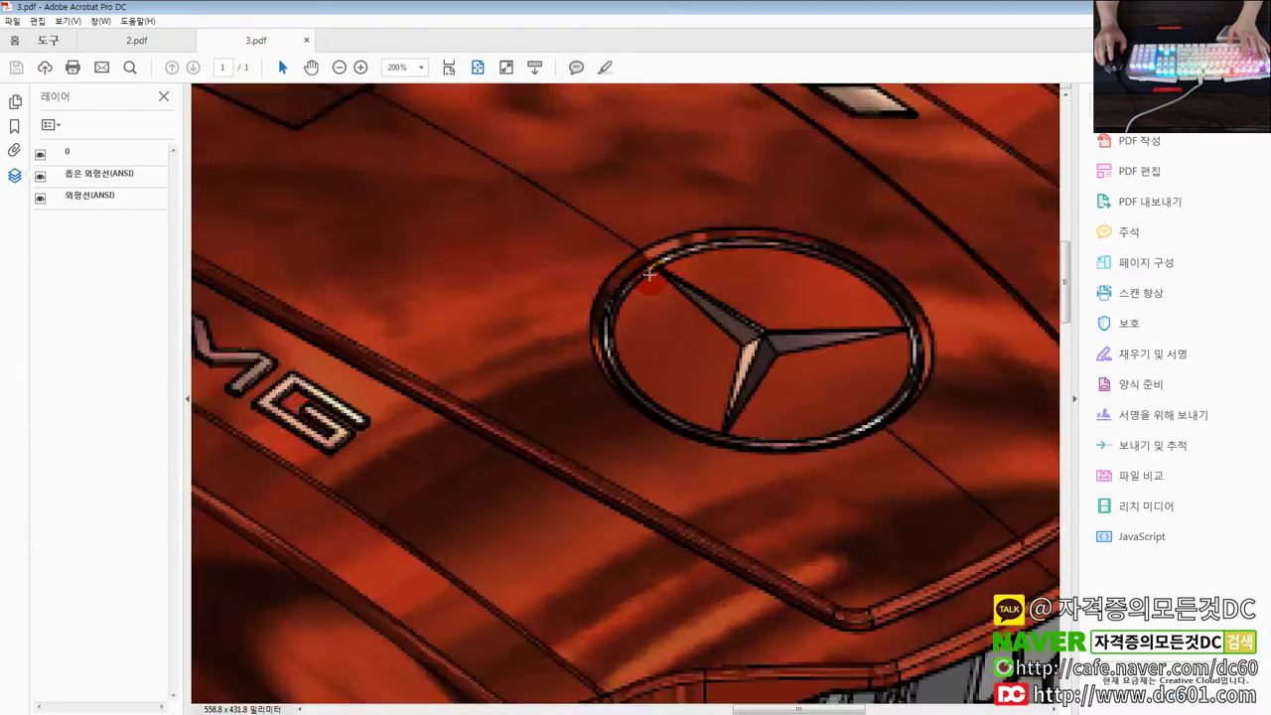
{"action": "scroll", "coordinate": [616, 274], "scroll_direction": "up", "scroll_amount": 2, "text": "ctrl"}
{"action": "scroll", "coordinate": [584, 270], "scroll_direction": "up", "scroll_amount": 2, "text": "ctrl"}
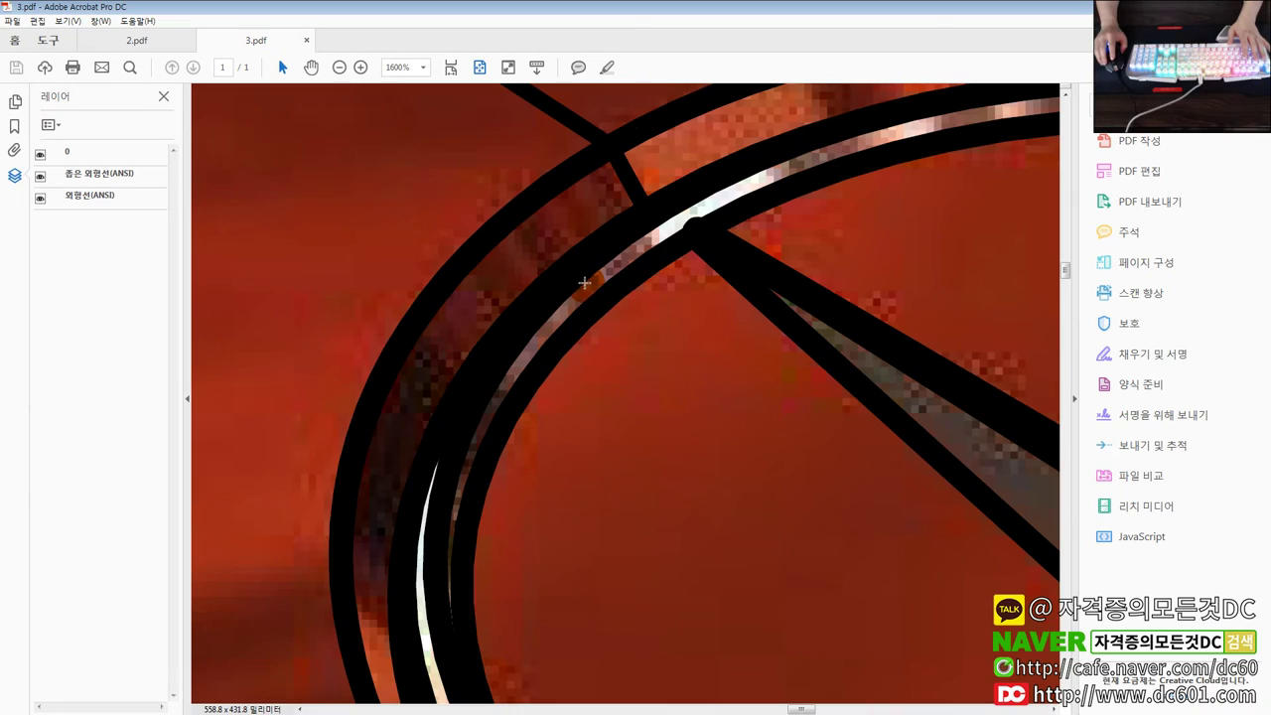
{"action": "scroll", "coordinate": [585, 283], "scroll_direction": "down", "scroll_amount": 2, "text": "ctrl"}
{"action": "scroll", "coordinate": [585, 283], "scroll_direction": "down", "scroll_amount": 1, "text": "ctrl"}
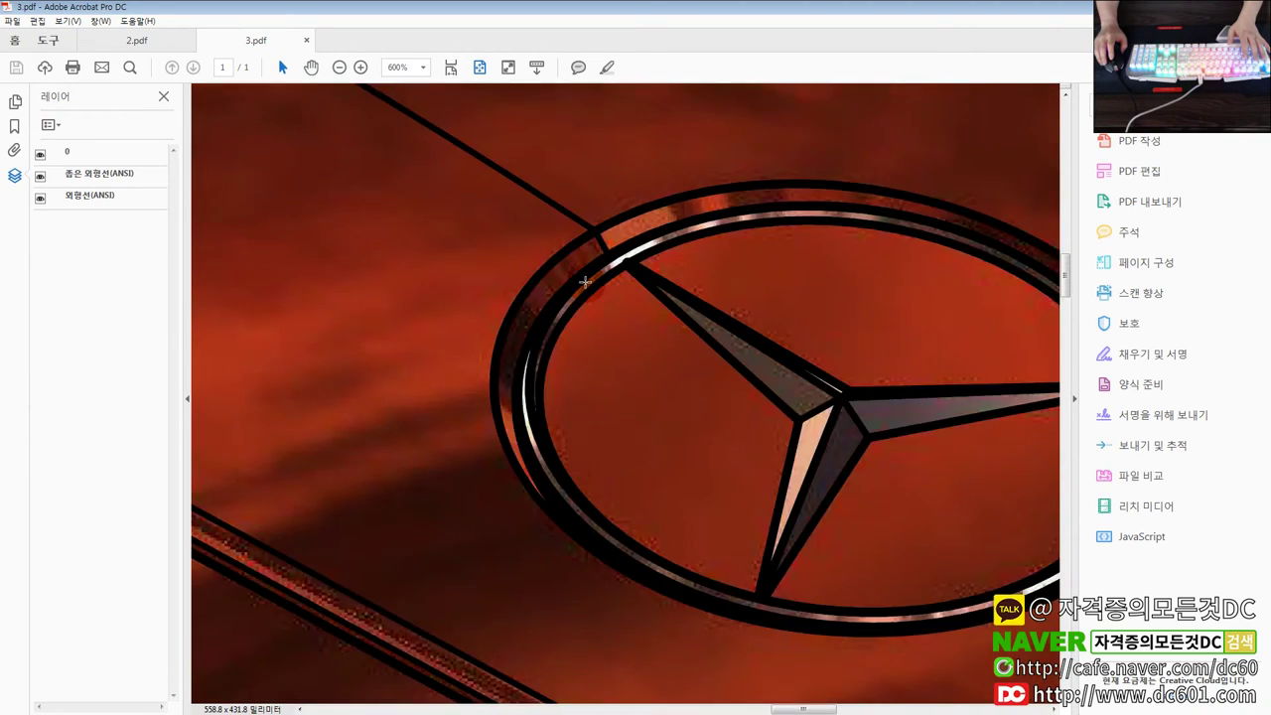
{"action": "scroll", "coordinate": [585, 283], "scroll_direction": "down", "scroll_amount": 4, "text": "ctrl"}
{"action": "scroll", "coordinate": [556, 297], "scroll_direction": "down", "scroll_amount": 2, "text": "ctrl"}
{"action": "scroll", "coordinate": [541, 320], "scroll_direction": "up", "scroll_amount": 2, "text": "ctrl"}
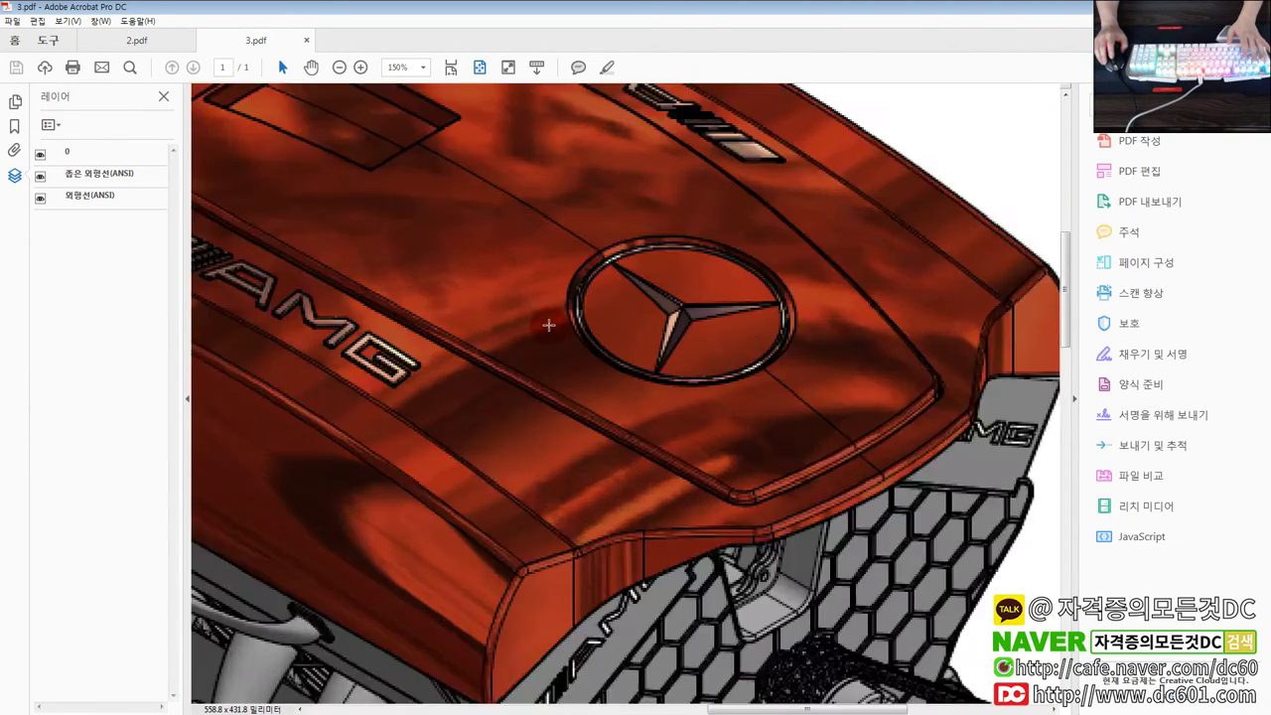
{"action": "scroll", "coordinate": [549, 326], "scroll_direction": "up", "scroll_amount": 1, "text": "ctrl"}
{"action": "scroll", "coordinate": [551, 327], "scroll_direction": "up", "scroll_amount": 2, "text": "ctrl"}
{"action": "scroll", "coordinate": [755, 437], "scroll_direction": "up", "scroll_amount": 2, "text": "ctrl"}
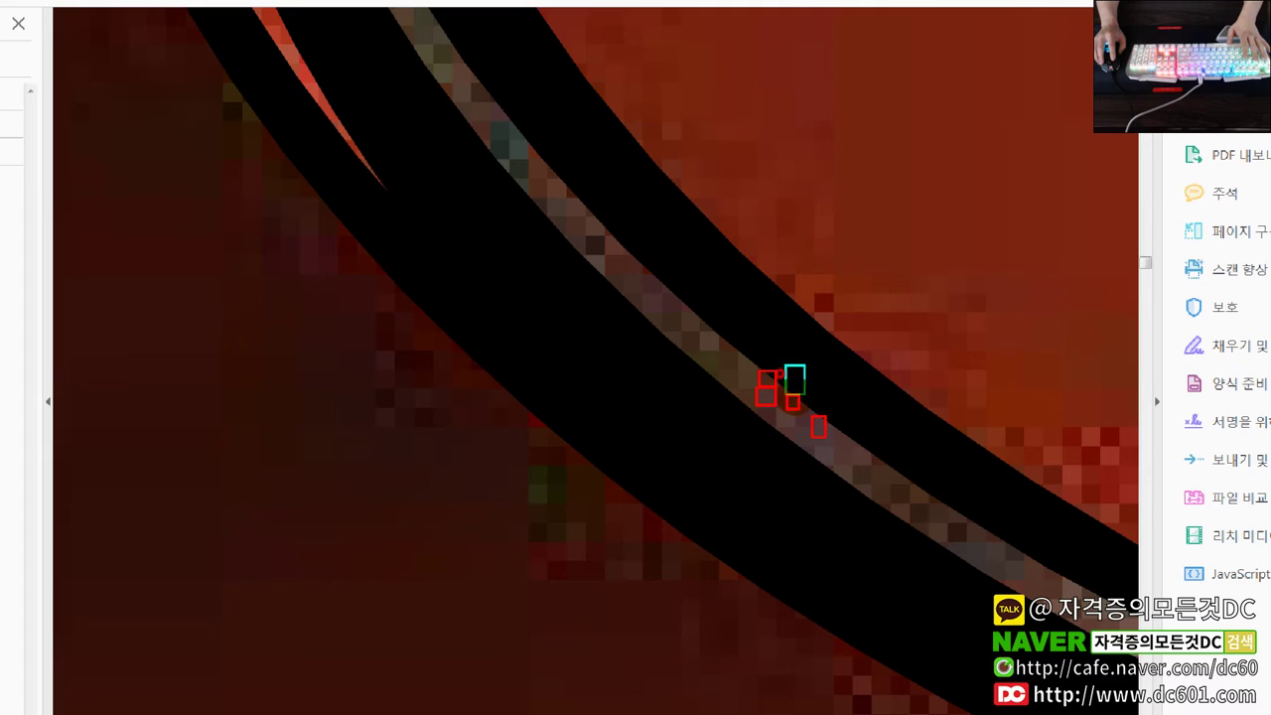
Zoom out to about 51% and pan so both engine drawings fit, then return to v8-1.iam.
{"action": "scroll", "coordinate": [680, 448], "scroll_direction": "down", "scroll_amount": 3, "text": "ctrl"}
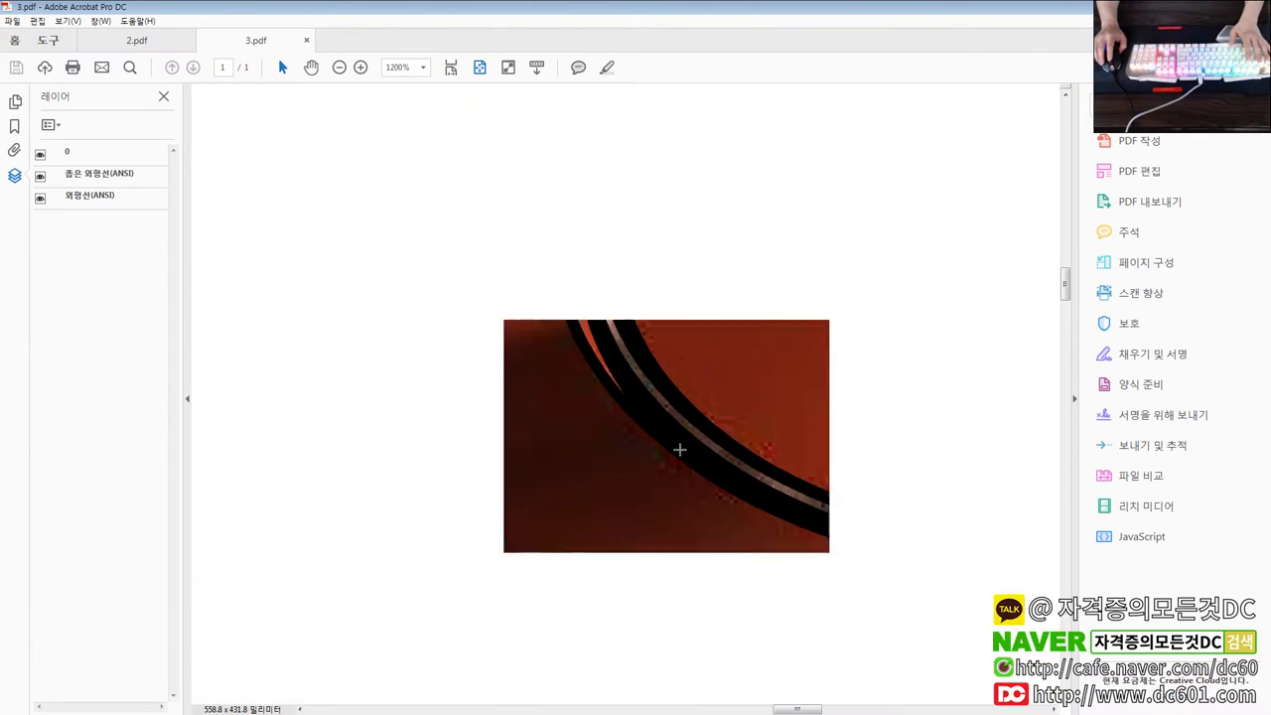
{"action": "scroll", "coordinate": [680, 449], "scroll_direction": "down", "scroll_amount": 5, "text": "ctrl"}
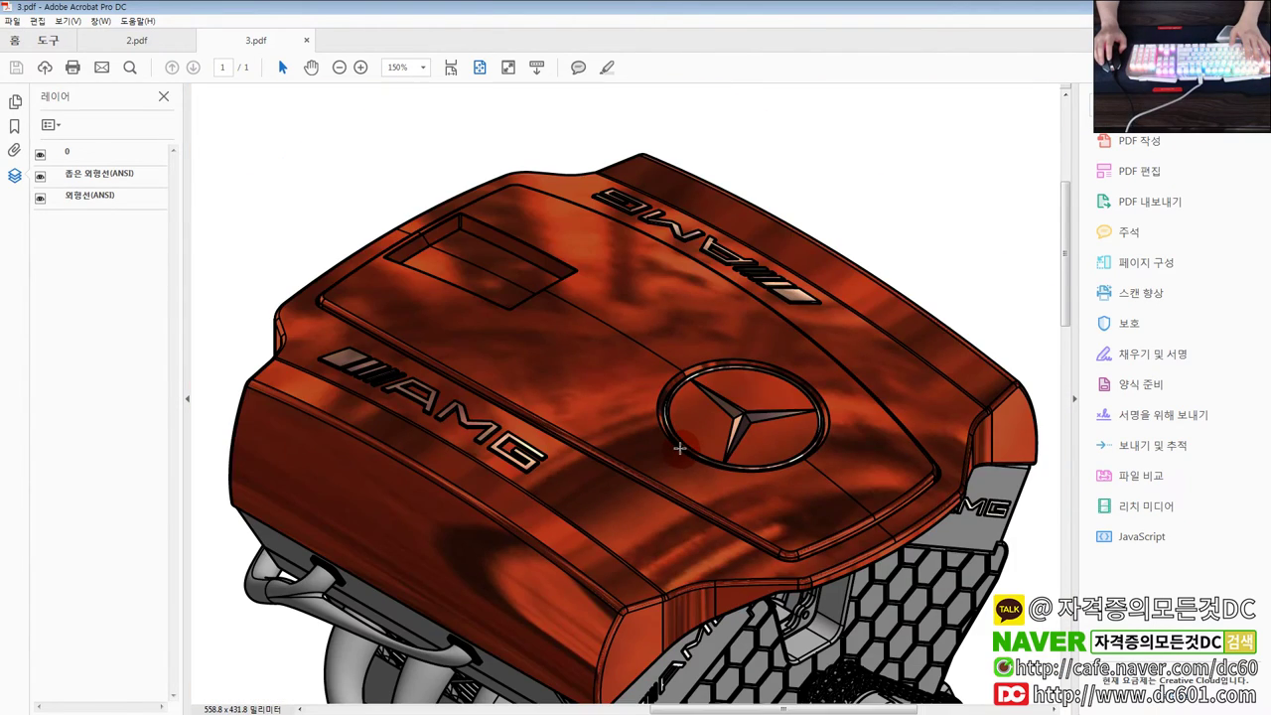
{"action": "scroll", "coordinate": [679, 443], "scroll_direction": "down", "scroll_amount": 1, "text": "ctrl"}
{"action": "scroll", "coordinate": [680, 443], "scroll_direction": "down", "scroll_amount": 2, "text": "ctrl"}
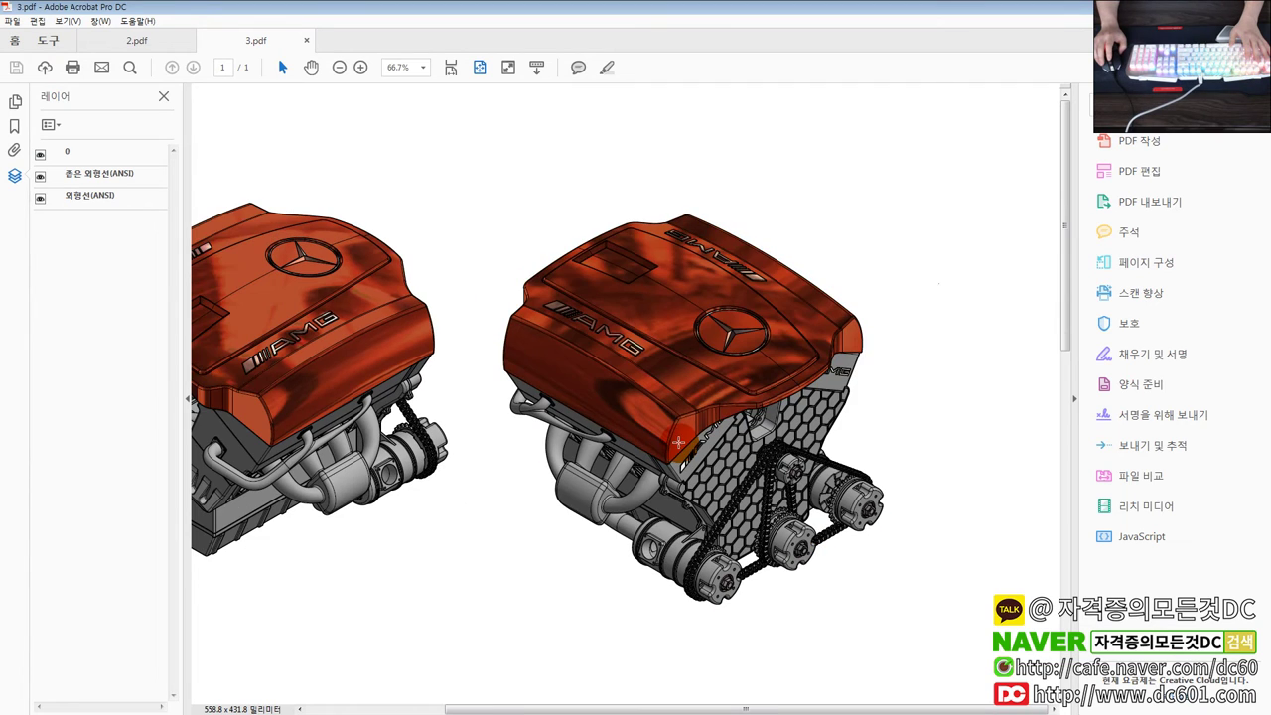
{"action": "mouse_move", "coordinate": [497, 472]}
{"action": "left_mouse_down"}
{"action": "mouse_move", "coordinate": [605, 440]}
{"action": "mouse_move", "coordinate": [715, 440]}
{"action": "mouse_move", "coordinate": [680, 450]}
{"action": "left_mouse_up"}
{"action": "scroll", "coordinate": [680, 450], "scroll_direction": "down", "scroll_amount": 1, "text": "ctrl"}
{"action": "scroll", "coordinate": [681, 451], "scroll_direction": "down", "scroll_amount": 2, "text": "ctrl"}
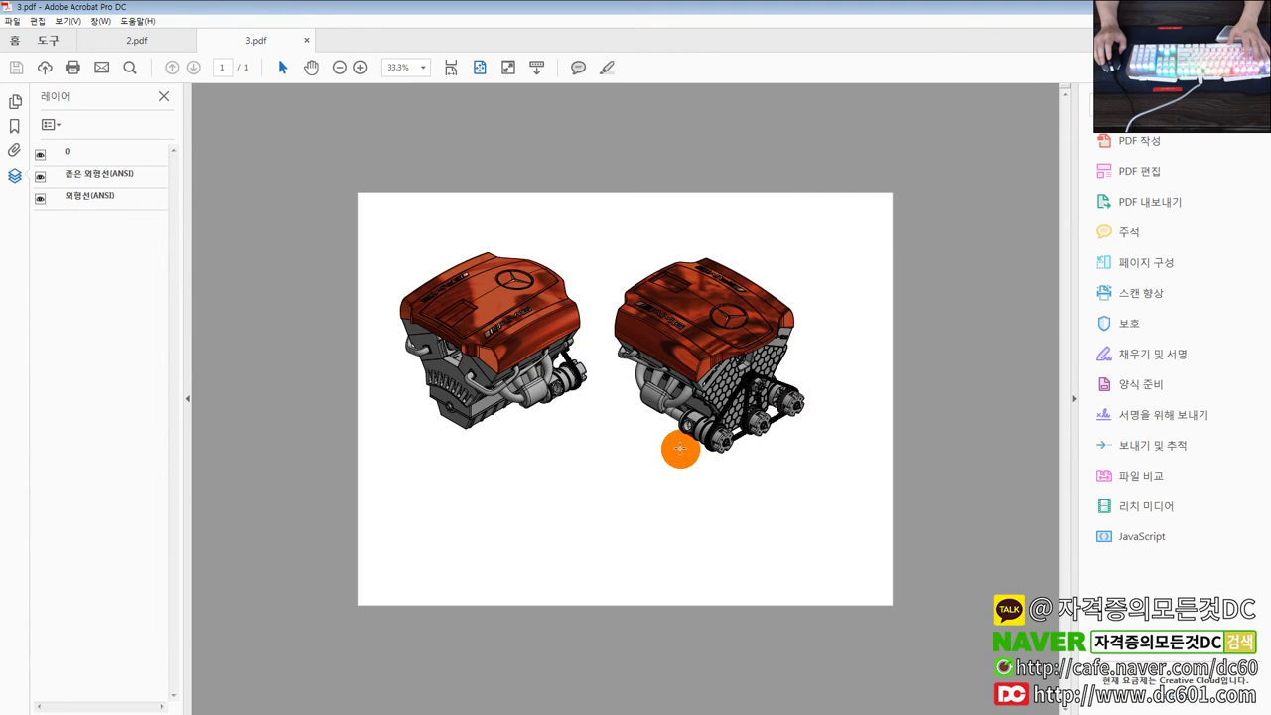
{"action": "scroll", "coordinate": [680, 449], "scroll_direction": "up", "scroll_amount": 2, "text": "ctrl"}
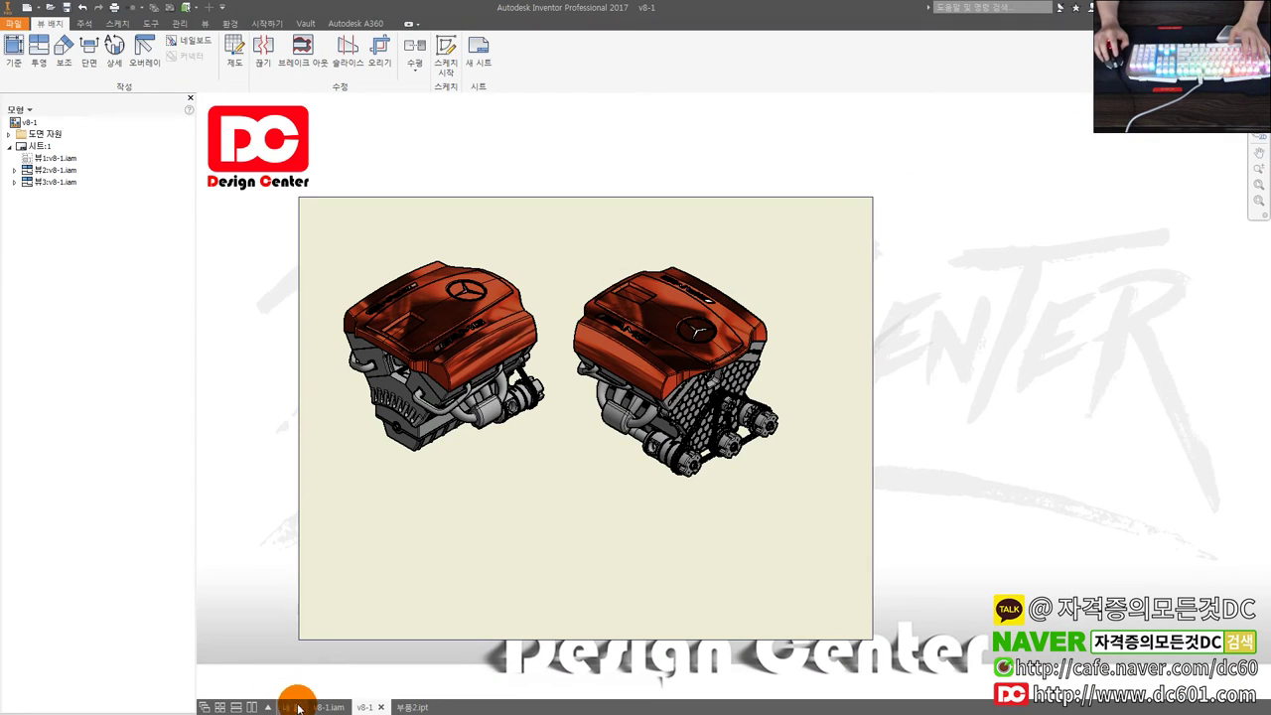
{"action": "left_click", "coordinate": [327, 706]}
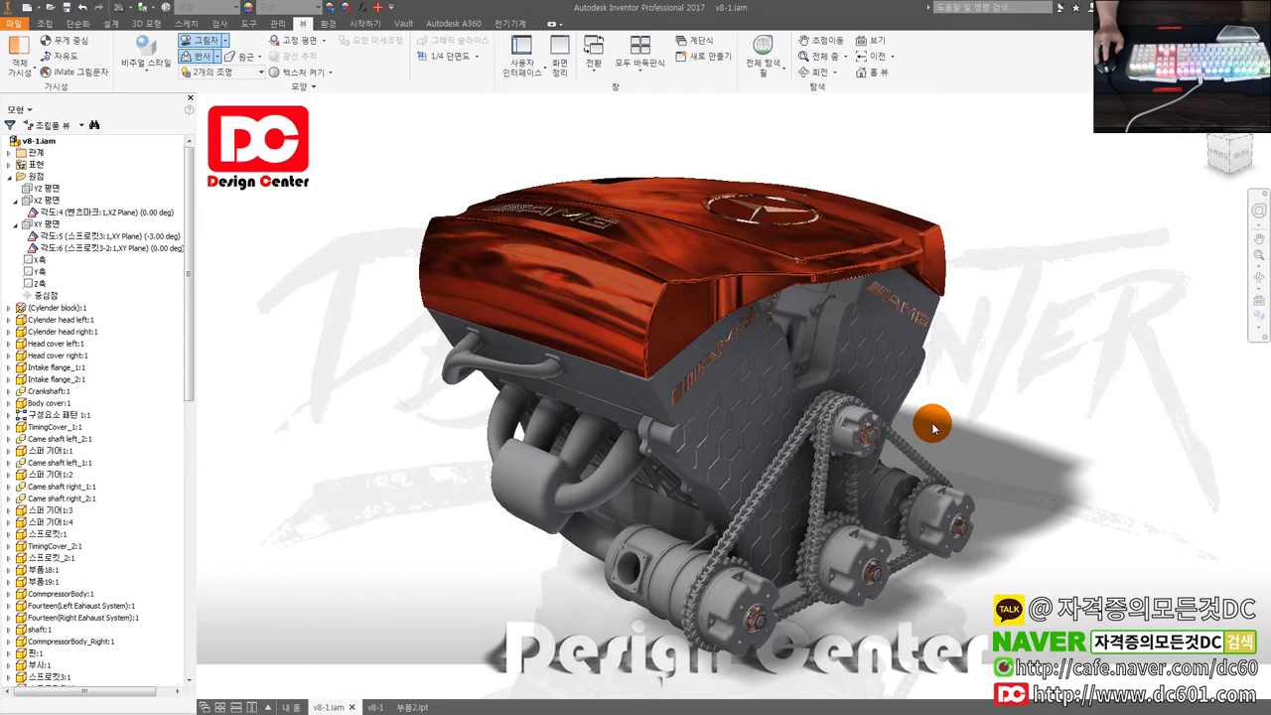
Start saving the v8-1 assembly view as a BMP image, check its options, then cancel.
{"action": "left_click", "coordinate": [13, 26]}
{"action": "mouse_move", "coordinate": [49, 186]}
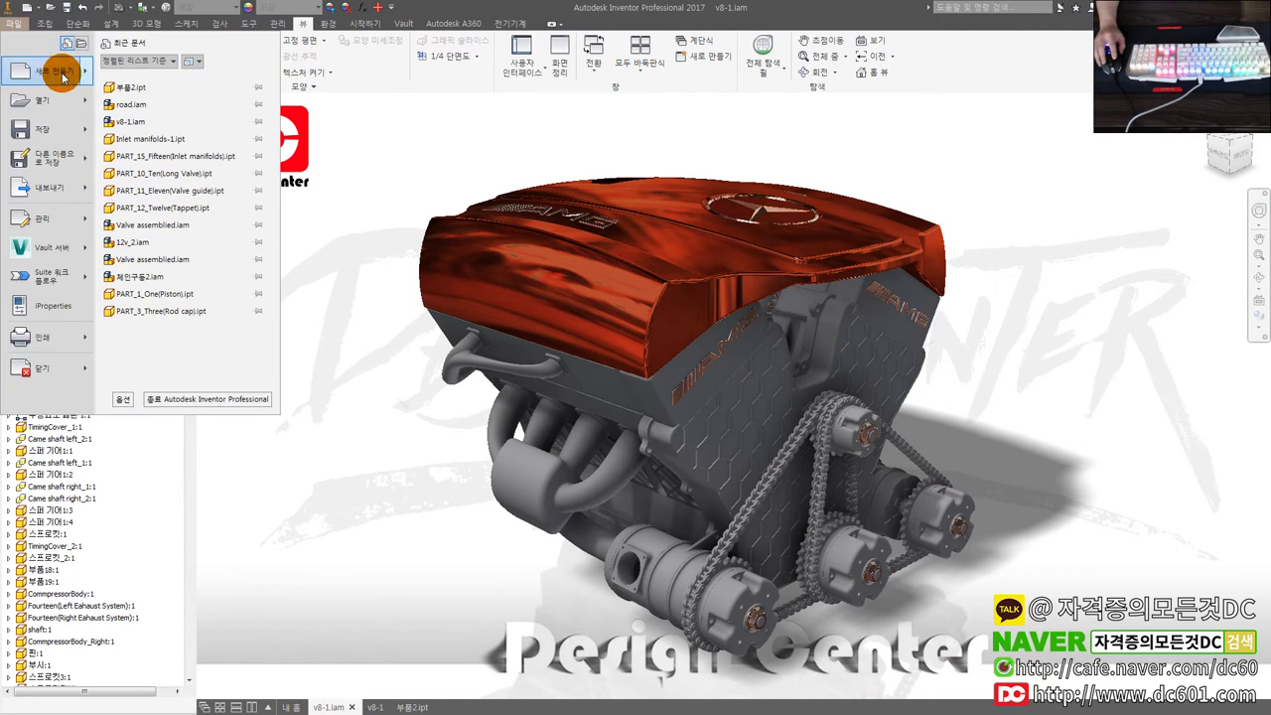
{"action": "left_click", "coordinate": [165, 93]}
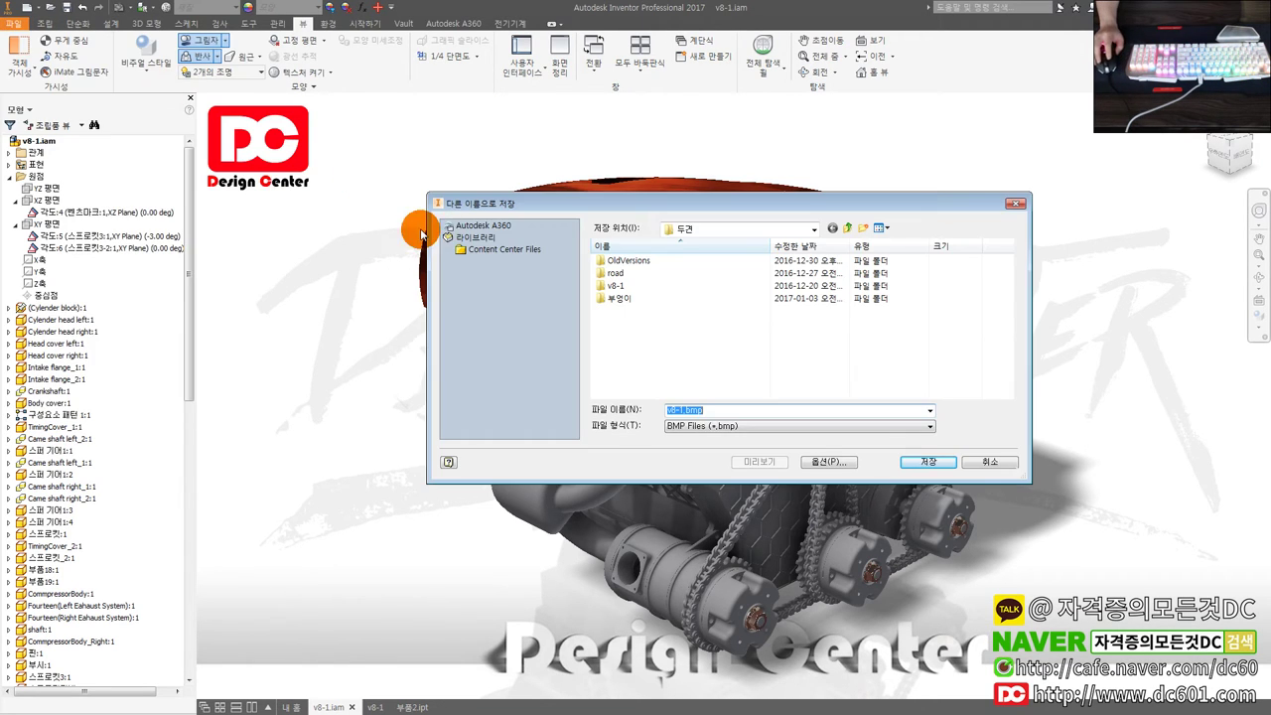
{"action": "left_click", "coordinate": [715, 425]}
{"action": "left_click", "coordinate": [755, 443]}
{"action": "left_click", "coordinate": [827, 462]}
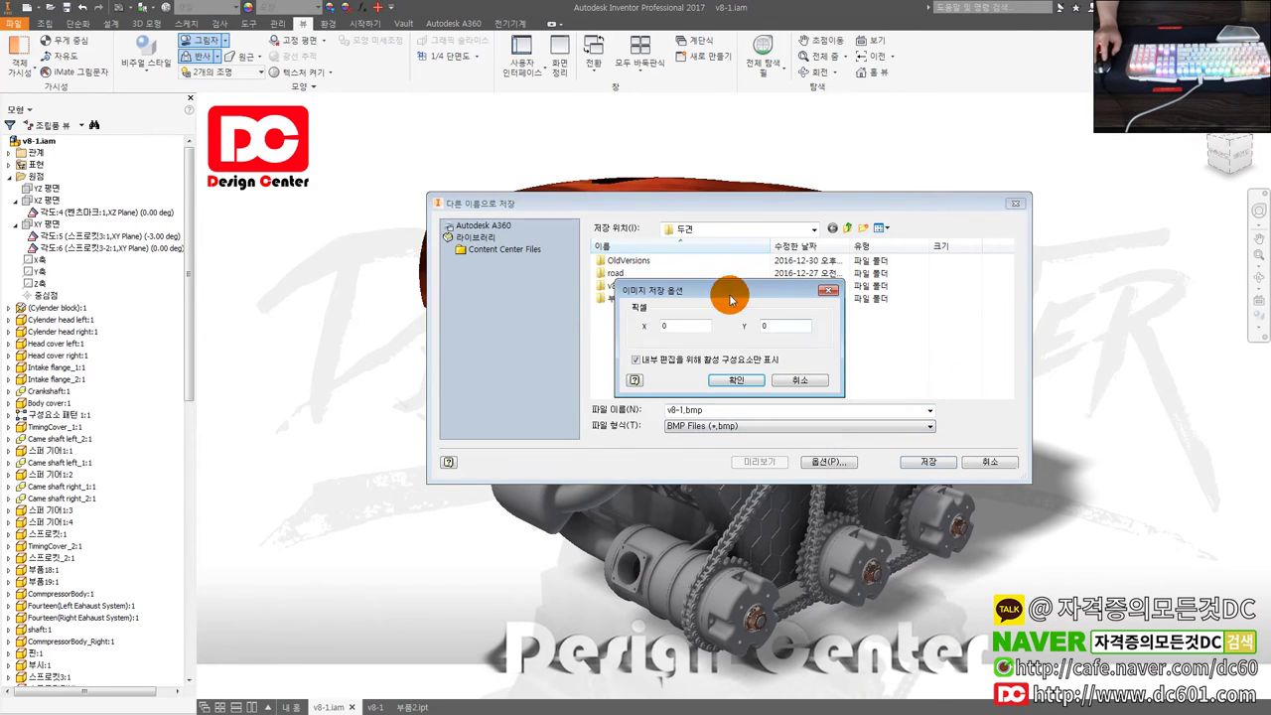
{"action": "left_click", "coordinate": [795, 375]}
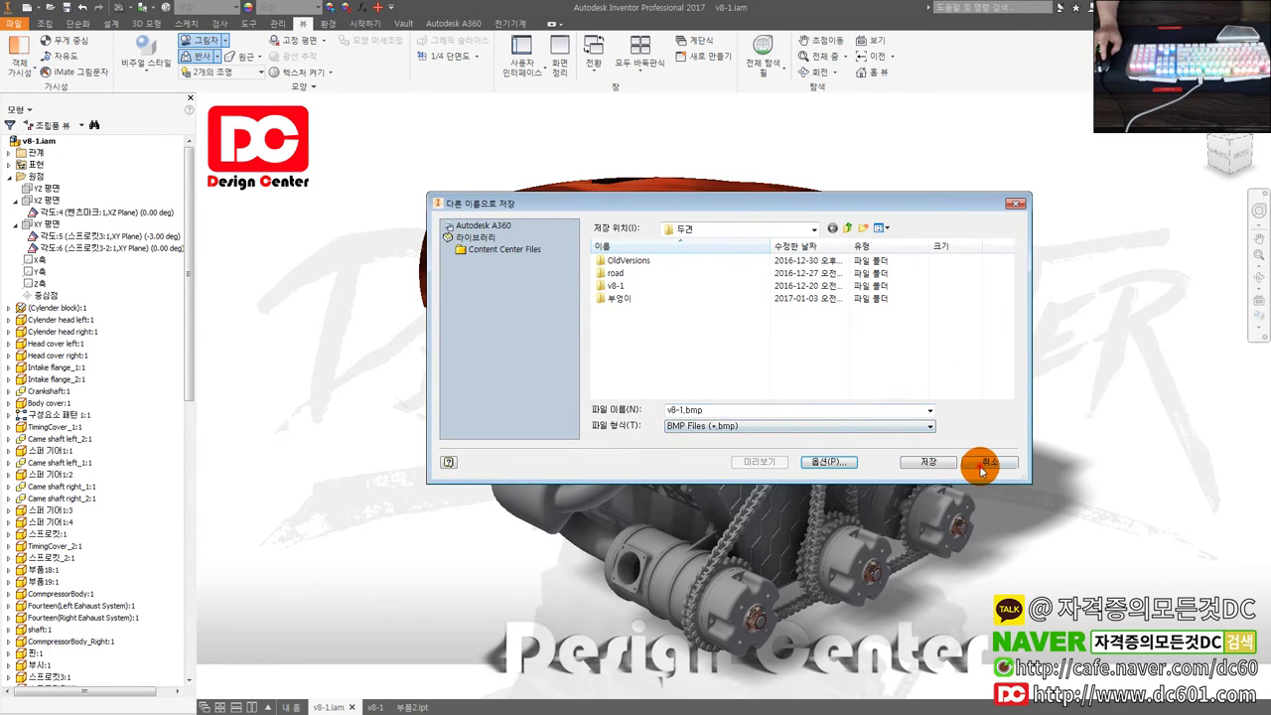
{"action": "left_click", "coordinate": [980, 462]}
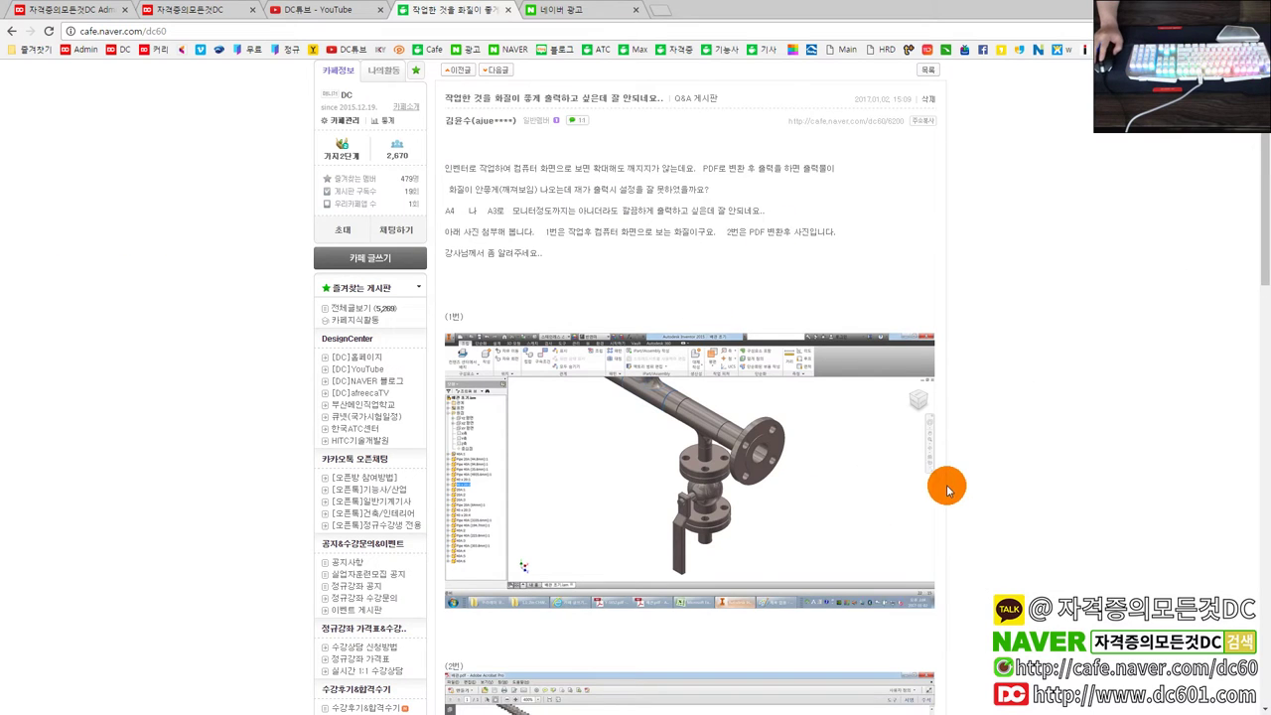
{"action": "scroll", "coordinate": [939, 481], "scroll_direction": "down", "scroll_amount": 2}
{"action": "scroll", "coordinate": [713, 504], "scroll_direction": "down", "scroll_amount": 2}
{"action": "scroll", "coordinate": [771, 467], "scroll_direction": "up", "scroll_amount": 2}
{"action": "scroll", "coordinate": [817, 510], "scroll_direction": "down", "scroll_amount": 1}
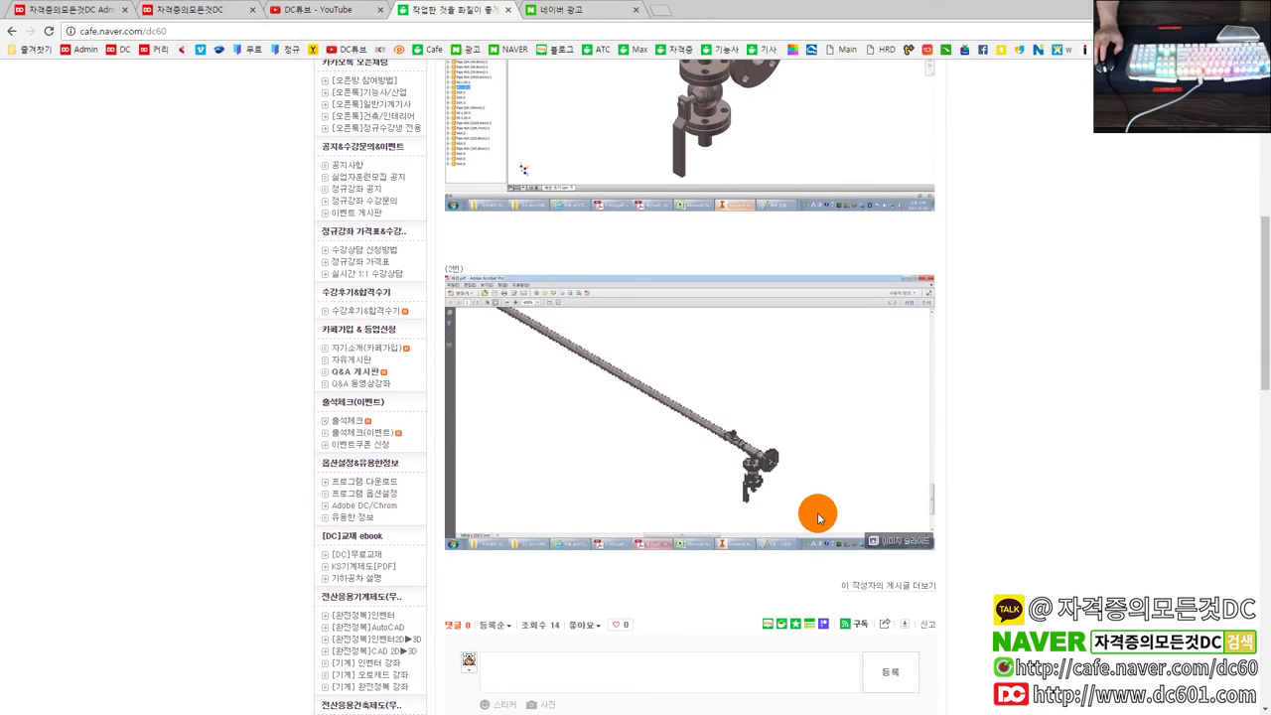
{"action": "scroll", "coordinate": [823, 483], "scroll_direction": "up", "scroll_amount": 2}
{"action": "scroll", "coordinate": [805, 475], "scroll_direction": "down", "scroll_amount": 1}
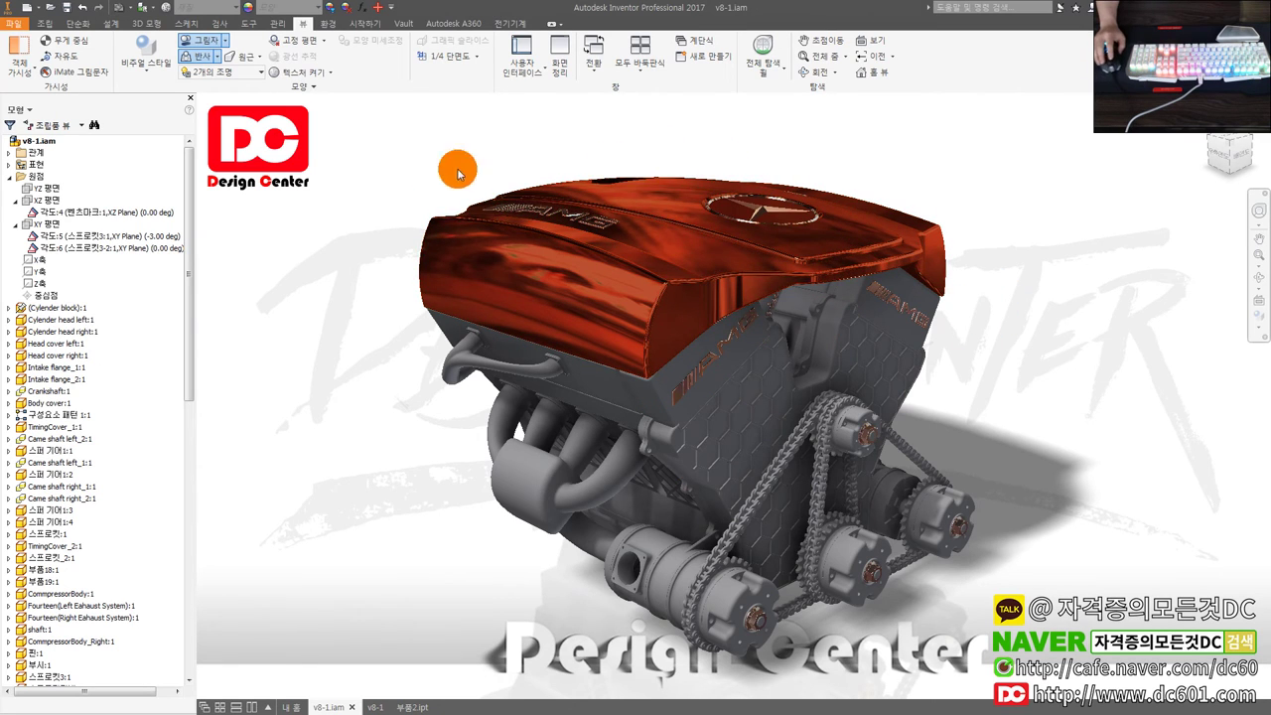
{"action": "left_click", "coordinate": [24, 30]}
{"action": "mouse_move", "coordinate": [47, 187]}
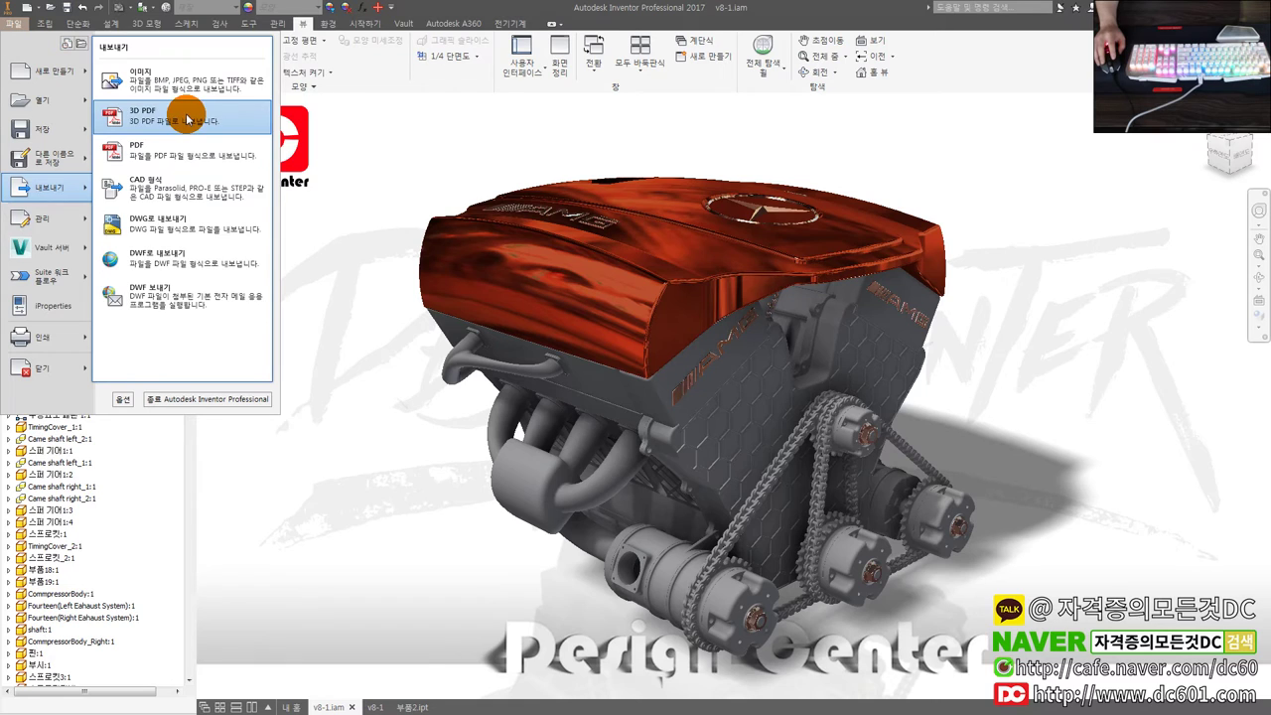
Start a 3D PDF publish of the v8-1 assembly, then switch to the 1-본체.ipt part.
{"action": "left_click", "coordinate": [140, 120]}
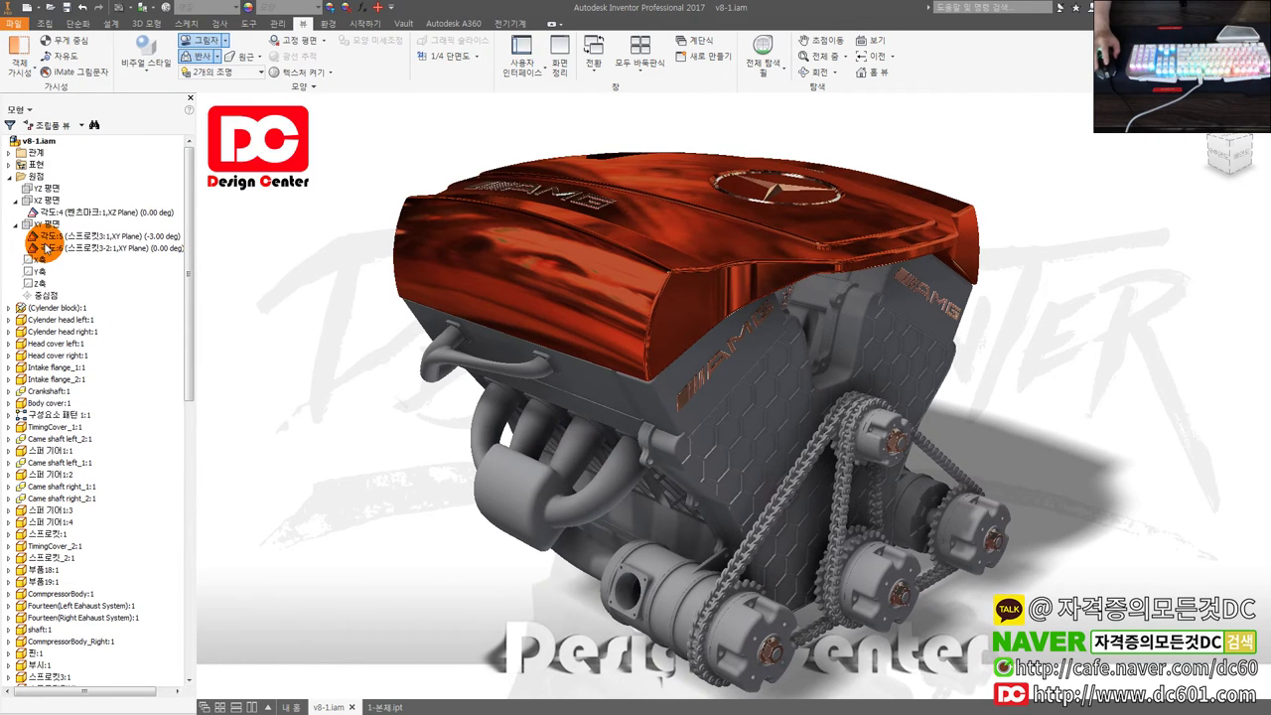
{"action": "left_click", "coordinate": [113, 251]}
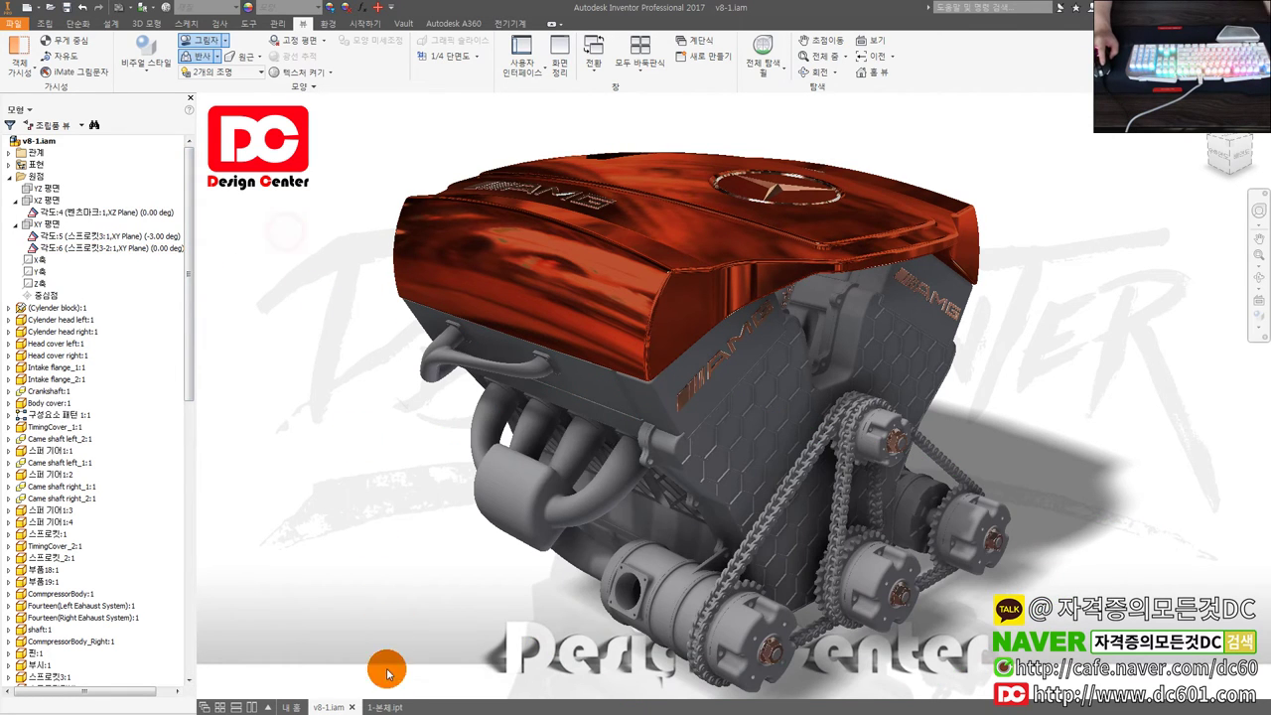
{"action": "left_click", "coordinate": [384, 707]}
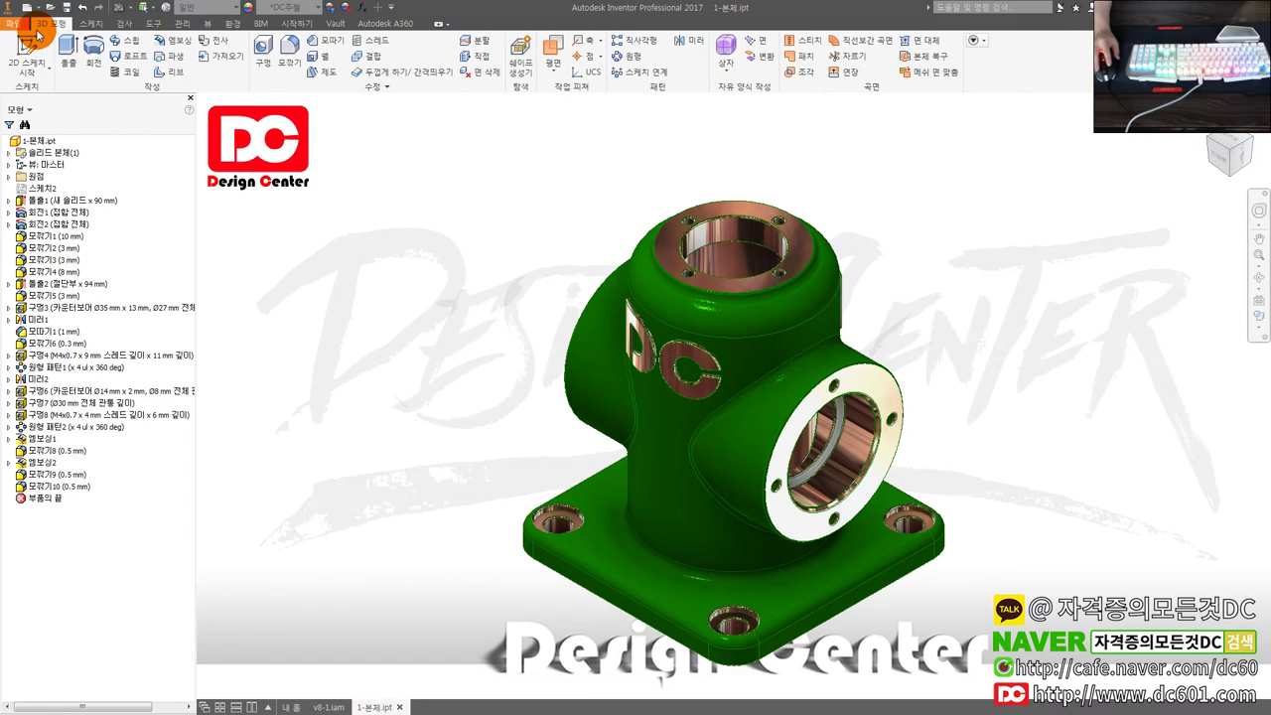
Publish the 1-본체 part as 3D PDF 1-본체.pdf with the default template and path, then show the desktop.
{"action": "left_click", "coordinate": [30, 27]}
{"action": "mouse_move", "coordinate": [49, 187]}
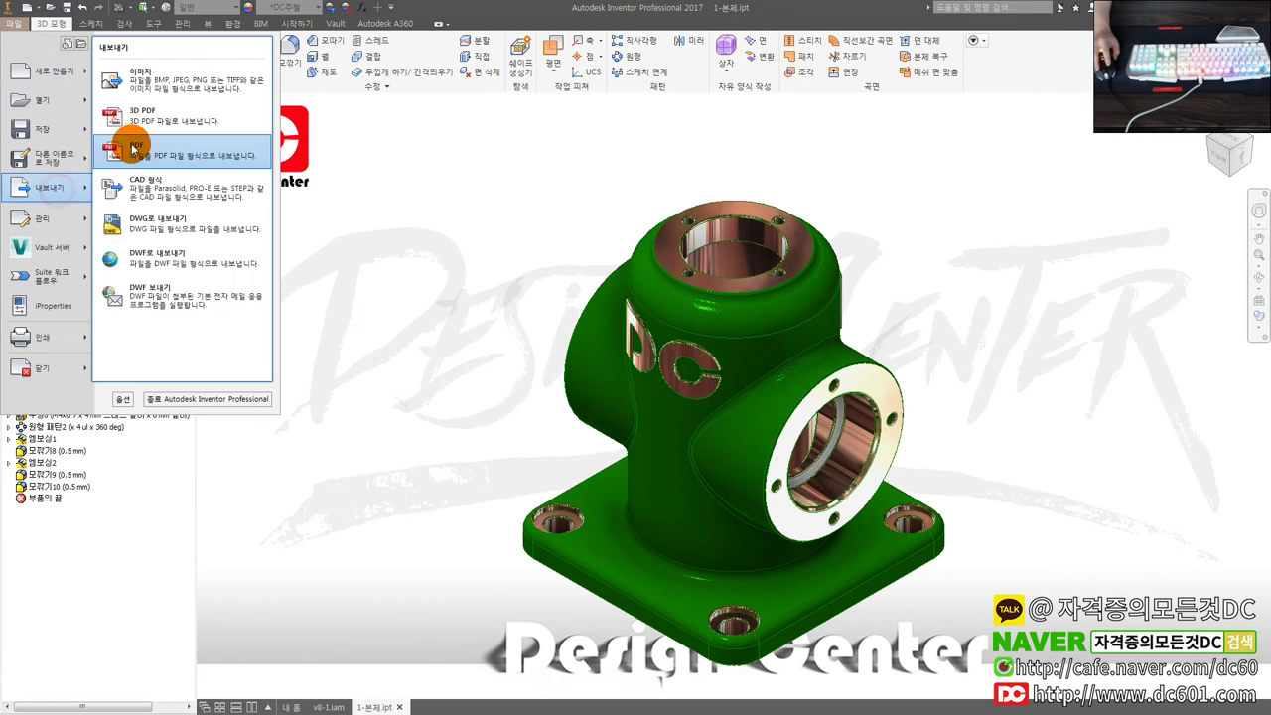
{"action": "left_click", "coordinate": [149, 126]}
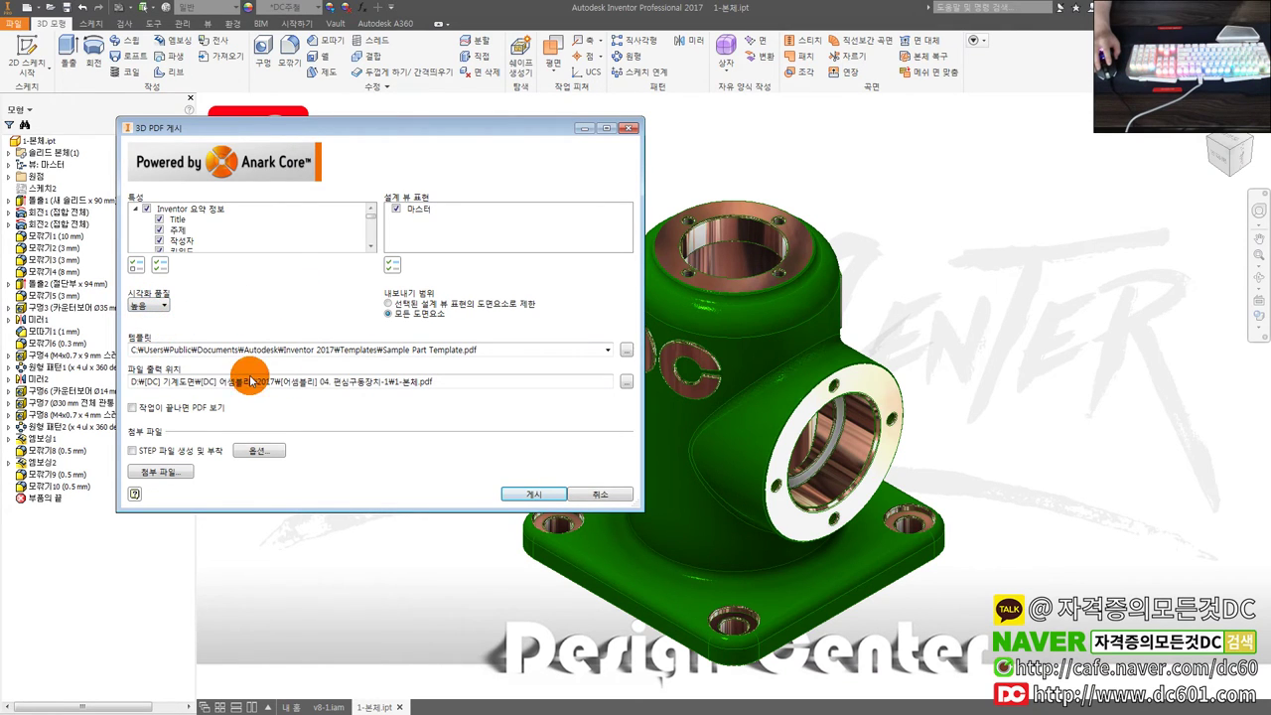
{"action": "left_click", "coordinate": [529, 492]}
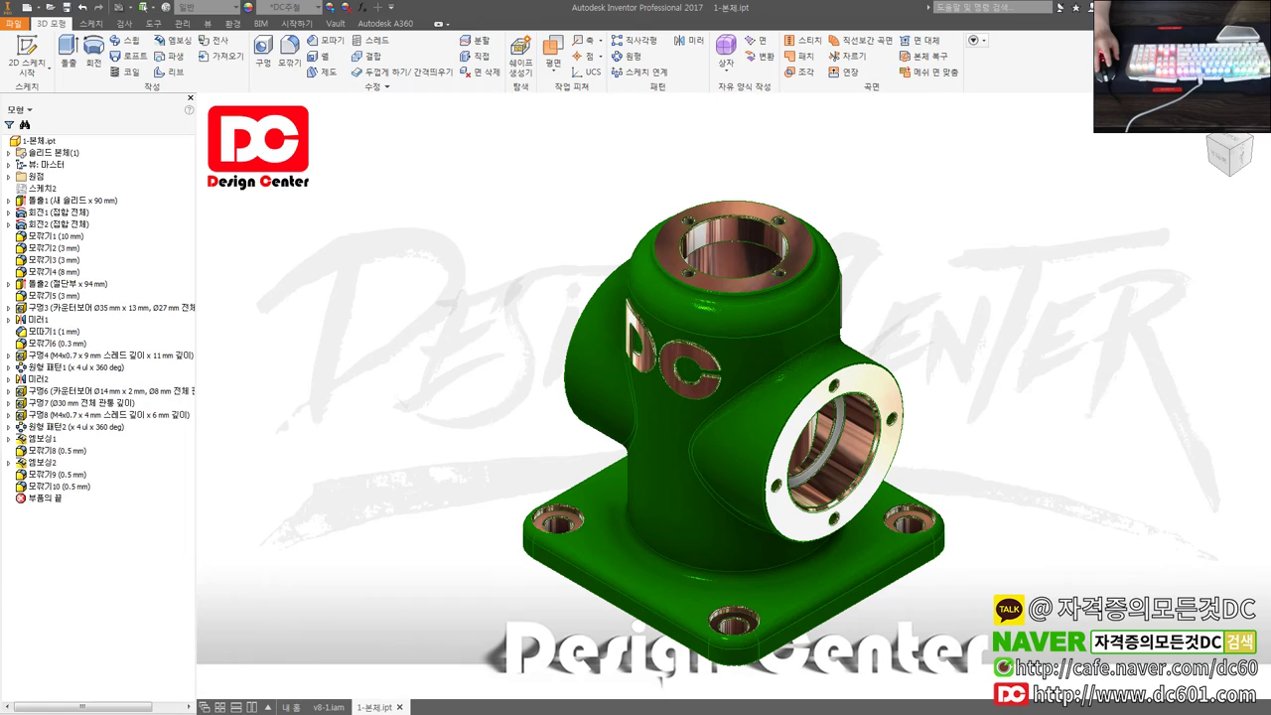
{"action": "key", "text": "super+d"}
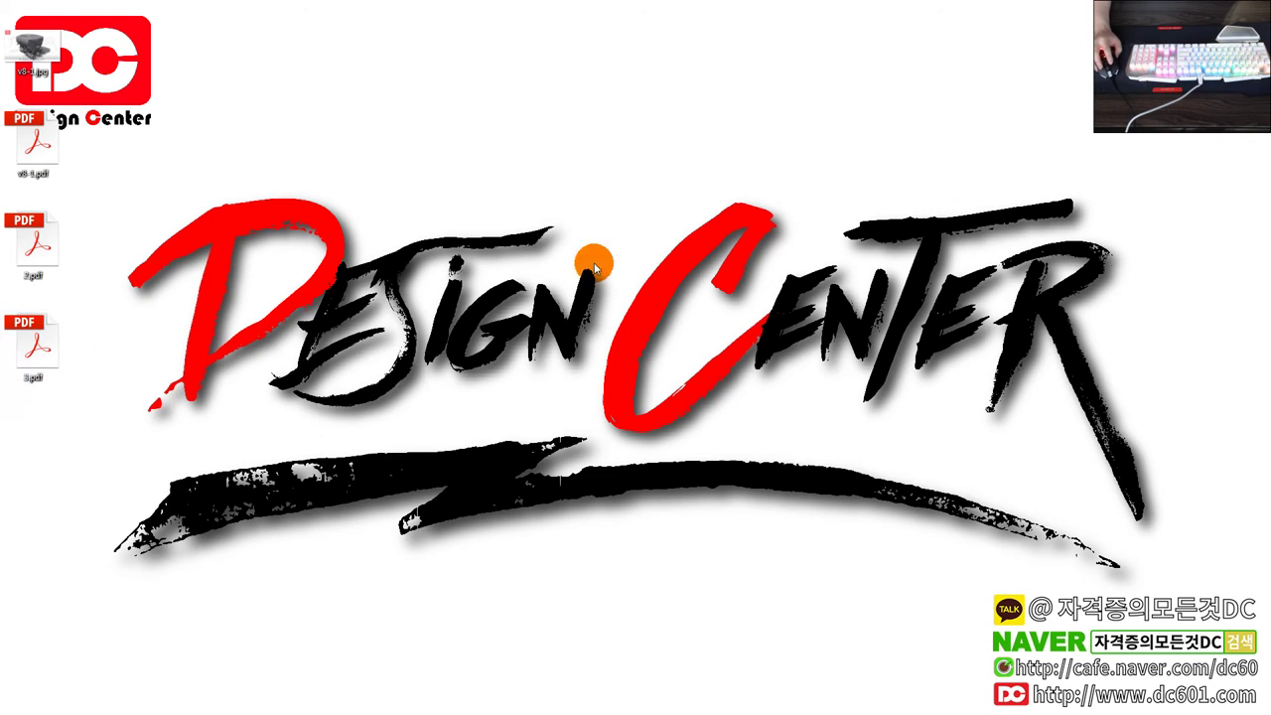
Open 1-본체.pdf full-screen in Acrobat, trust it, and activate and rotate the 3D part.
{"action": "left_click", "coordinate": [30, 343]}
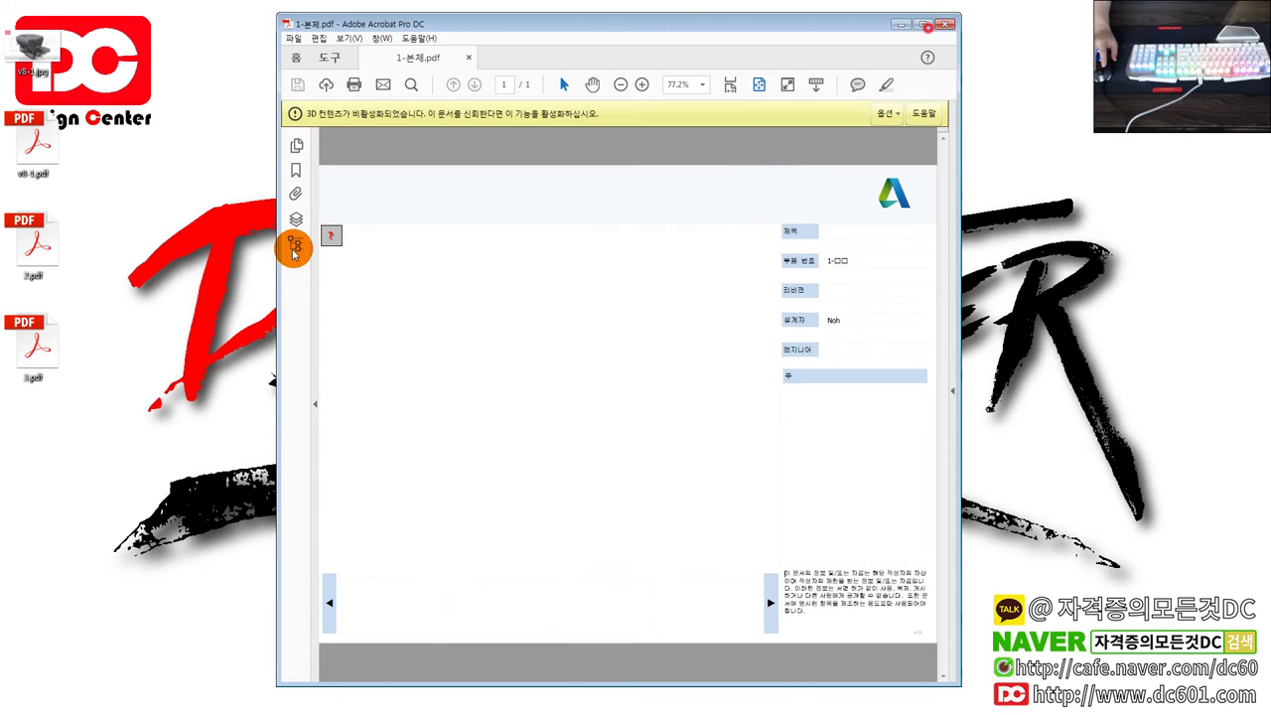
{"action": "left_click", "coordinate": [923, 24]}
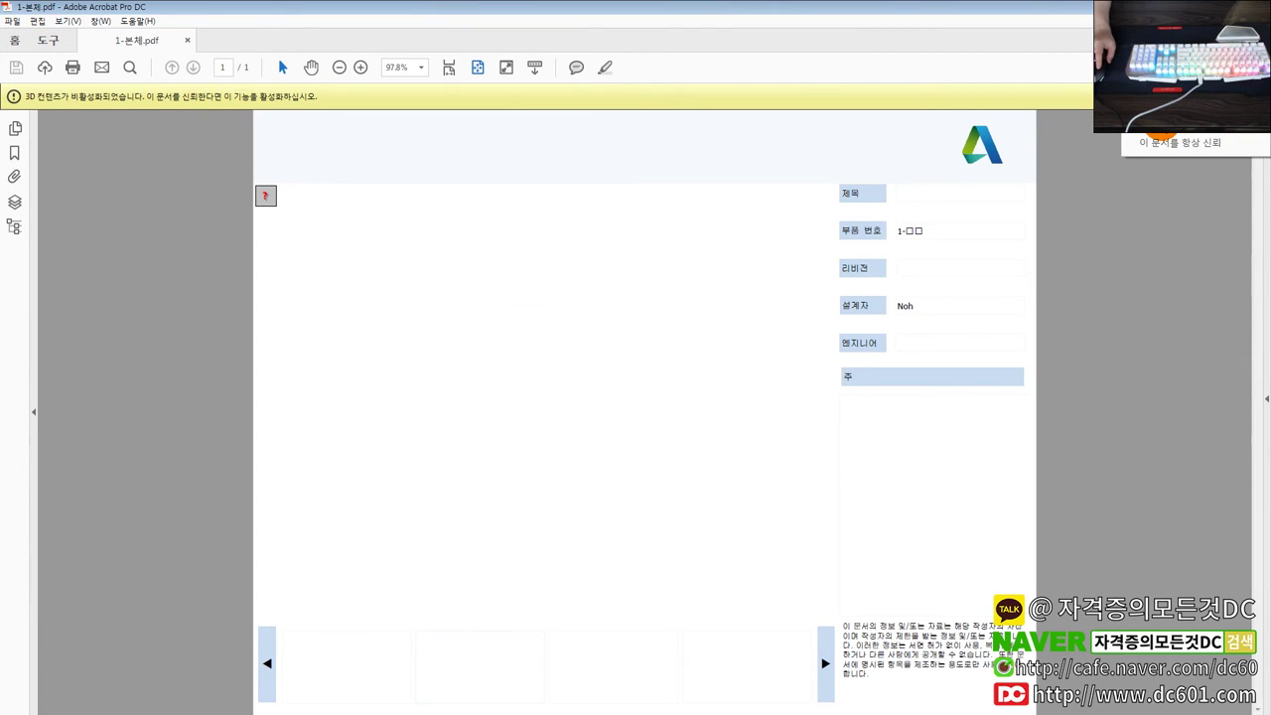
{"action": "left_click", "coordinate": [1259, 96]}
{"action": "left_click", "coordinate": [253, 174]}
{"action": "mouse_move", "coordinate": [377, 244]}
{"action": "left_mouse_down"}
{"action": "mouse_move", "coordinate": [704, 349]}
{"action": "mouse_move", "coordinate": [689, 366]}
{"action": "mouse_move", "coordinate": [531, 358]}
{"action": "mouse_move", "coordinate": [519, 431]}
{"action": "mouse_move", "coordinate": [483, 431]}
{"action": "mouse_move", "coordinate": [534, 349]}
{"action": "mouse_move", "coordinate": [434, 148]}
{"action": "left_mouse_up"}
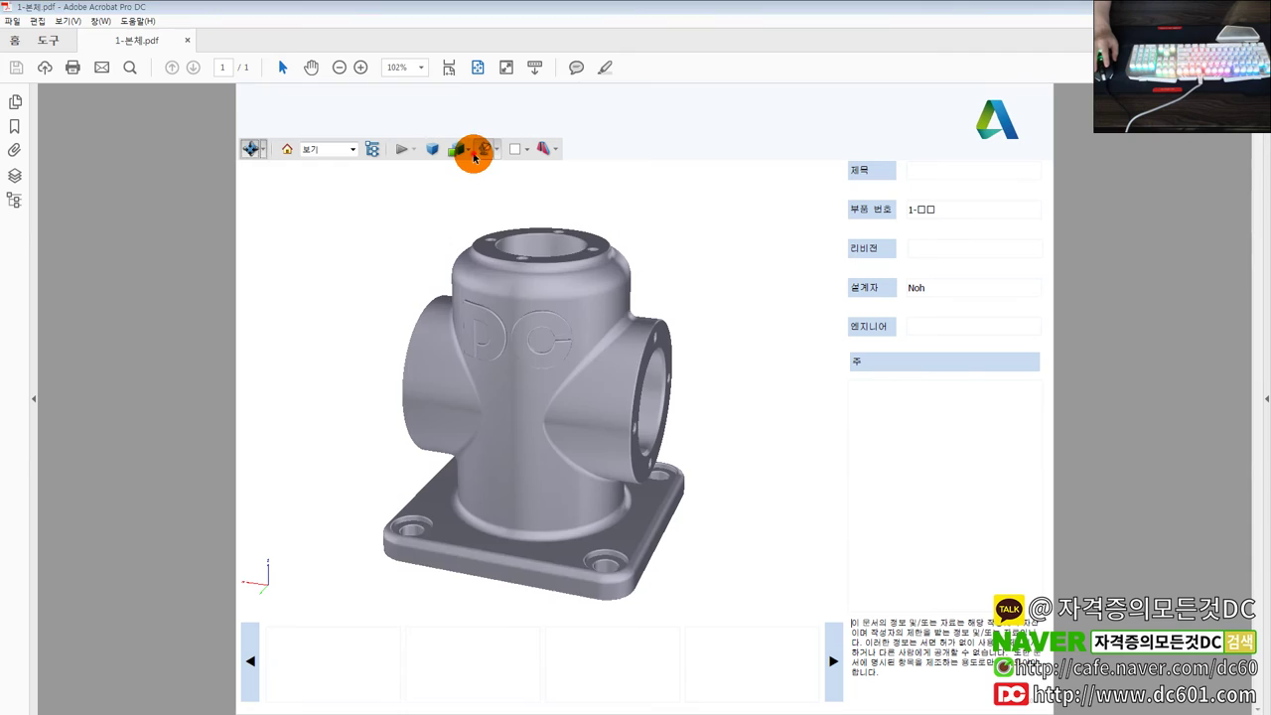
Apply a darker render mode and lighting that reveals the engraved DC lettering.
{"action": "left_click", "coordinate": [457, 149]}
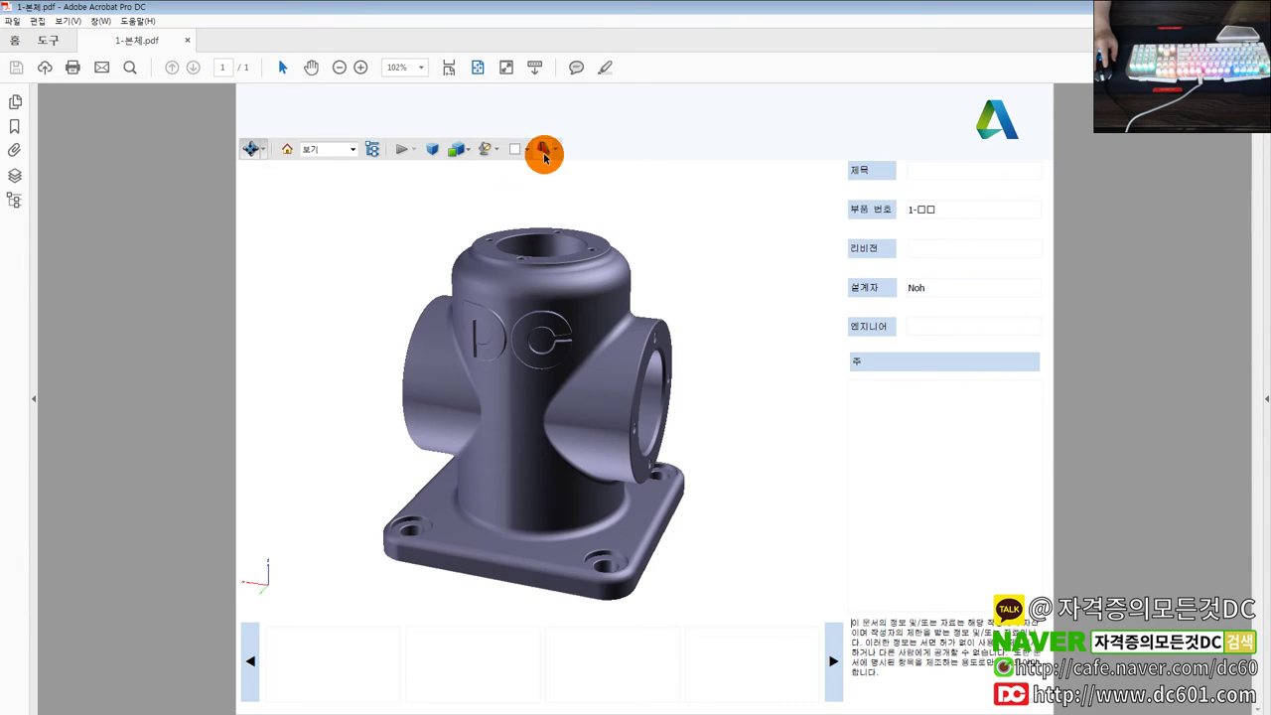
{"action": "left_click", "coordinate": [529, 154]}
{"action": "left_click", "coordinate": [497, 151]}
{"action": "left_click", "coordinate": [499, 154]}
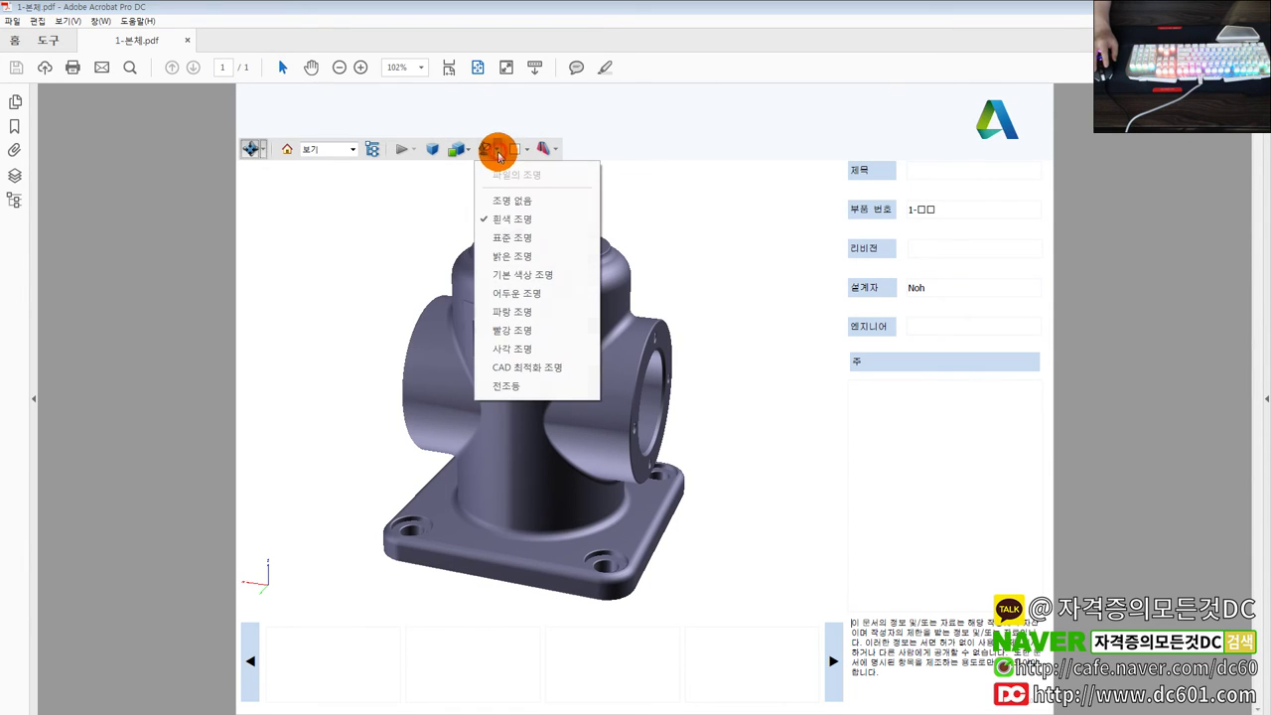
{"action": "left_click", "coordinate": [437, 149]}
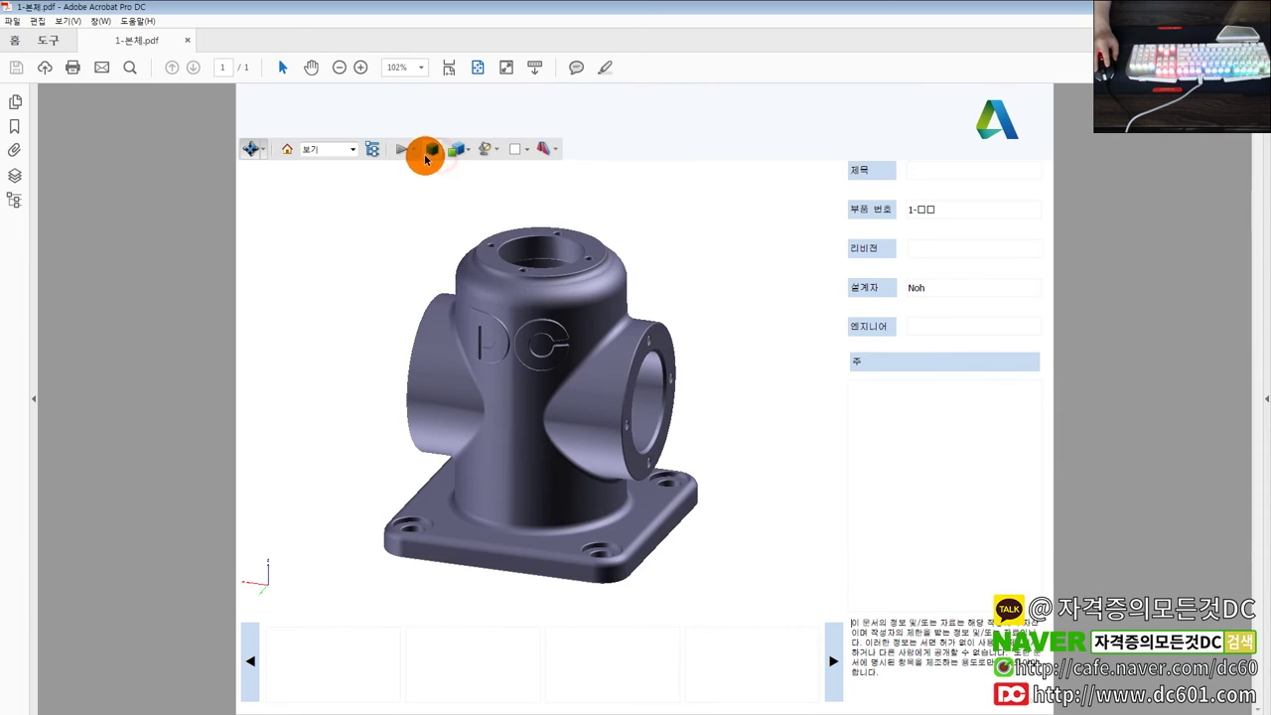
{"action": "left_click", "coordinate": [353, 150]}
{"action": "left_click", "coordinate": [310, 151]}
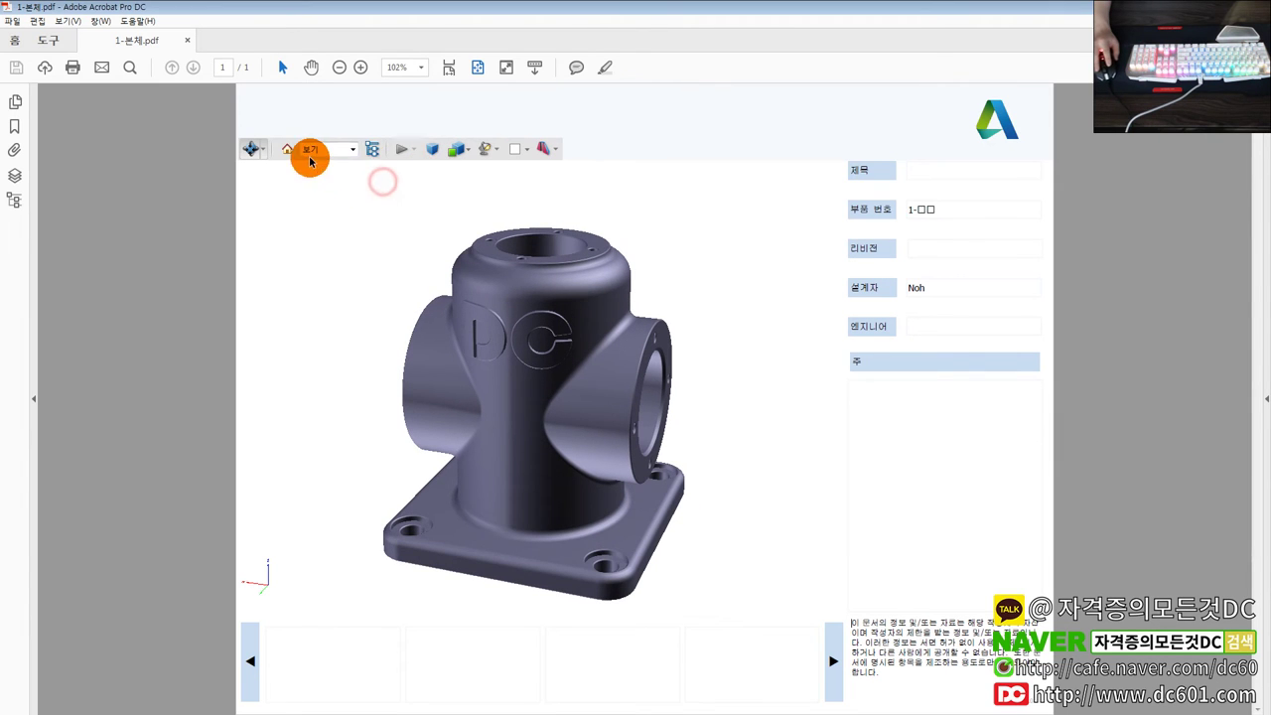
Toggle a cross-section on and off, leaving the whole part, and rotate to the DC lettering.
{"action": "left_click", "coordinate": [529, 150]}
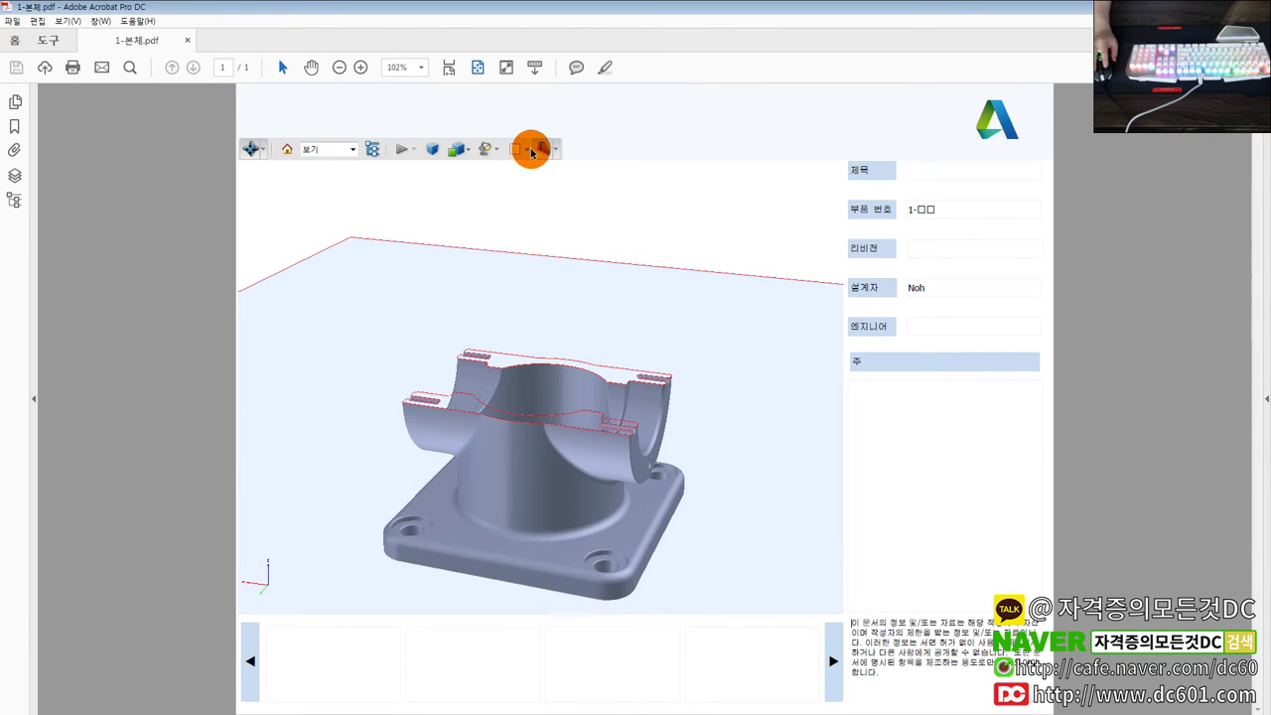
{"action": "left_click", "coordinate": [539, 151]}
{"action": "left_click", "coordinate": [539, 152]}
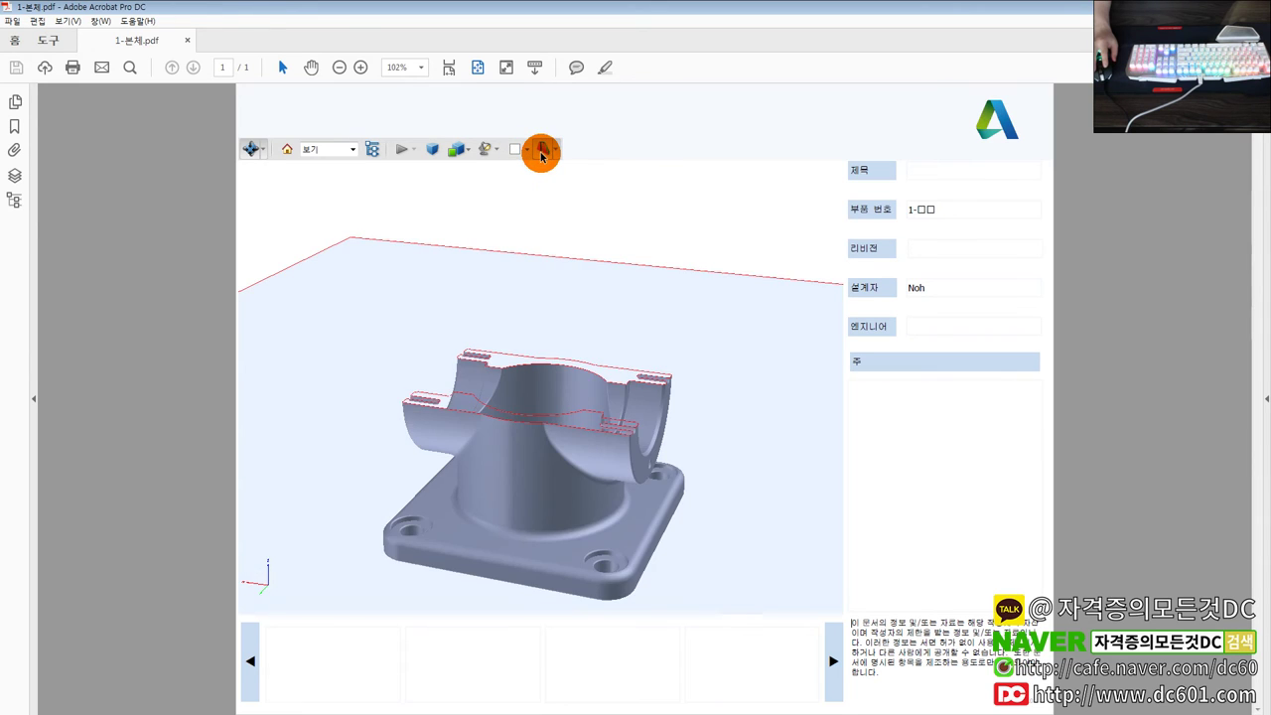
{"action": "left_click", "coordinate": [541, 151]}
{"action": "left_click", "coordinate": [458, 149]}
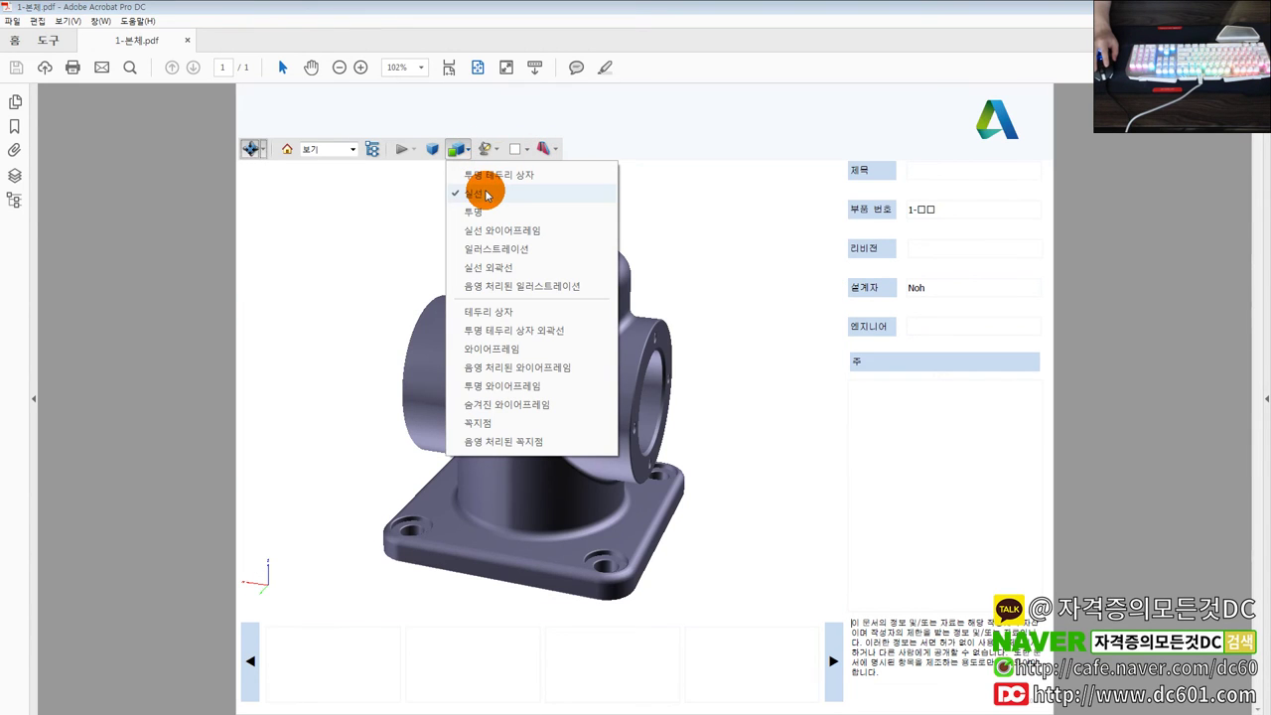
{"action": "left_click", "coordinate": [486, 195]}
{"action": "mouse_move", "coordinate": [452, 178]}
{"action": "left_mouse_down"}
{"action": "mouse_move", "coordinate": [618, 364]}
{"action": "mouse_move", "coordinate": [462, 175]}
{"action": "left_mouse_up"}
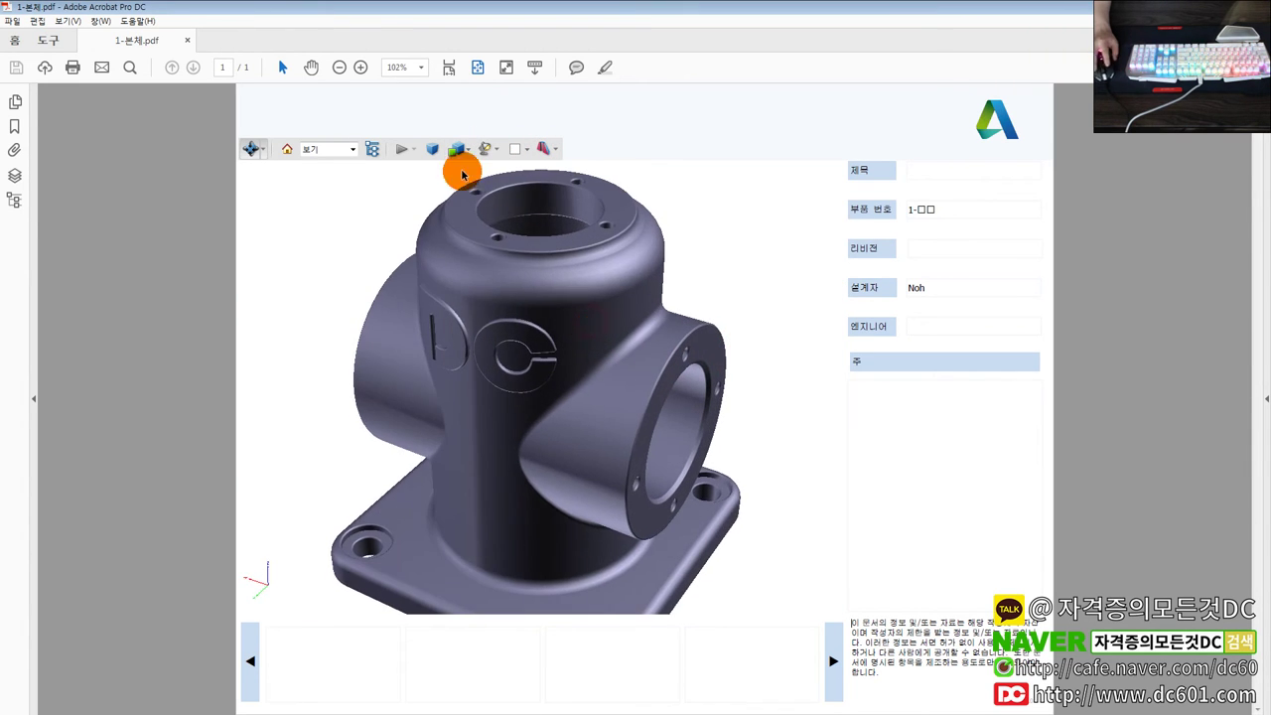
Try Transparent rendering, then render the part as Solid Wireframe.
{"action": "left_click", "coordinate": [454, 153]}
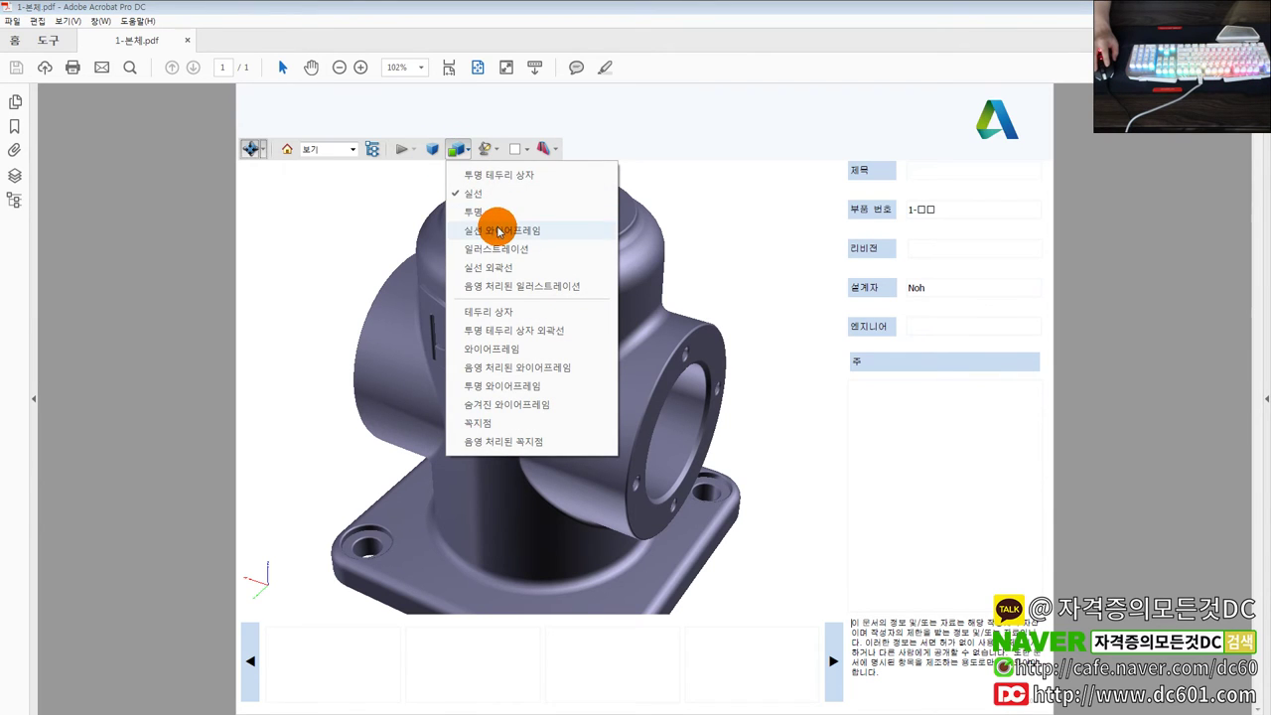
{"action": "left_click", "coordinate": [498, 212]}
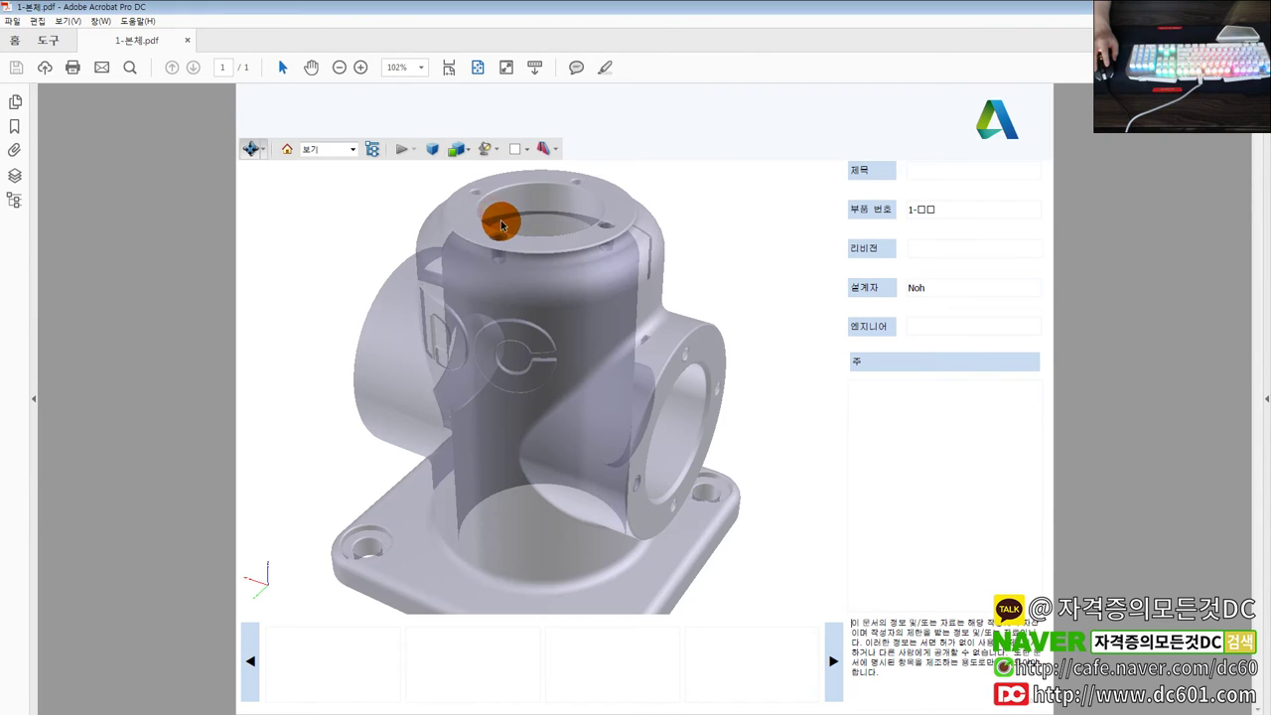
{"action": "left_click", "coordinate": [467, 152]}
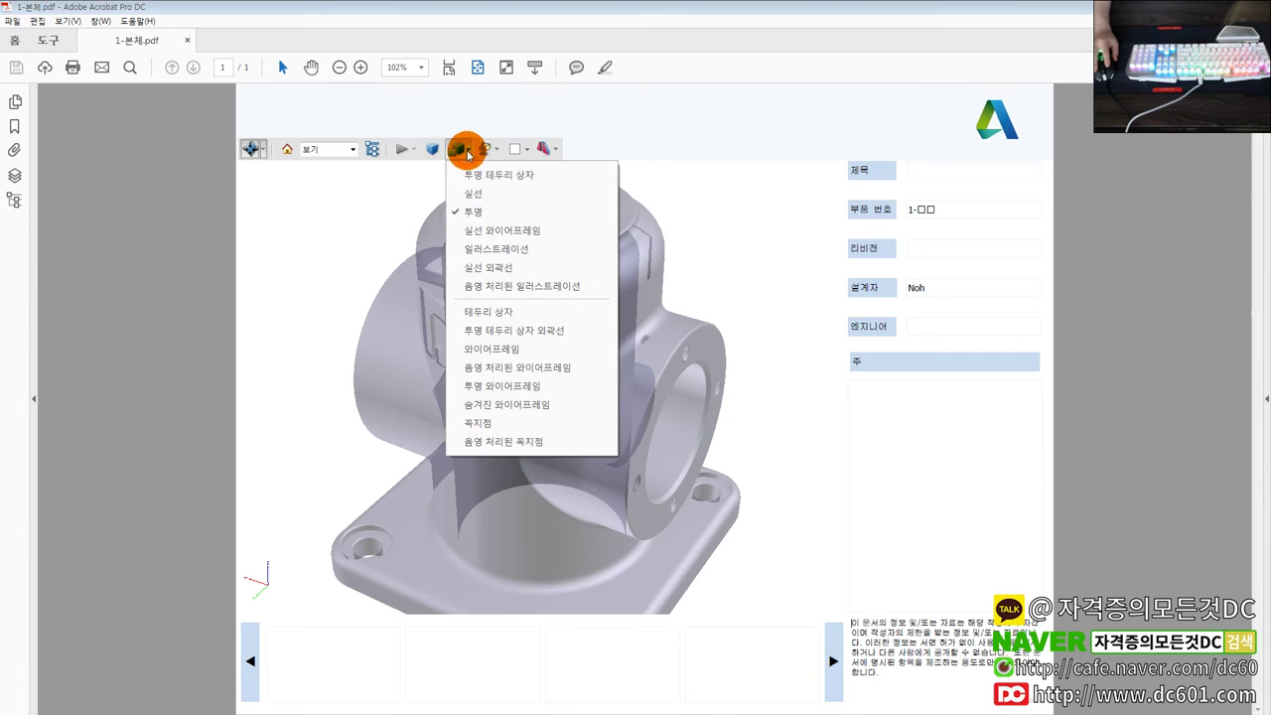
{"action": "left_click", "coordinate": [499, 234]}
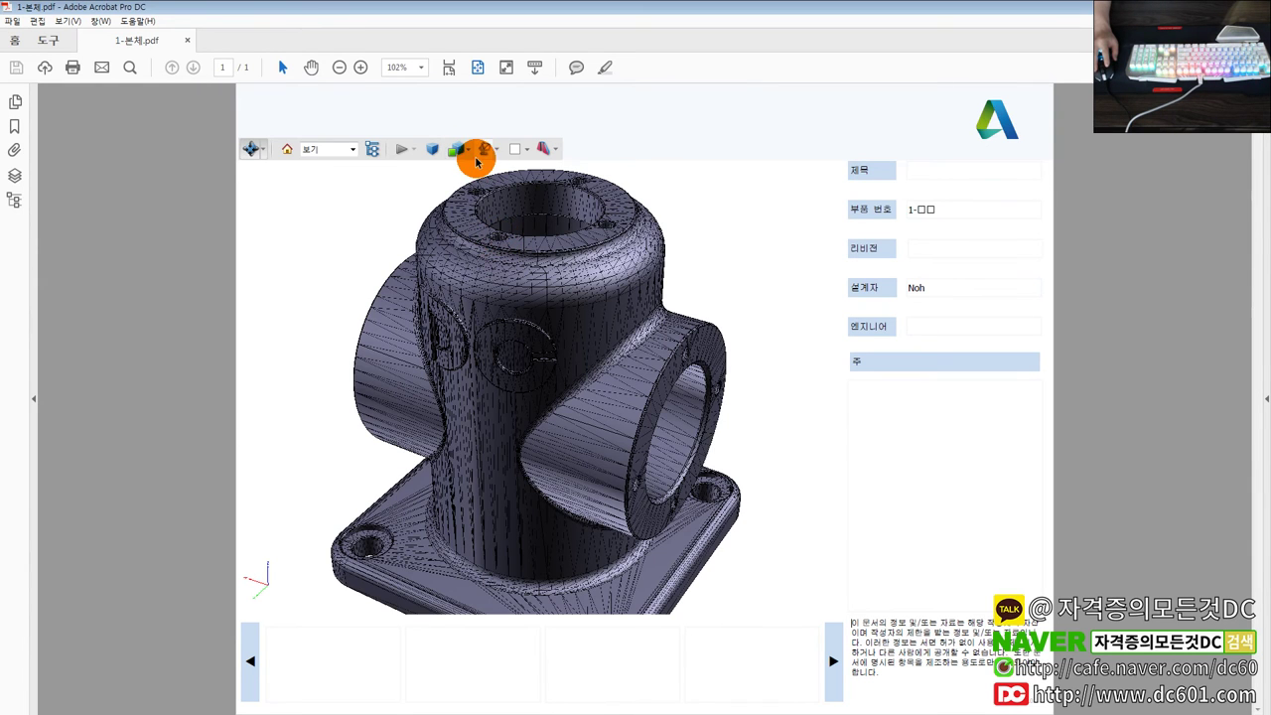
{"action": "scroll", "coordinate": [567, 289], "scroll_direction": "up", "scroll_amount": 3}
{"action": "scroll", "coordinate": [696, 393], "scroll_direction": "up", "scroll_amount": 2}
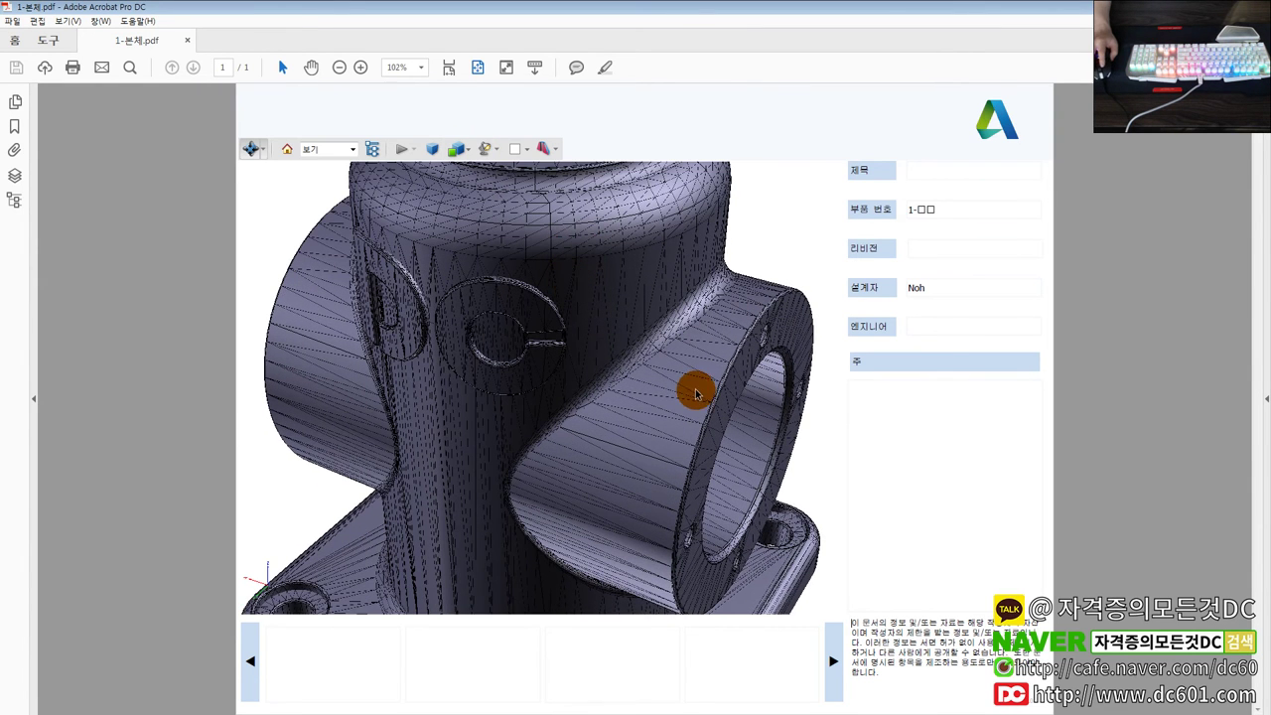
{"action": "scroll", "coordinate": [683, 388], "scroll_direction": "down", "scroll_amount": 5}
{"action": "mouse_move", "coordinate": [672, 377]}
{"action": "left_mouse_down"}
{"action": "mouse_move", "coordinate": [602, 355]}
{"action": "mouse_move", "coordinate": [592, 379]}
{"action": "mouse_move", "coordinate": [567, 360]}
{"action": "mouse_move", "coordinate": [519, 378]}
{"action": "mouse_move", "coordinate": [526, 397]}
{"action": "mouse_move", "coordinate": [614, 425]}
{"action": "left_mouse_up"}
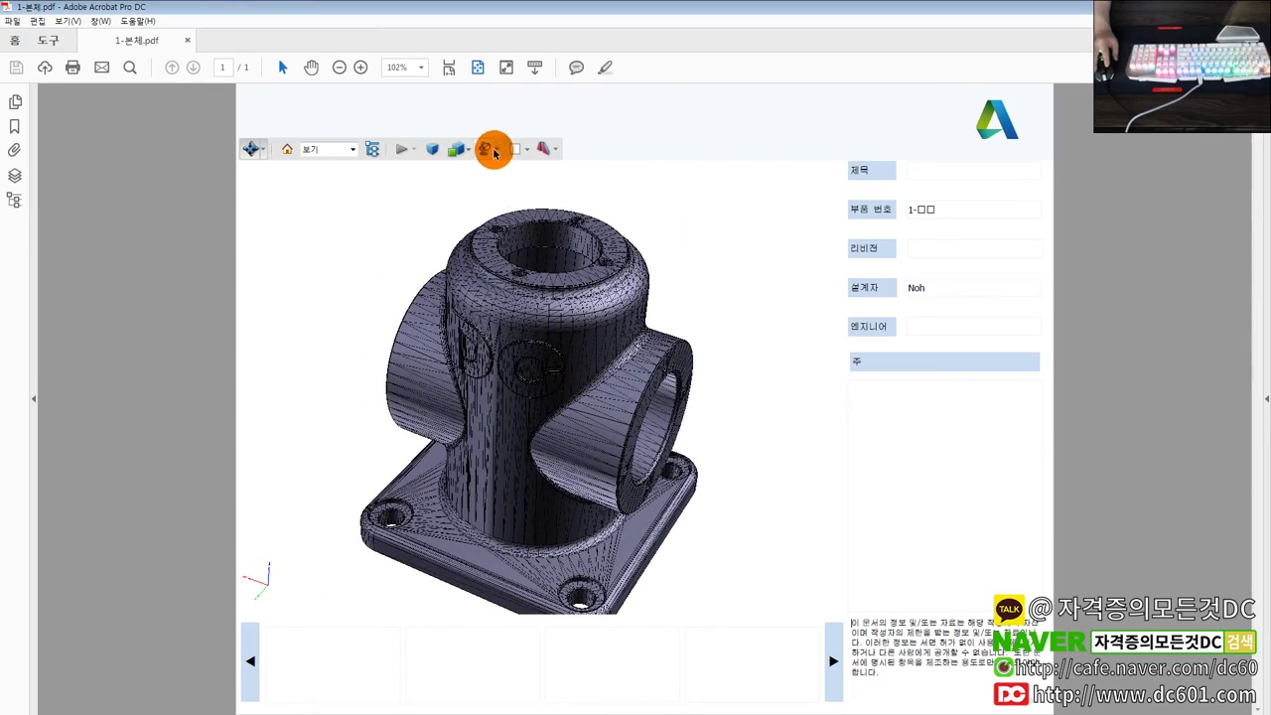
Change the part's lighting and render it as solid with outlines.
{"action": "left_click", "coordinate": [494, 151]}
{"action": "left_click", "coordinate": [502, 154]}
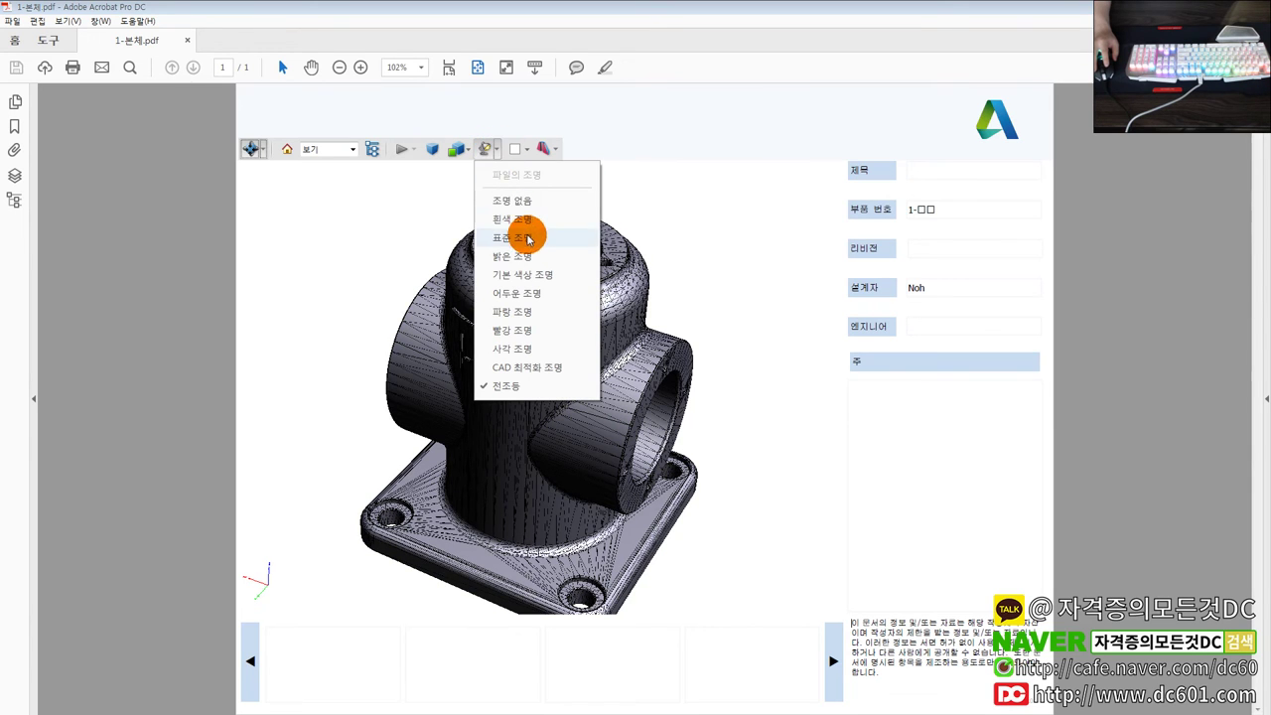
{"action": "left_click", "coordinate": [463, 149]}
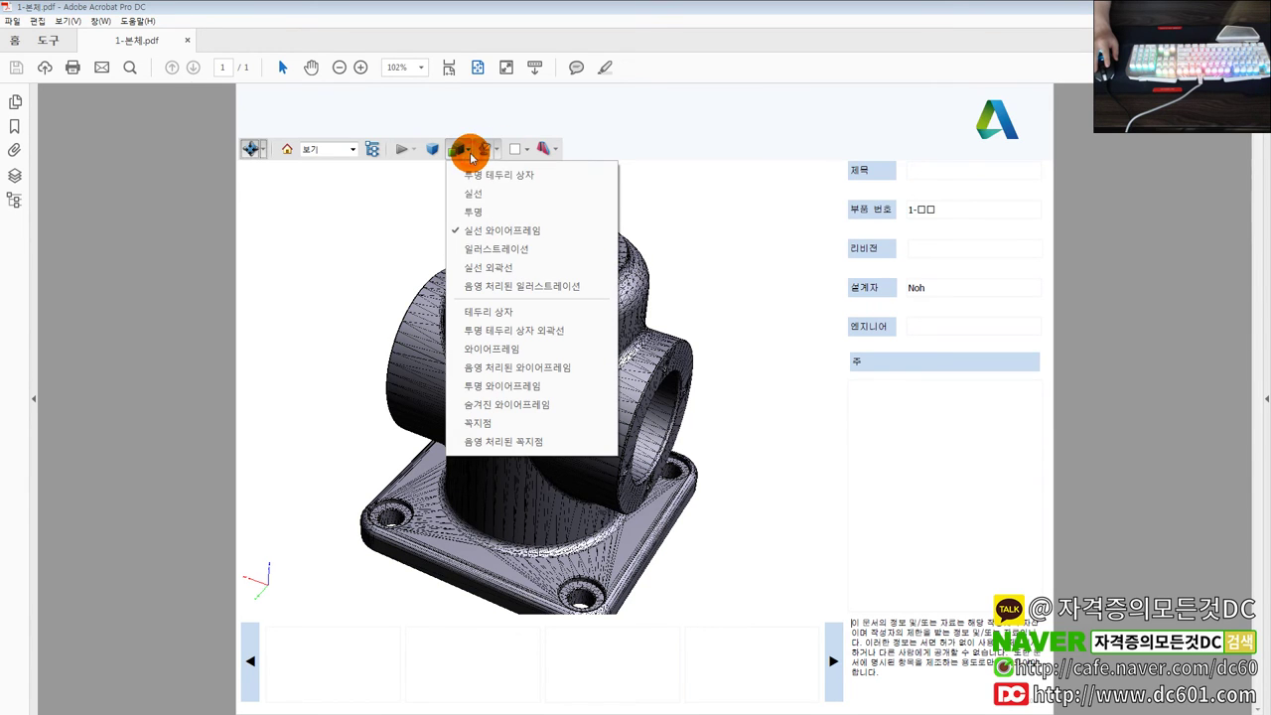
{"action": "left_click", "coordinate": [506, 270]}
Rotate and zoom out the Solid Outline part view, then open v8-1.pdf from the desktop.
{"action": "mouse_move", "coordinate": [556, 328]}
{"action": "left_mouse_down"}
{"action": "mouse_move", "coordinate": [630, 365]}
{"action": "mouse_move", "coordinate": [678, 272]}
{"action": "mouse_move", "coordinate": [371, 311]}
{"action": "mouse_move", "coordinate": [579, 318]}
{"action": "mouse_move", "coordinate": [596, 374]}
{"action": "mouse_move", "coordinate": [582, 287]}
{"action": "mouse_move", "coordinate": [368, 412]}
{"action": "mouse_move", "coordinate": [520, 331]}
{"action": "mouse_move", "coordinate": [565, 249]}
{"action": "mouse_move", "coordinate": [610, 352]}
{"action": "mouse_move", "coordinate": [554, 130]}
{"action": "mouse_move", "coordinate": [592, 326]}
{"action": "mouse_move", "coordinate": [584, 249]}
{"action": "mouse_move", "coordinate": [559, 249]}
{"action": "mouse_move", "coordinate": [557, 284]}
{"action": "mouse_move", "coordinate": [506, 329]}
{"action": "mouse_move", "coordinate": [514, 306]}
{"action": "mouse_move", "coordinate": [533, 304]}
{"action": "mouse_move", "coordinate": [570, 335]}
{"action": "mouse_move", "coordinate": [570, 394]}
{"action": "mouse_move", "coordinate": [595, 378]}
{"action": "mouse_move", "coordinate": [398, 403]}
{"action": "mouse_move", "coordinate": [378, 388]}
{"action": "mouse_move", "coordinate": [559, 386]}
{"action": "mouse_move", "coordinate": [508, 407]}
{"action": "mouse_move", "coordinate": [656, 372]}
{"action": "left_mouse_up"}
{"action": "scroll", "coordinate": [576, 364], "scroll_direction": "down", "scroll_amount": 3}
{"action": "scroll", "coordinate": [580, 370], "scroll_direction": "down", "scroll_amount": 3}
{"action": "scroll", "coordinate": [579, 370], "scroll_direction": "down", "scroll_amount": 3}
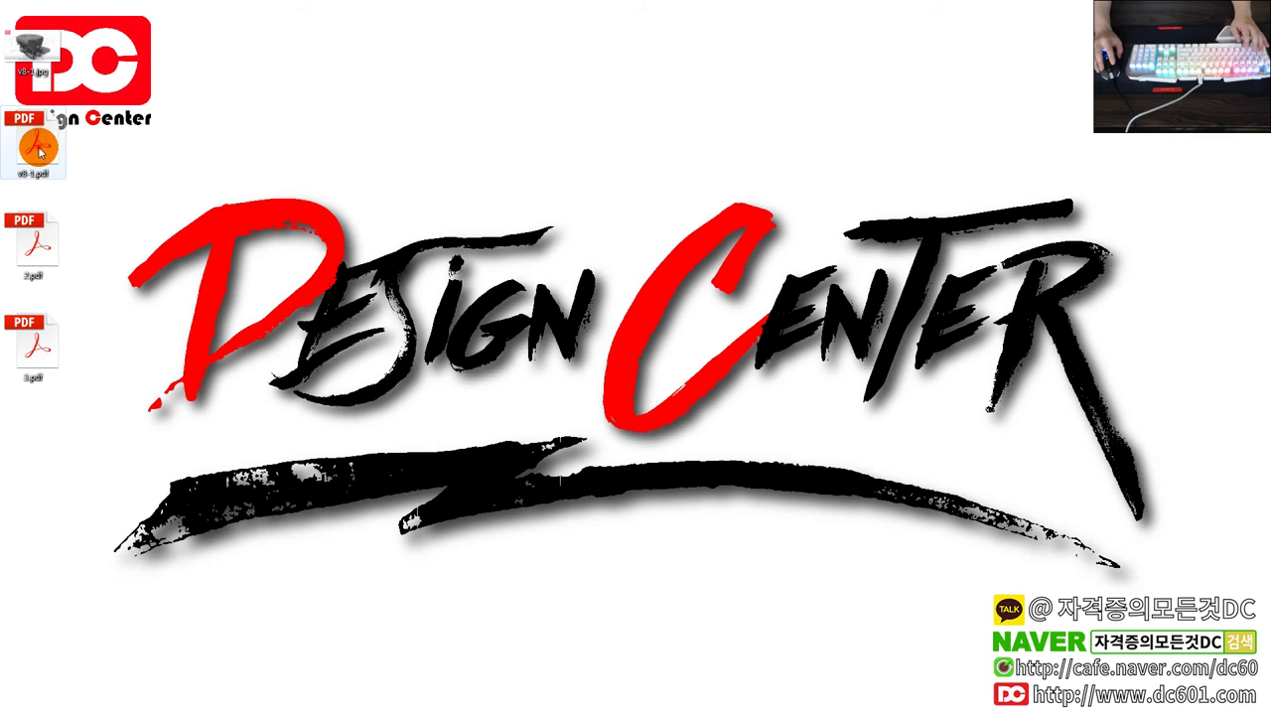
{"action": "double_click", "coordinate": [39, 147]}
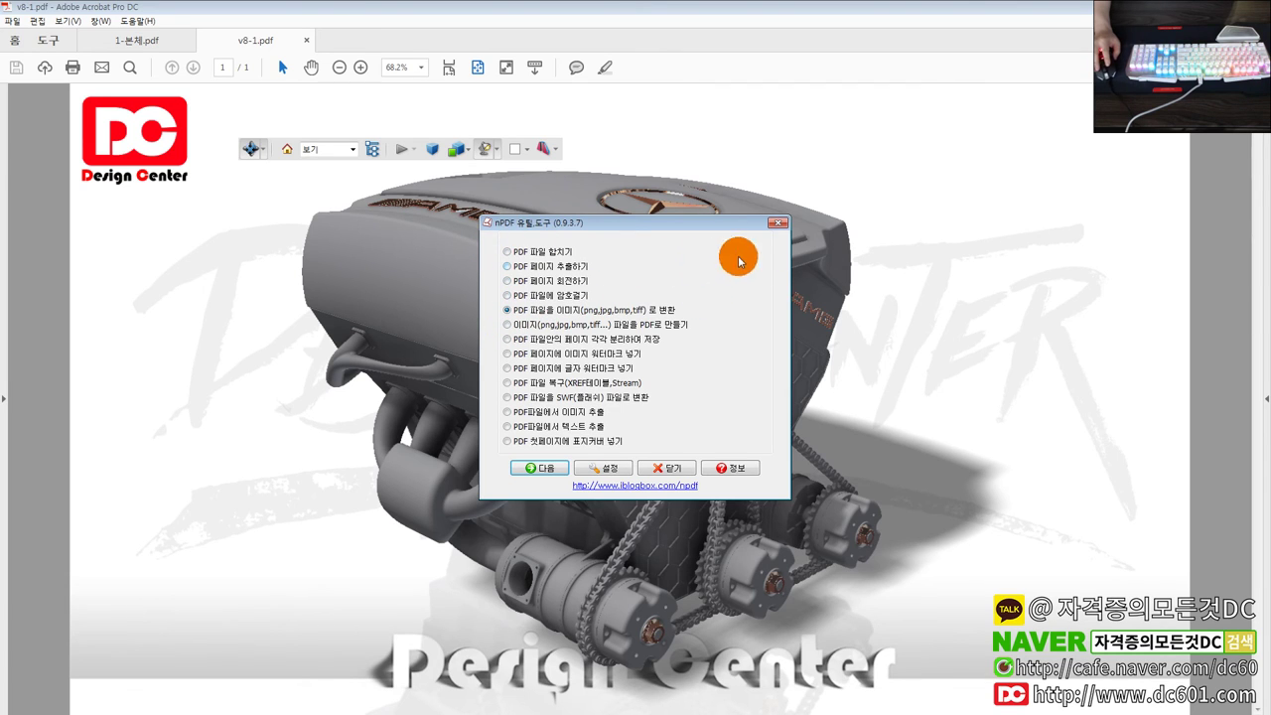
Quit the nPDF utility, then close Acrobat using Close All Tabs.
{"action": "left_click", "coordinate": [781, 222]}
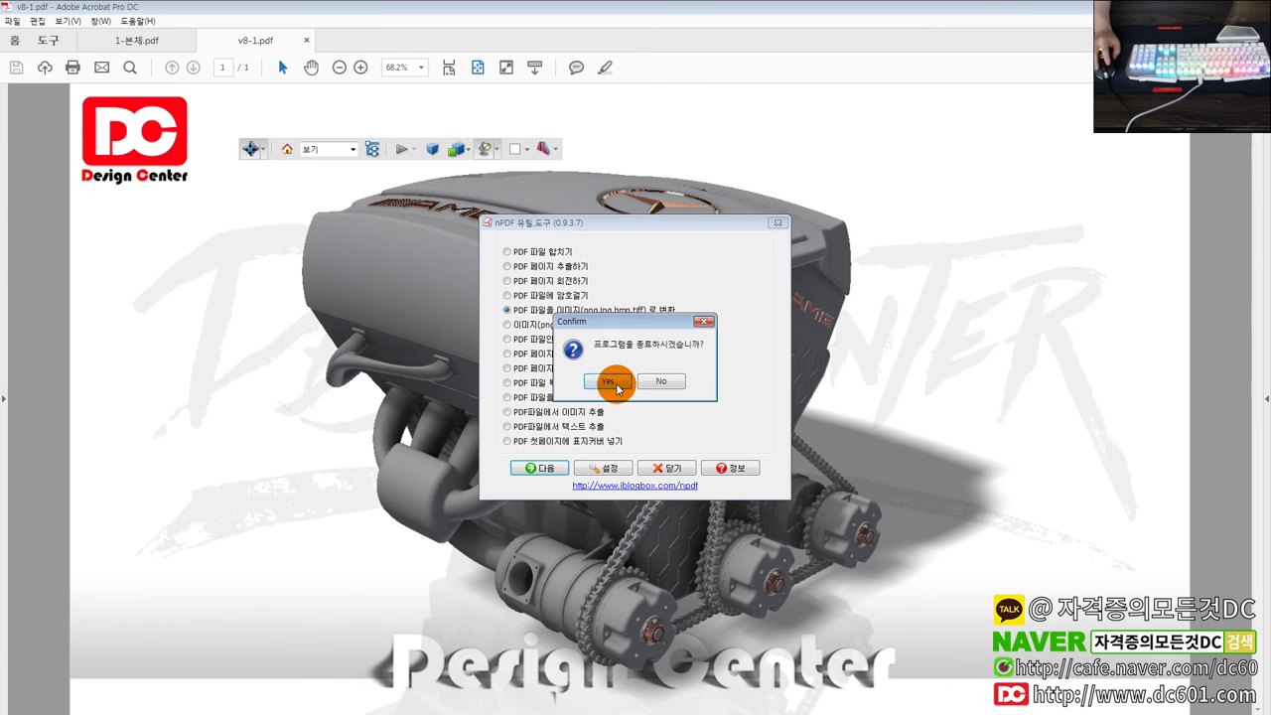
{"action": "left_click", "coordinate": [609, 375]}
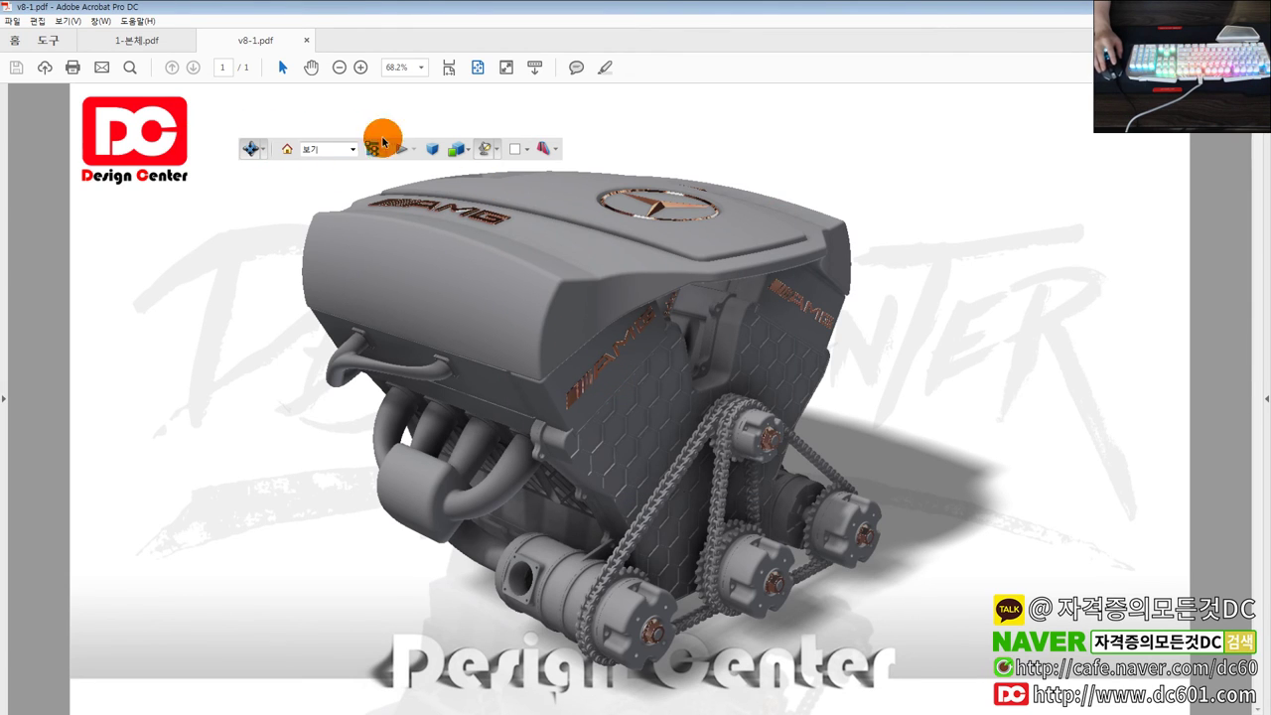
{"action": "left_click", "coordinate": [808, 292]}
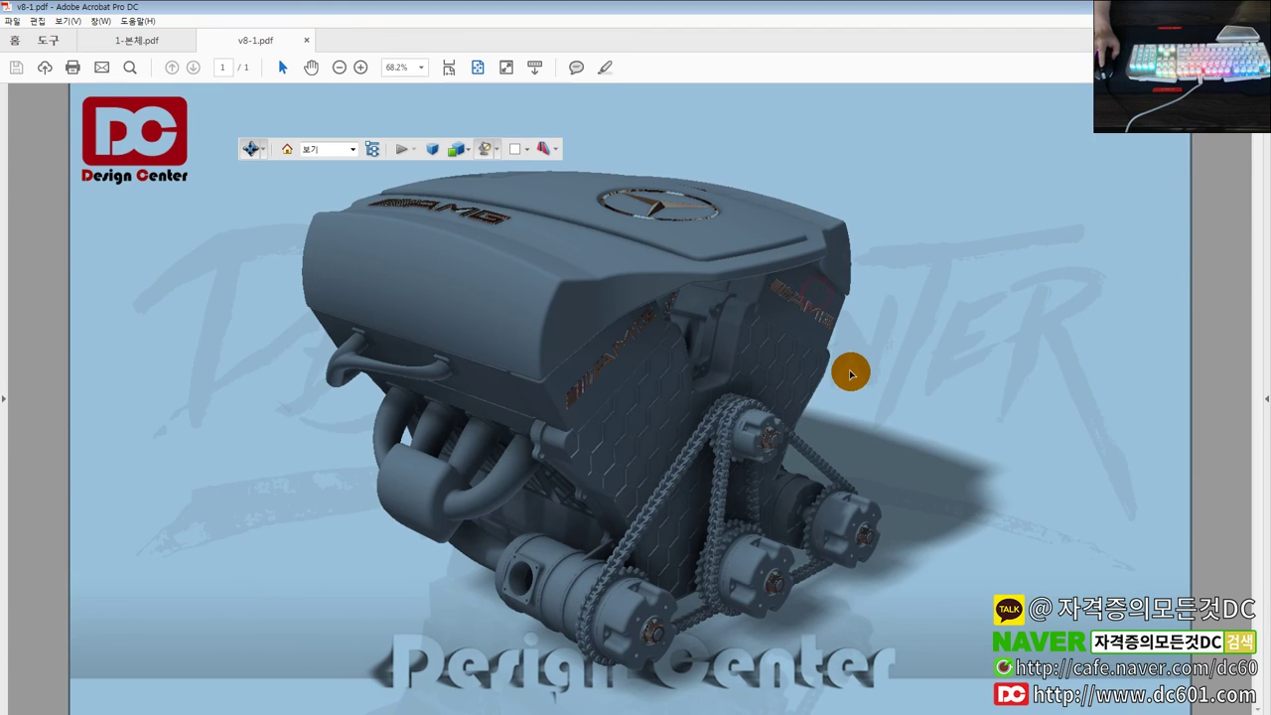
{"action": "left_click", "coordinate": [1257, 8]}
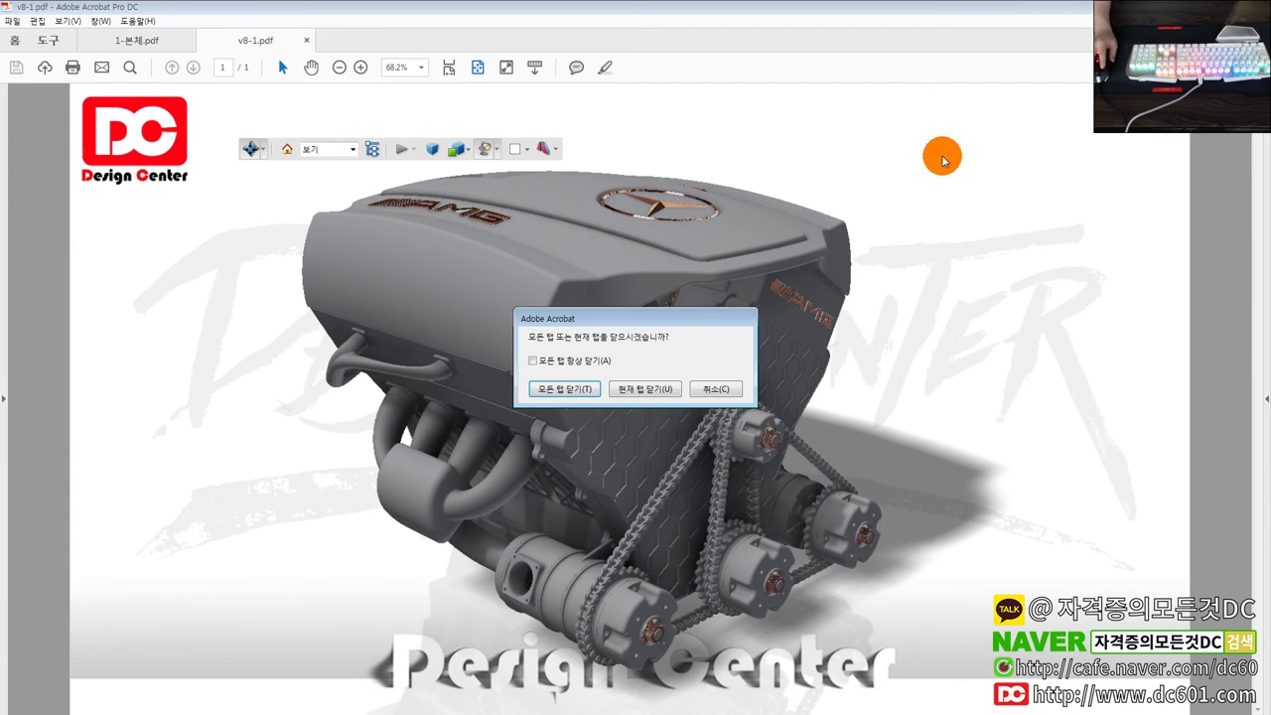
{"action": "left_click", "coordinate": [585, 391]}
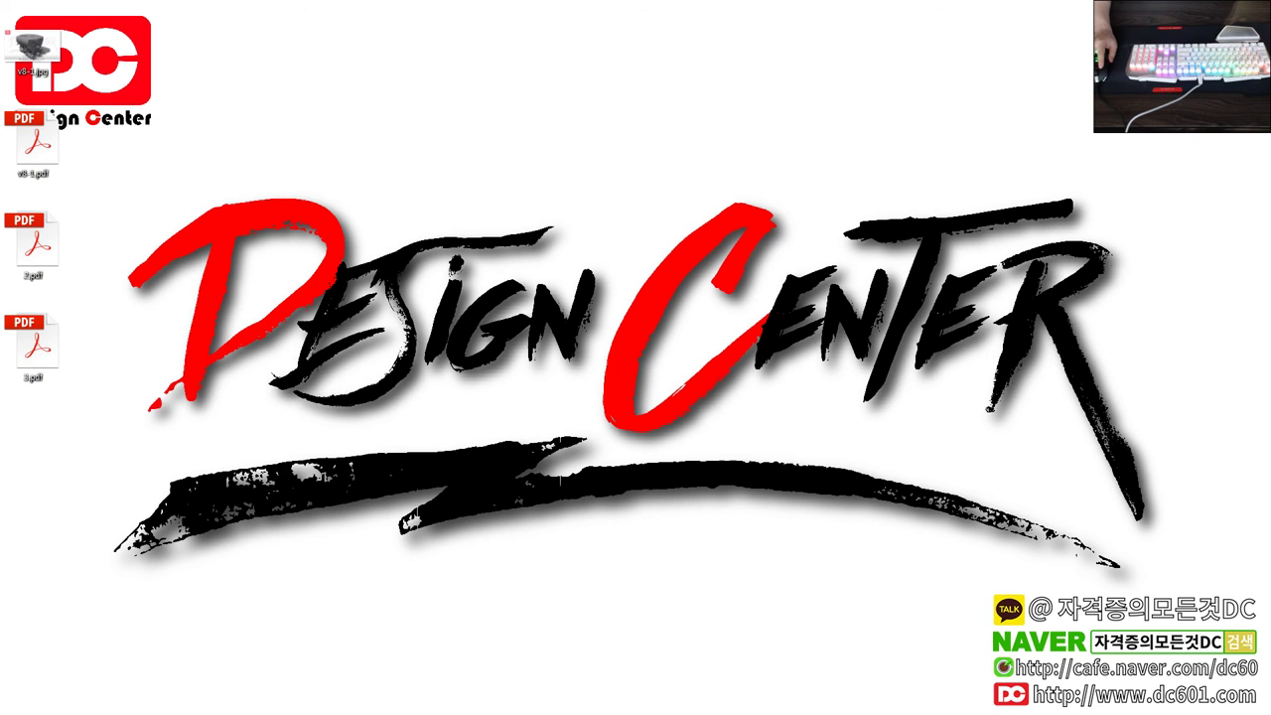
Scroll through the Q&A post's Inventor and PDF screenshots, then return to the v8-1.iam assembly.
{"action": "scroll", "coordinate": [895, 422], "scroll_direction": "up", "scroll_amount": 1}
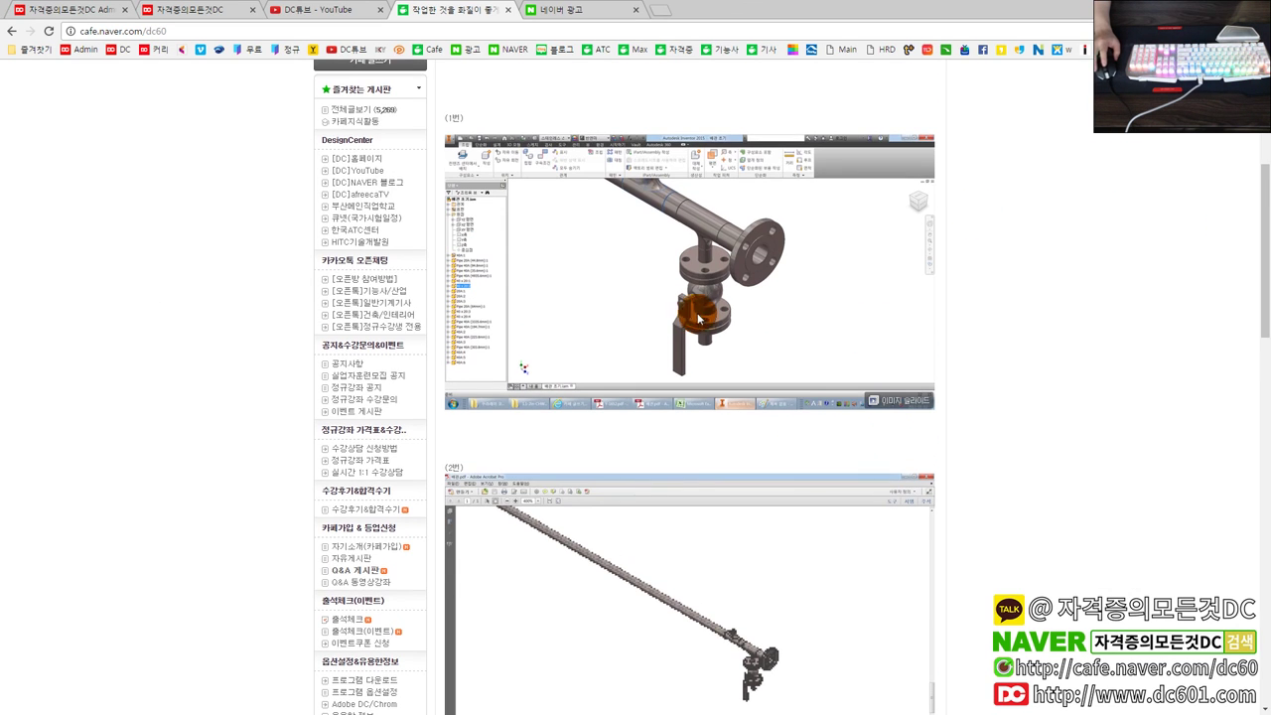
{"action": "scroll", "coordinate": [715, 342], "scroll_direction": "down", "scroll_amount": 1}
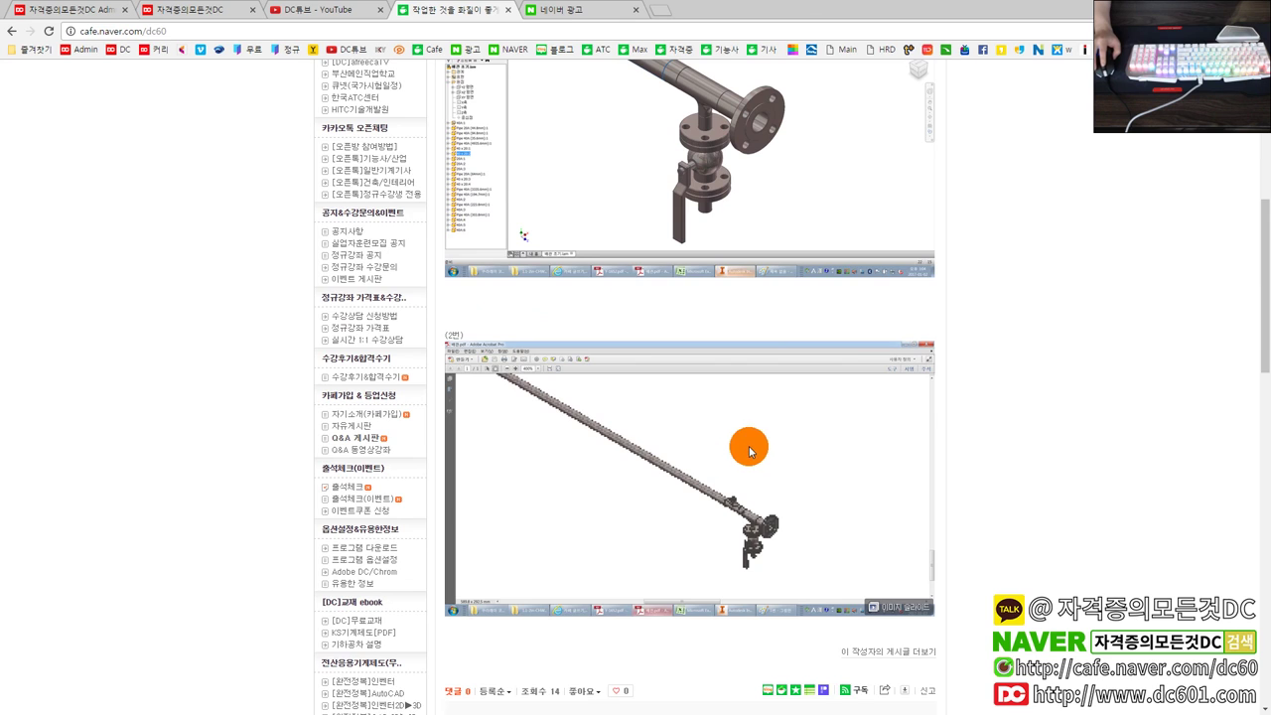
{"action": "scroll", "coordinate": [748, 447], "scroll_direction": "up", "scroll_amount": 2}
{"action": "scroll", "coordinate": [755, 440], "scroll_direction": "up", "scroll_amount": 1}
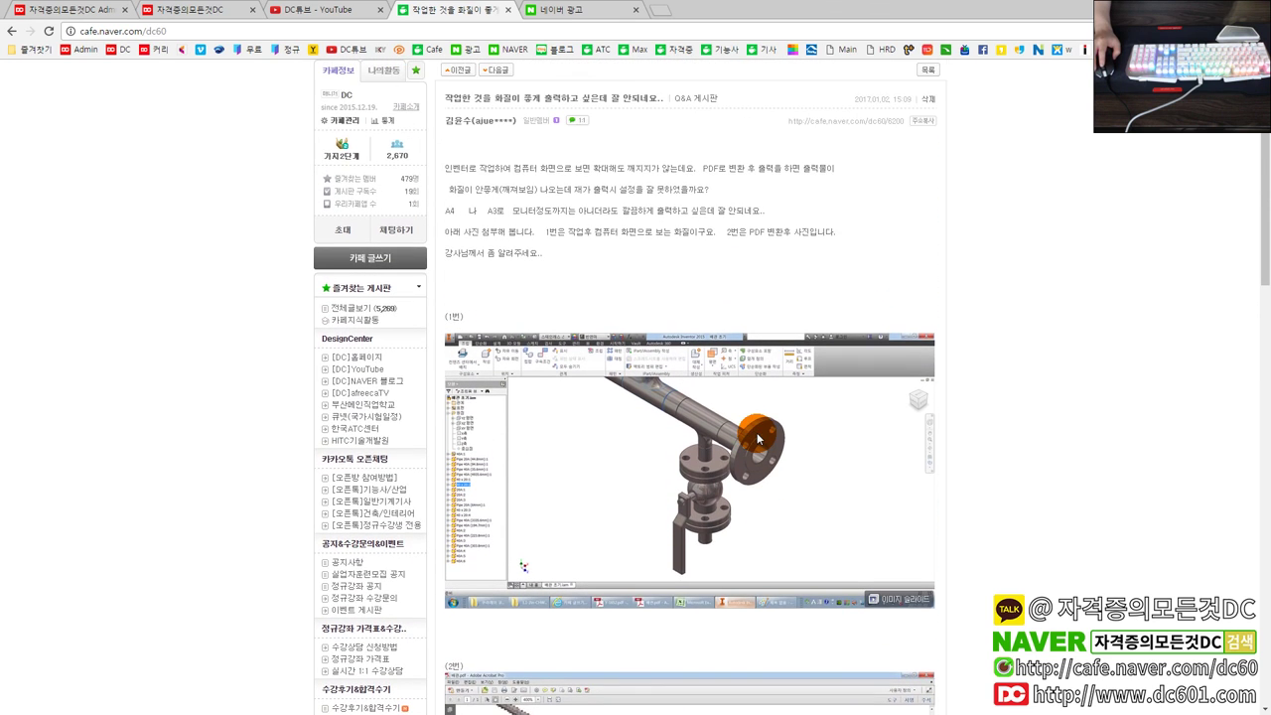
{"action": "scroll", "coordinate": [758, 429], "scroll_direction": "up", "scroll_amount": 1}
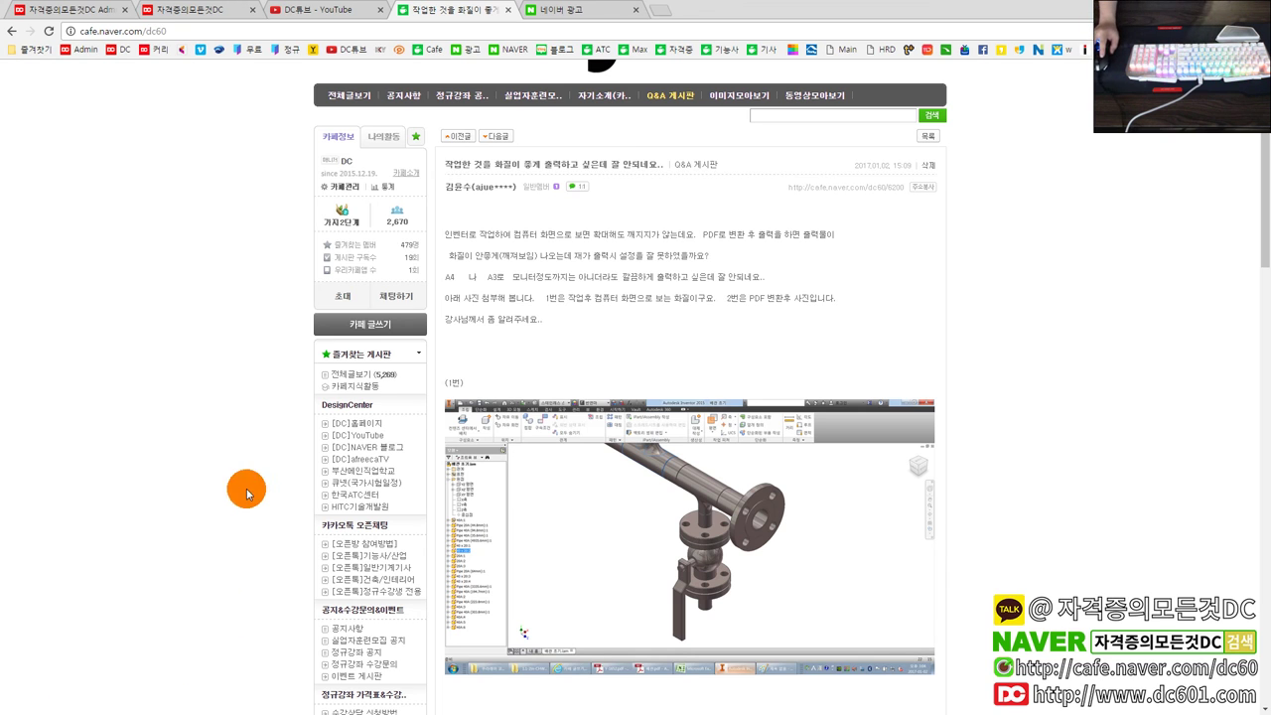
{"action": "scroll", "coordinate": [241, 440], "scroll_direction": "down", "scroll_amount": 5}
{"action": "scroll", "coordinate": [255, 454], "scroll_direction": "up", "scroll_amount": 2}
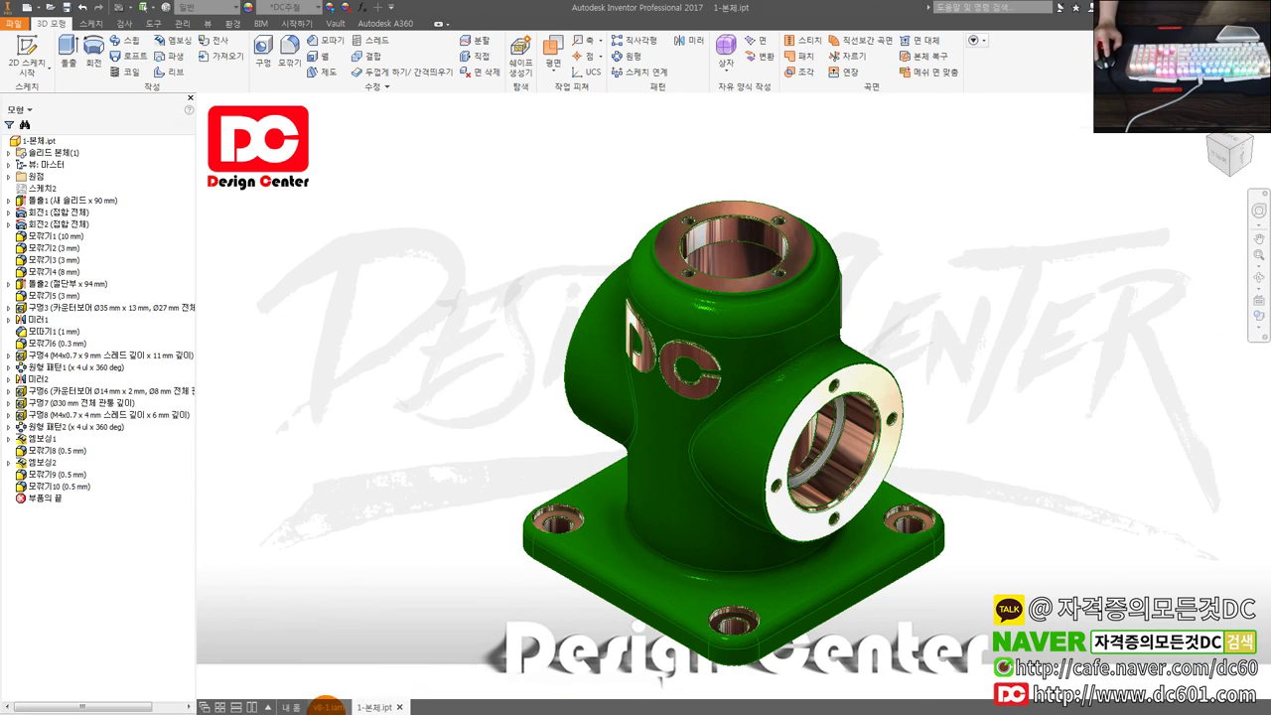
{"action": "left_click", "coordinate": [327, 707]}
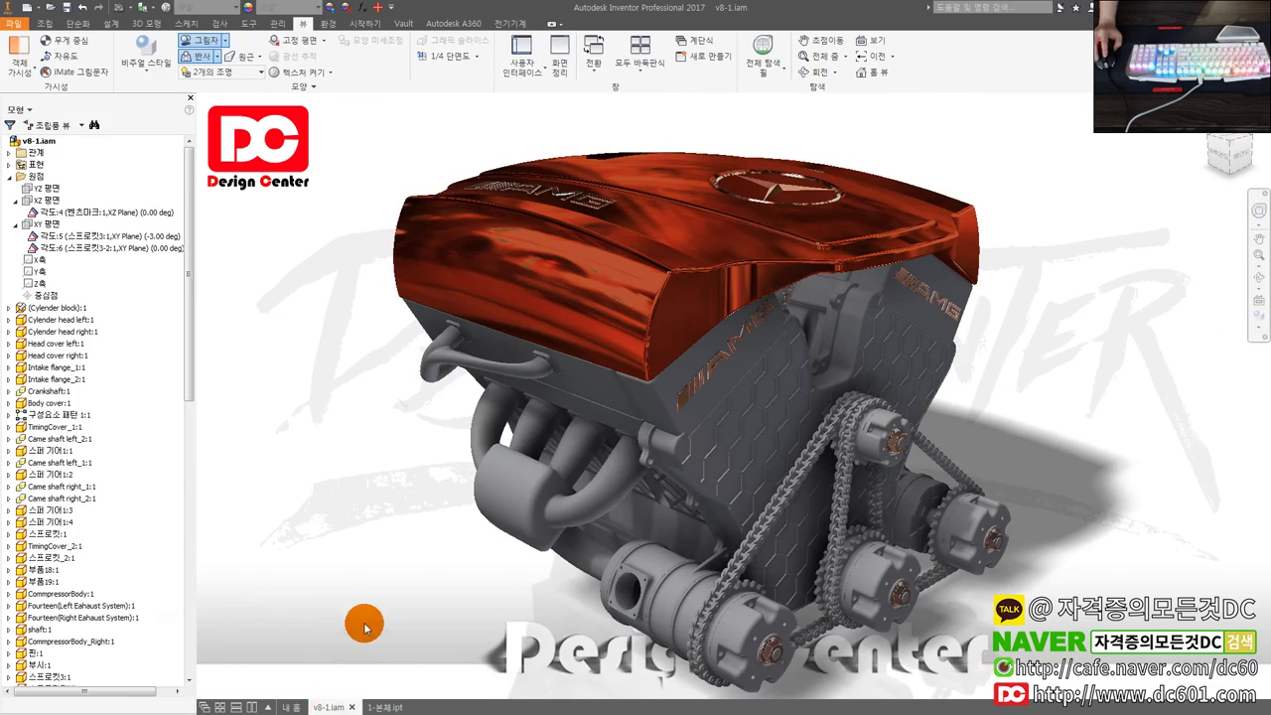